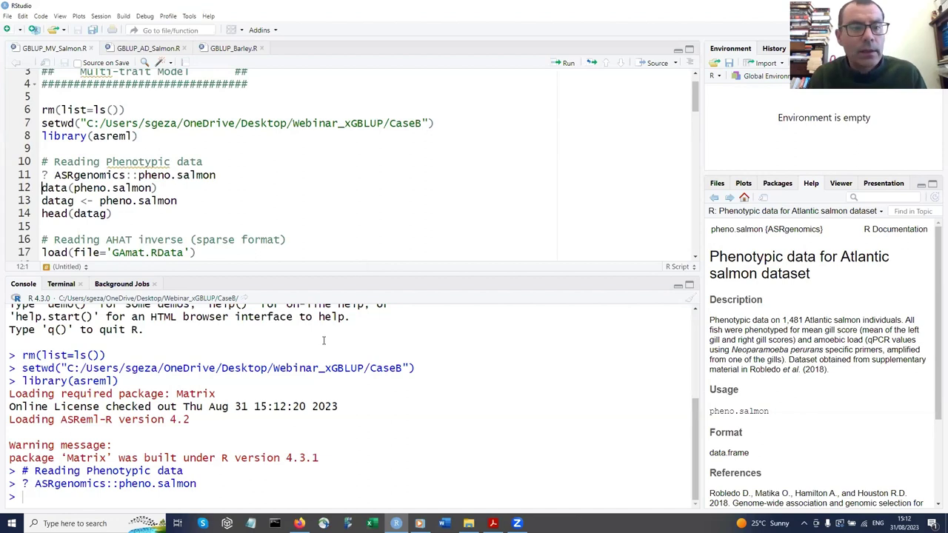
- Try to load the pheno.salmon data, and add and run library(ASRgenomics) directly below library(asreml) in the script
key(ctrl+Return)
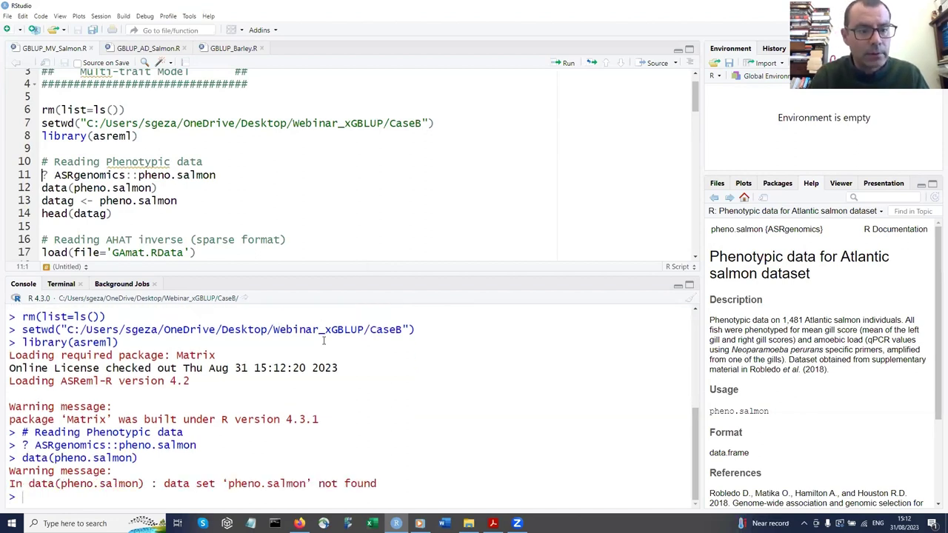
key(Up)
key(Up)
key(Left)
key(Return)
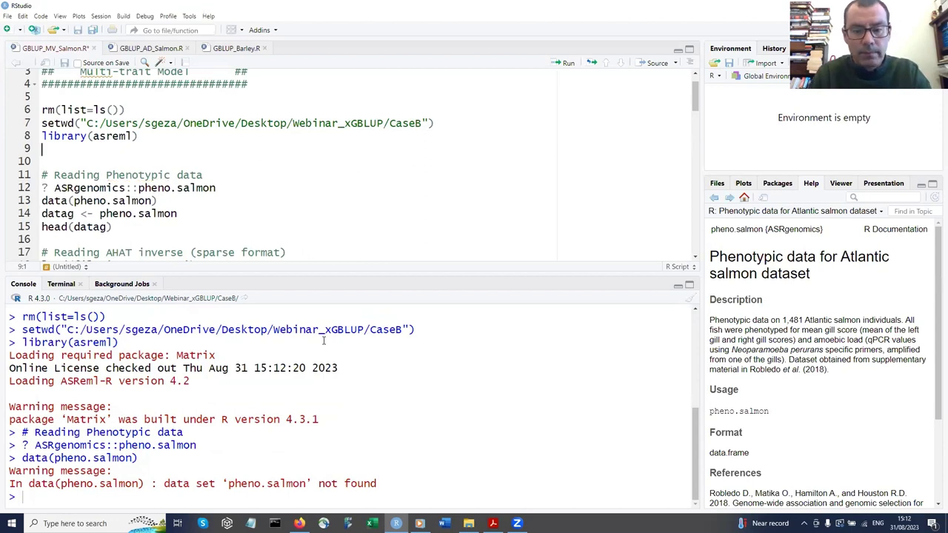
text(library(AS)
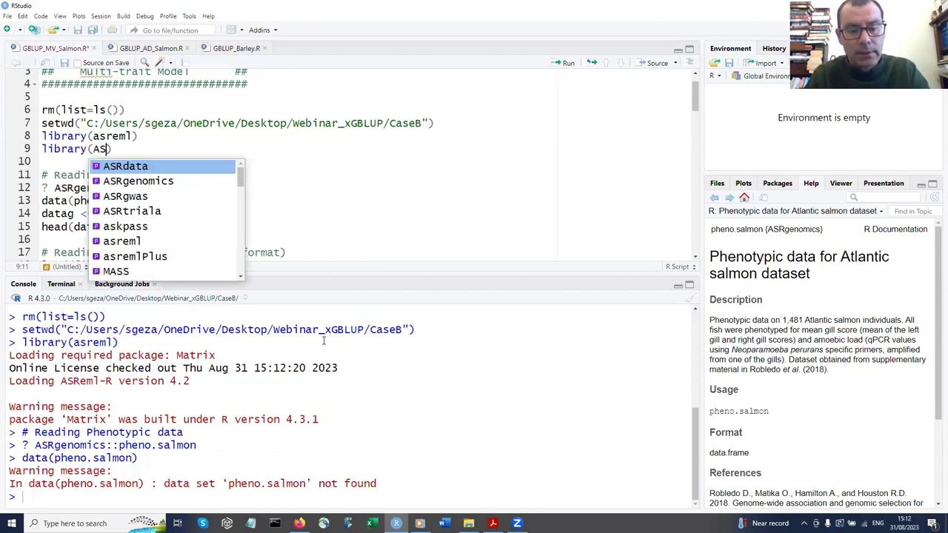
text(Rge)
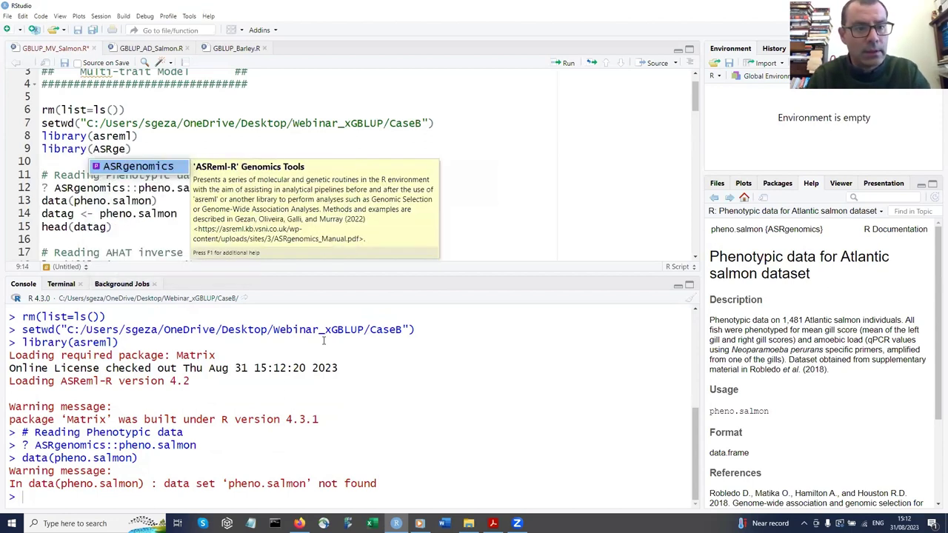
key(Tab)
key(ctrl+Return)
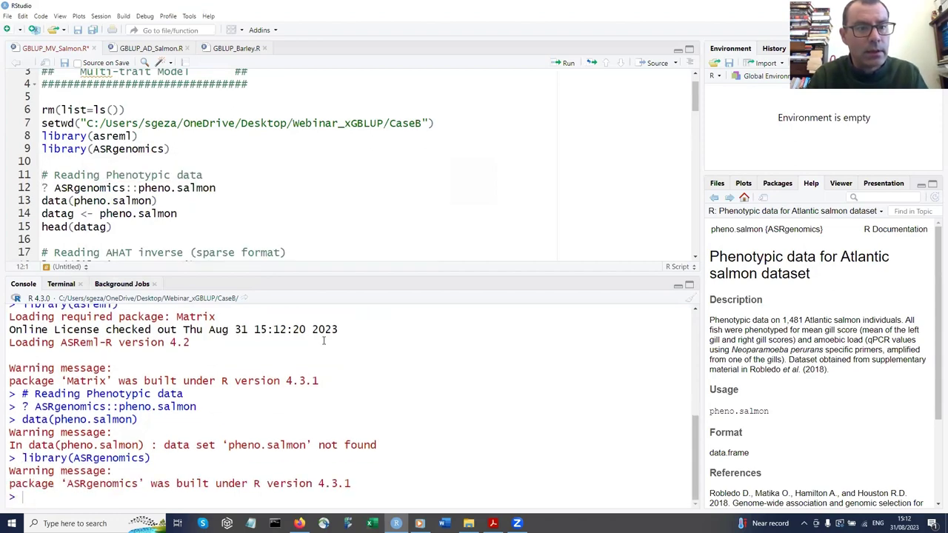
- Load the pheno.salmon data, assign it to datag, preview its first rows and read the rest of the dataset's help page
key(ctrl+Return)
key(ctrl+Return)
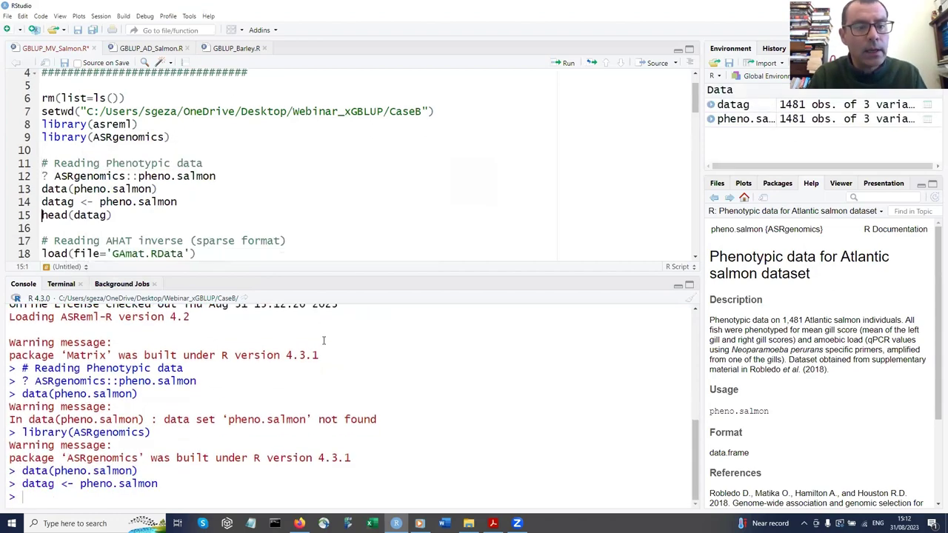
key(ctrl+Return)
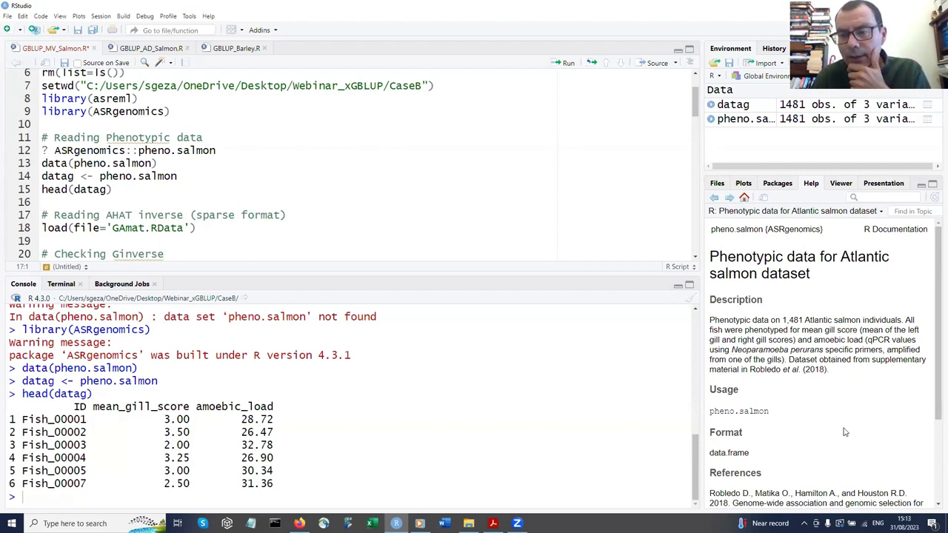
scroll(811, 398, down, 1)
scroll(811, 398, down, 3)
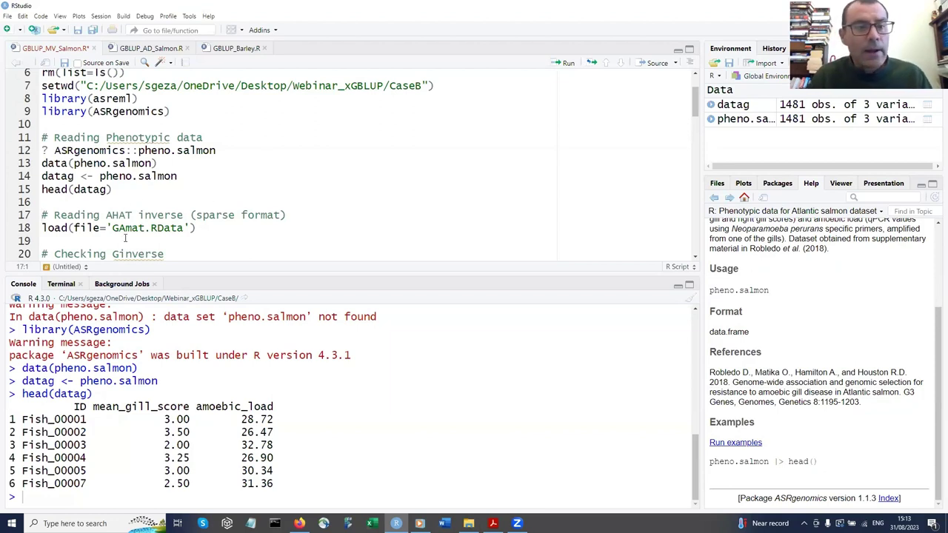
- Load the sparse AHAT inverse from GAmat.RData and enlarge the list of environment objects
click(124, 229)
key(ctrl+Return)
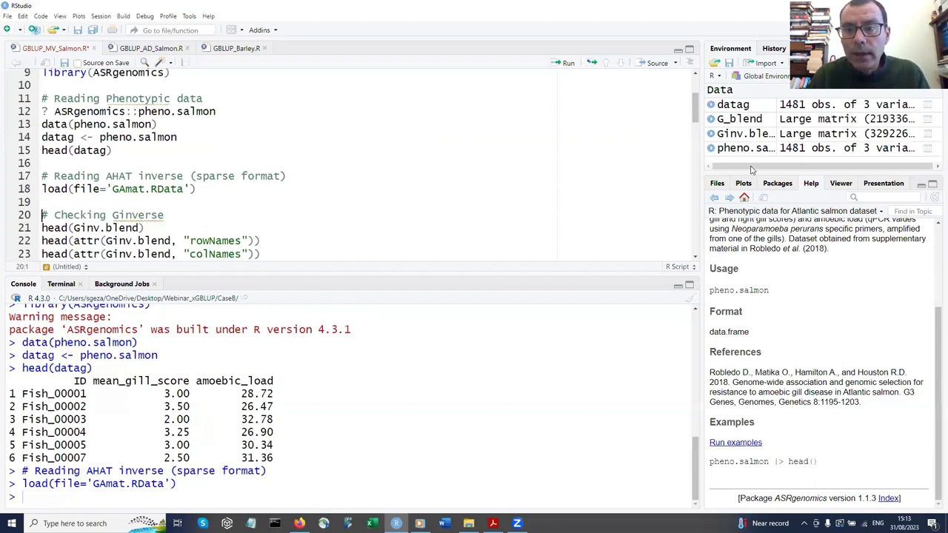
drag(752, 169, 751, 209)
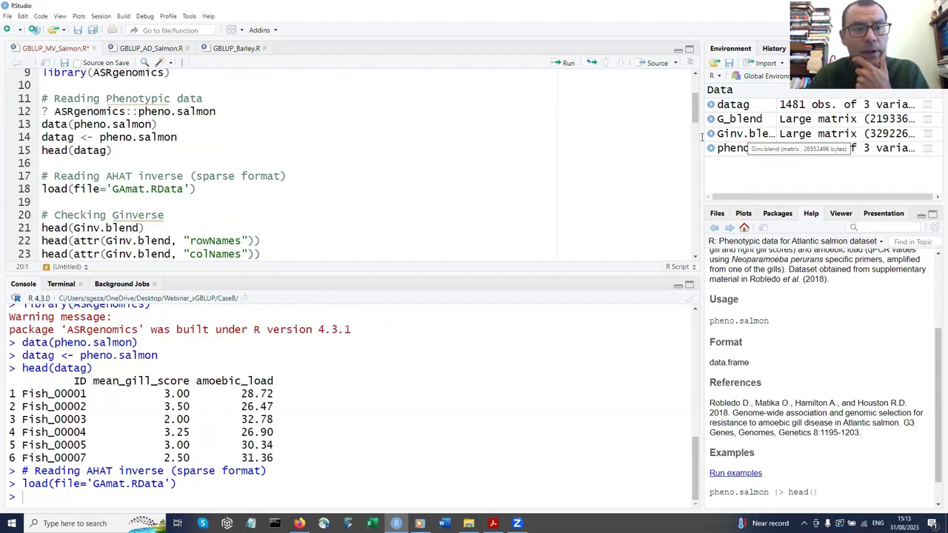
- Add dim(G_blend) below the GAmat.RData load line, run it and remove the surplus blank line before the Ginverse section
click(184, 199)
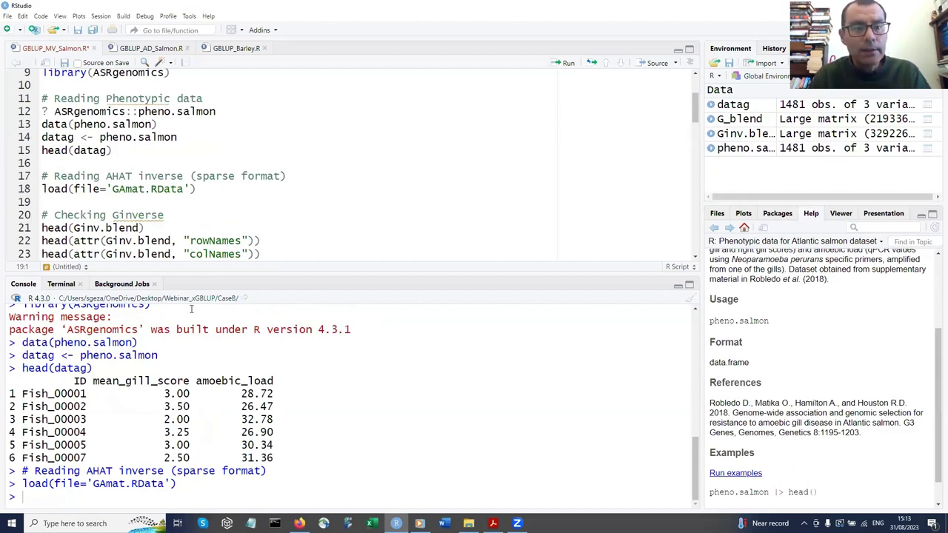
key(Return)
key(Return)
key(Up)
key(Up)
text(di)
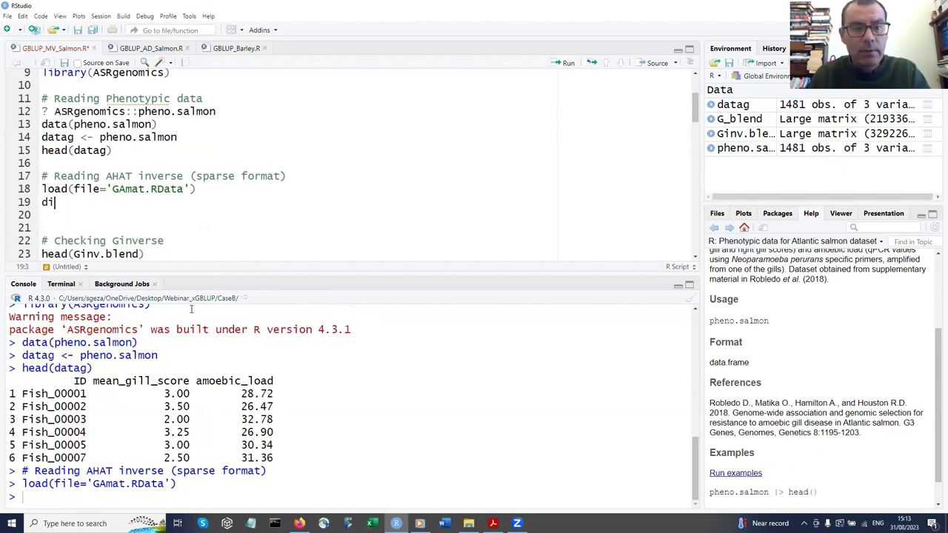
text(m(G_blend)
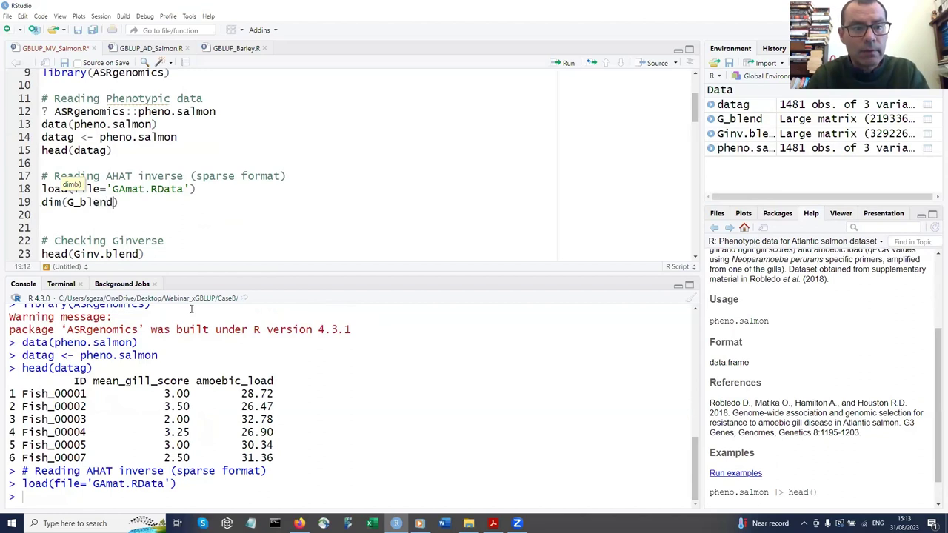
key(ctrl+Return)
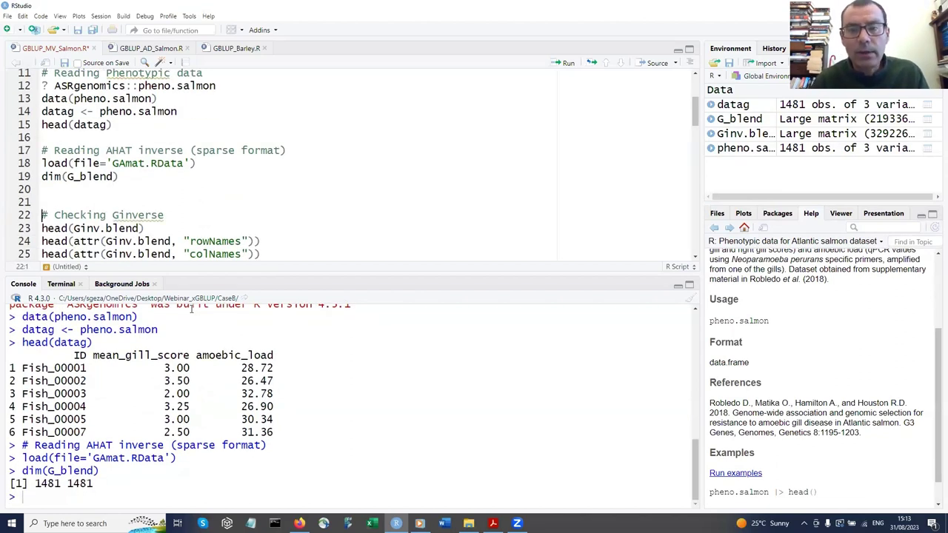
key(Delete)
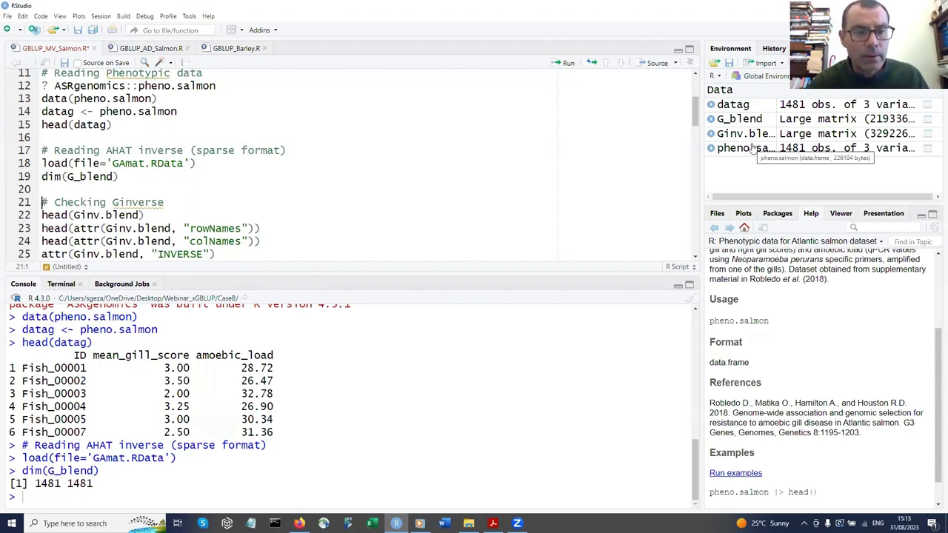
- Run the Ginverse checks on Ginv.blend: its first rows, rowNames, colNames and the INVERSE attribute
key(ctrl+Return)
key(ctrl+Return)
key(ctrl+Return)
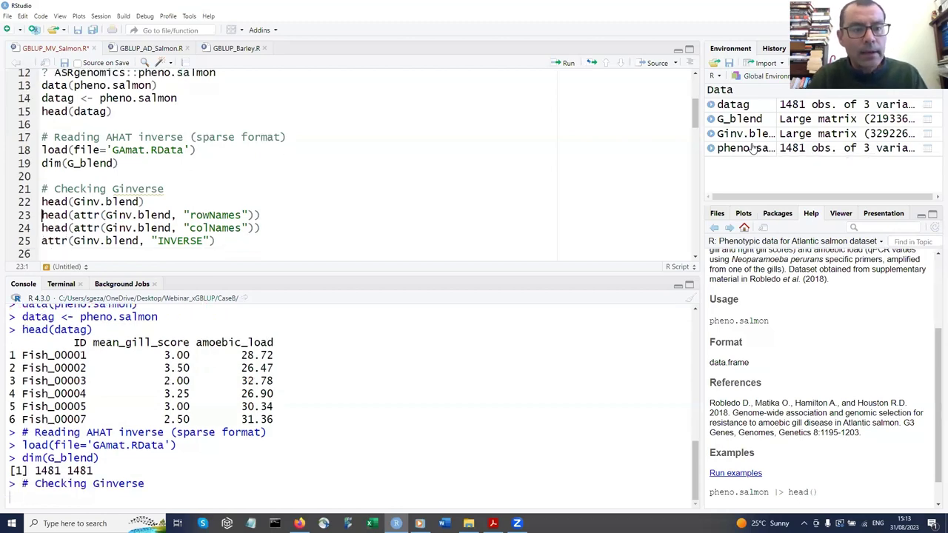
key(ctrl+Return)
key(ctrl+Return)
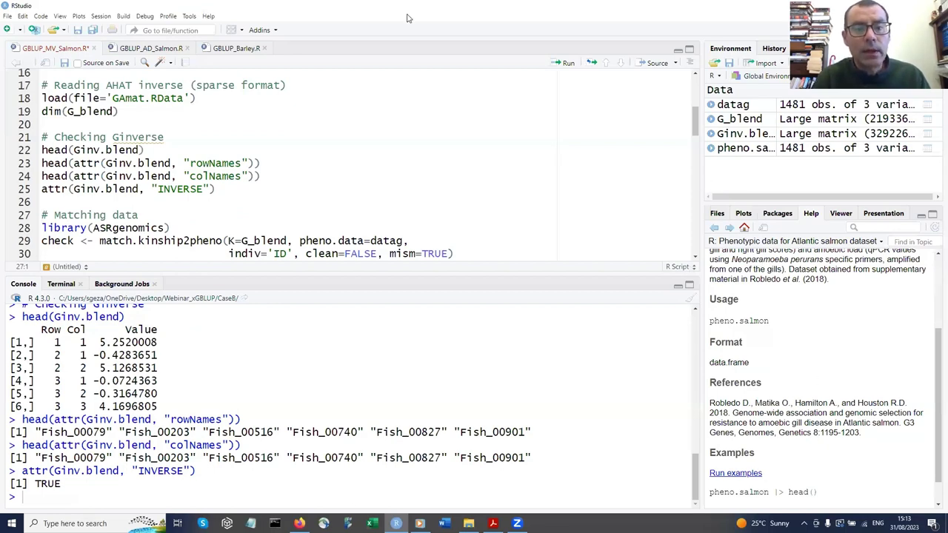
- Run match.kinship2pheno on G_blend and datag by ID with clean=FALSE and mism=TRUE, storing the result in check
key(ctrl+Return)
key(ctrl+Return)
key(ctrl+Return)
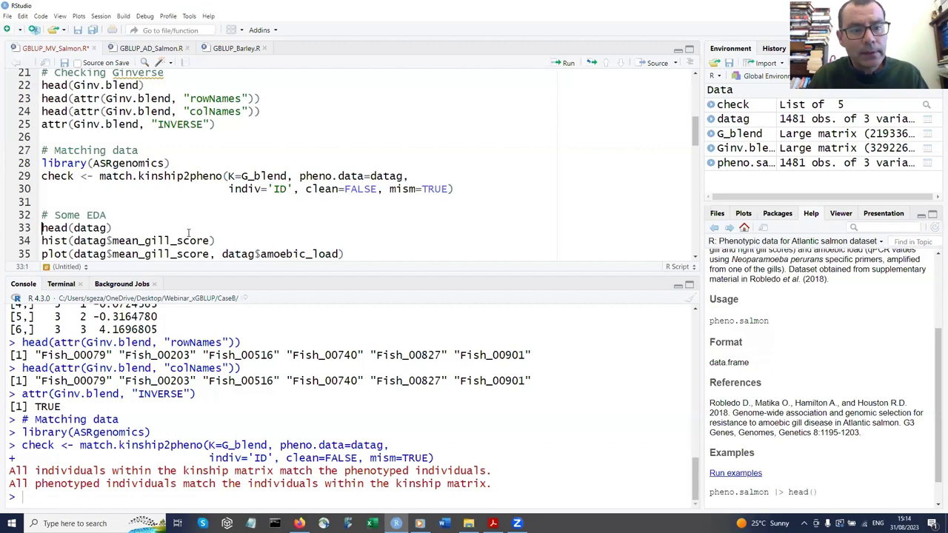
- Run the exploratory analysis: preview datag, plot the mean_gill_score histogram, and plot and correlate mean_gill_score with amoebic_load
key(ctrl+Return)
key(ctrl+Return)
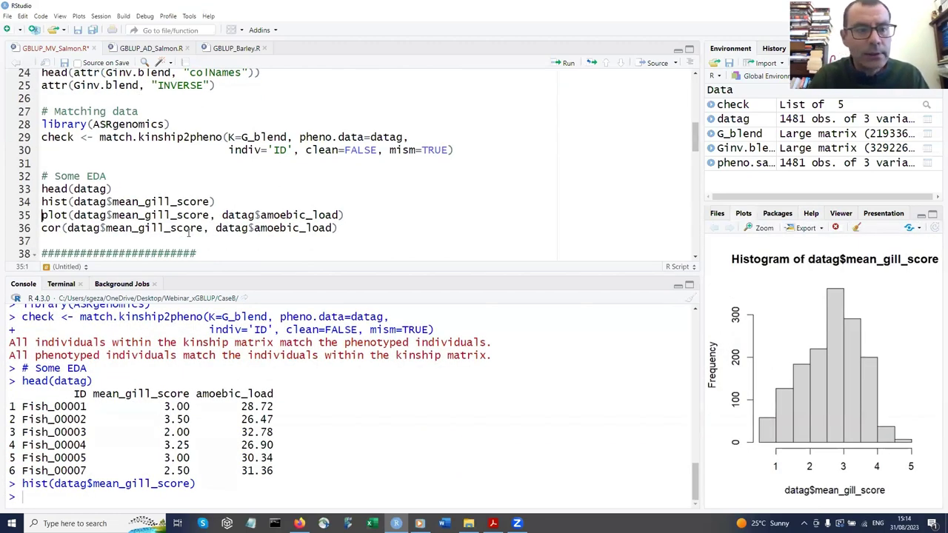
key(ctrl+Return)
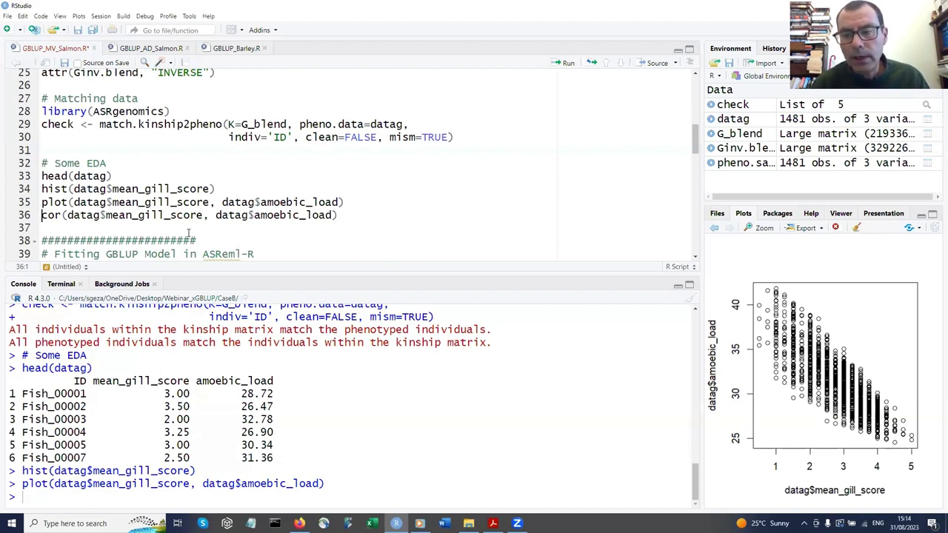
key(ctrl+Return)
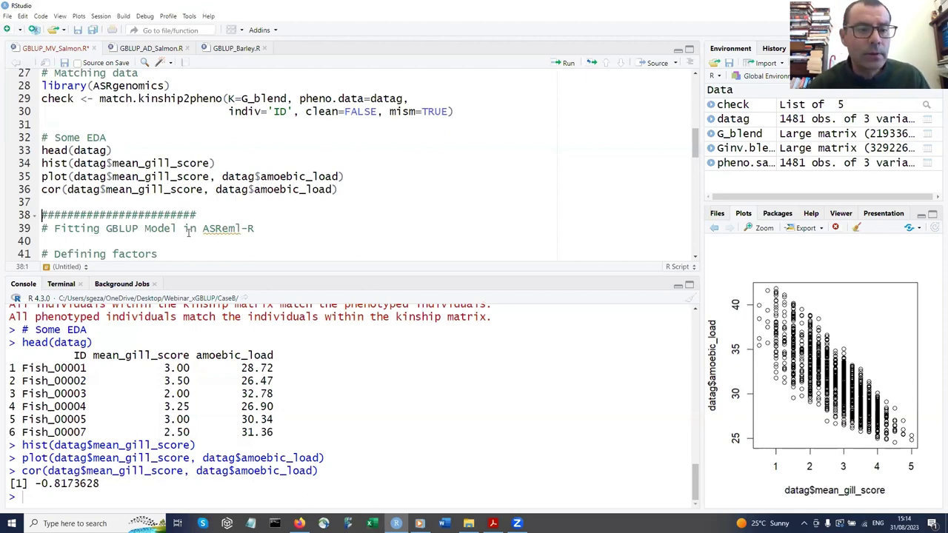
- Run the factor definition section to convert datag$ID to a factor, order datag by ID and inspect its structure
scroll(188, 197, down, 2)
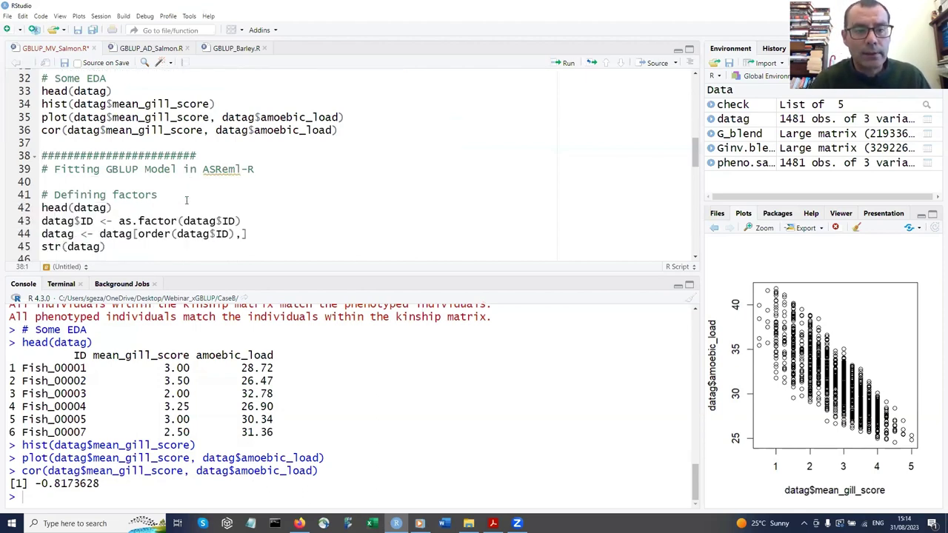
click(187, 200)
key(Down)
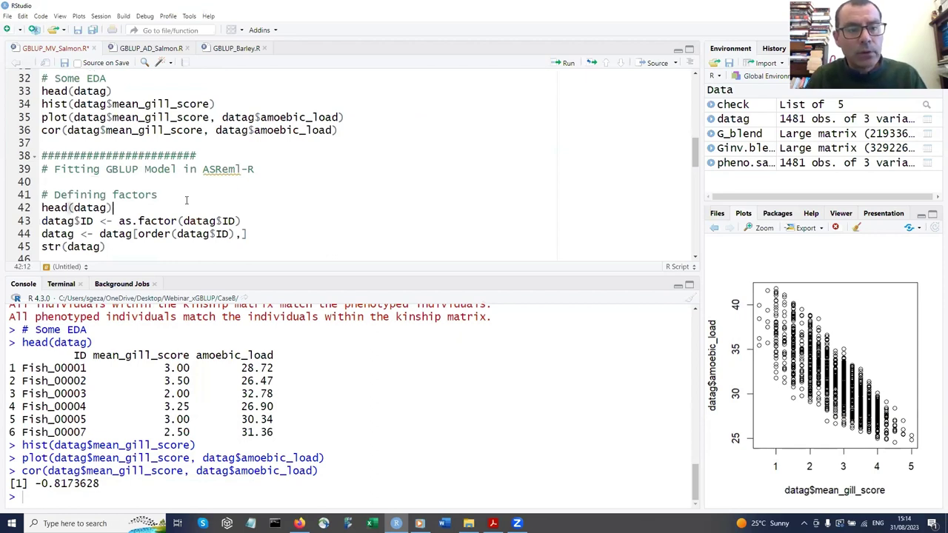
key(ctrl+Return)
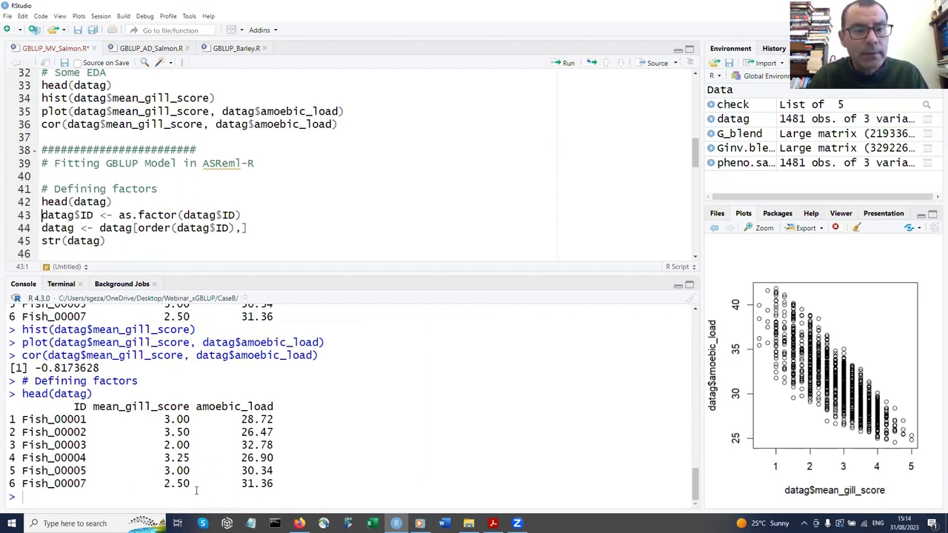
key(ctrl+Return)
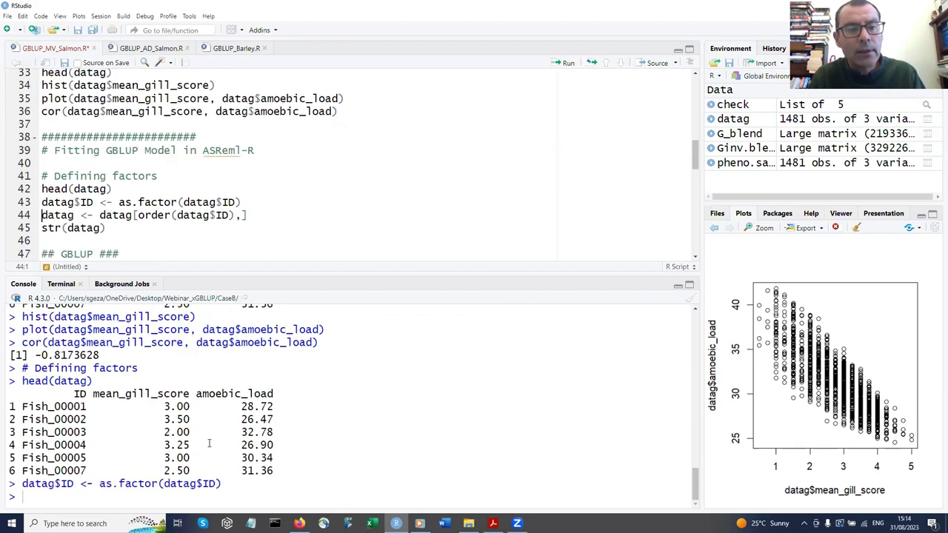
key(ctrl+Return)
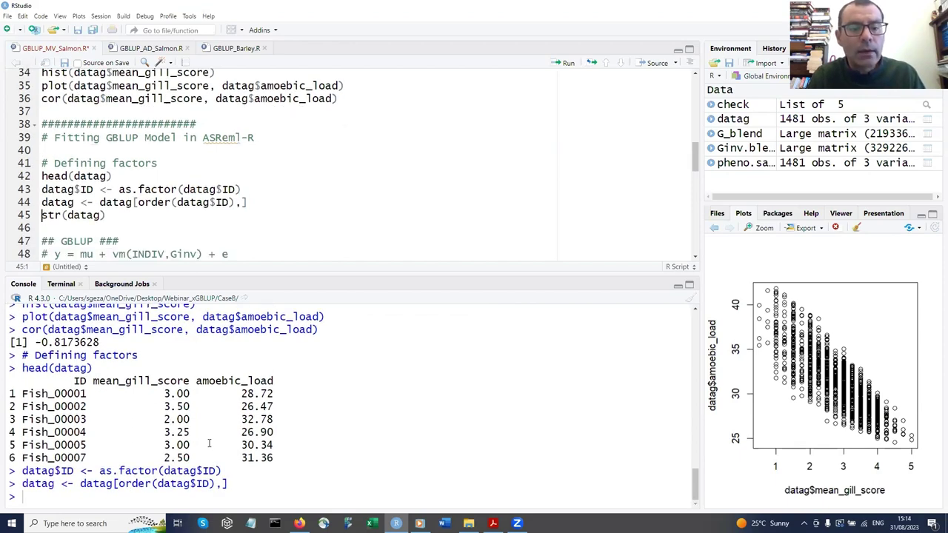
key(ctrl+Return)
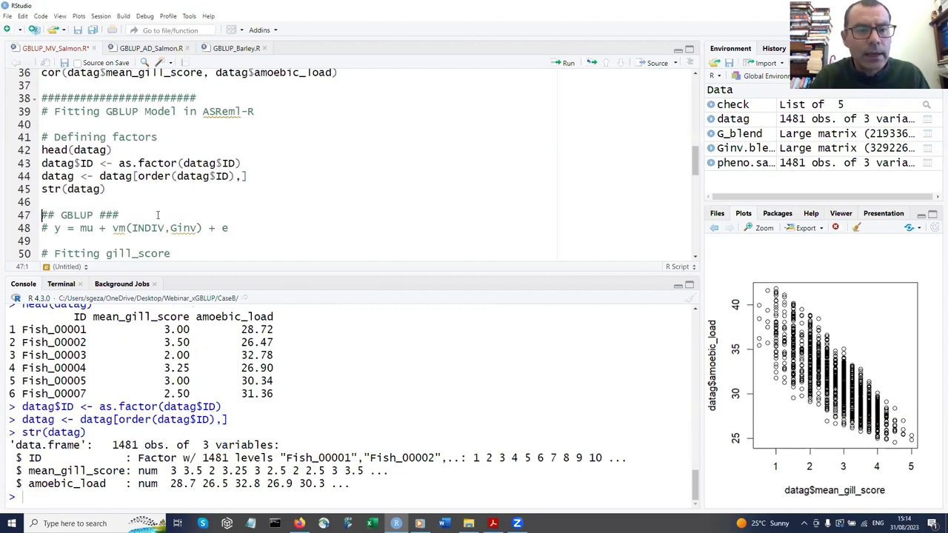
- Review and run the modelGBLUP1 asreml fit for mean_gill_score ~ 1 with random vm(ID, Ginv.blend), residual idv(units) and workspace 128e06
scroll(158, 215, down, 1)
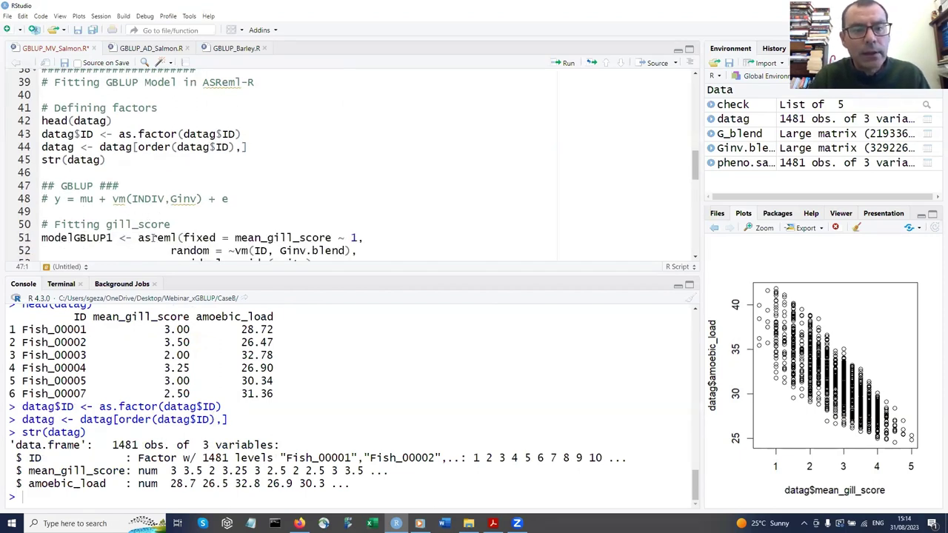
scroll(148, 215, down, 3)
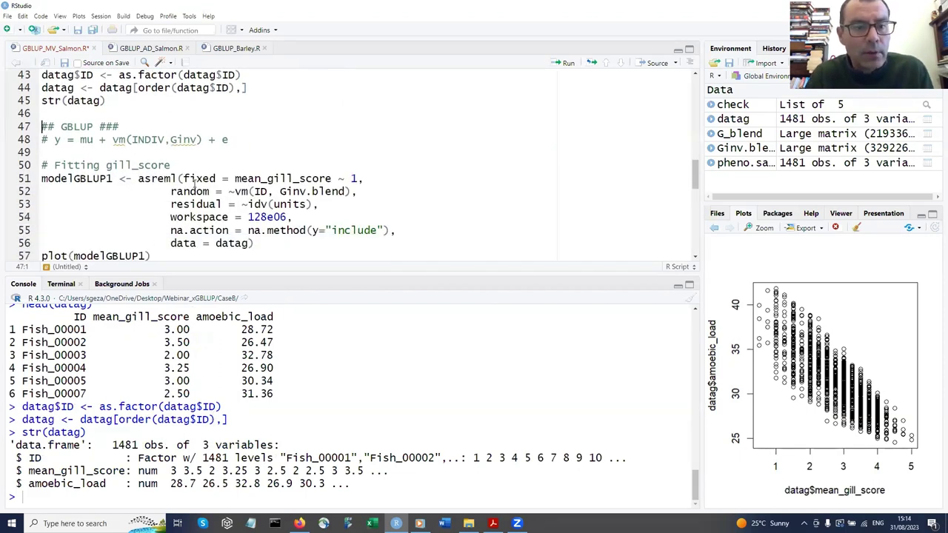
click(235, 179)
drag(234, 179, 332, 181)
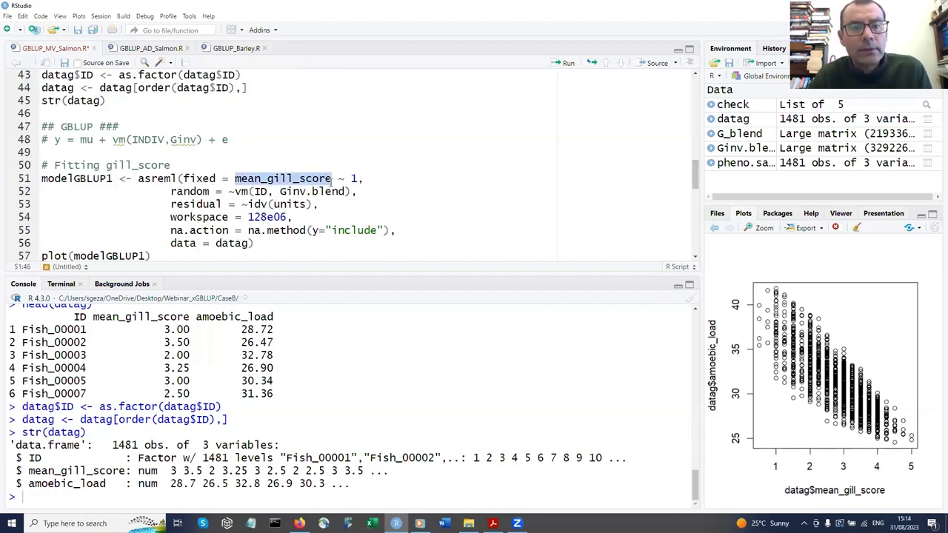
click(356, 180)
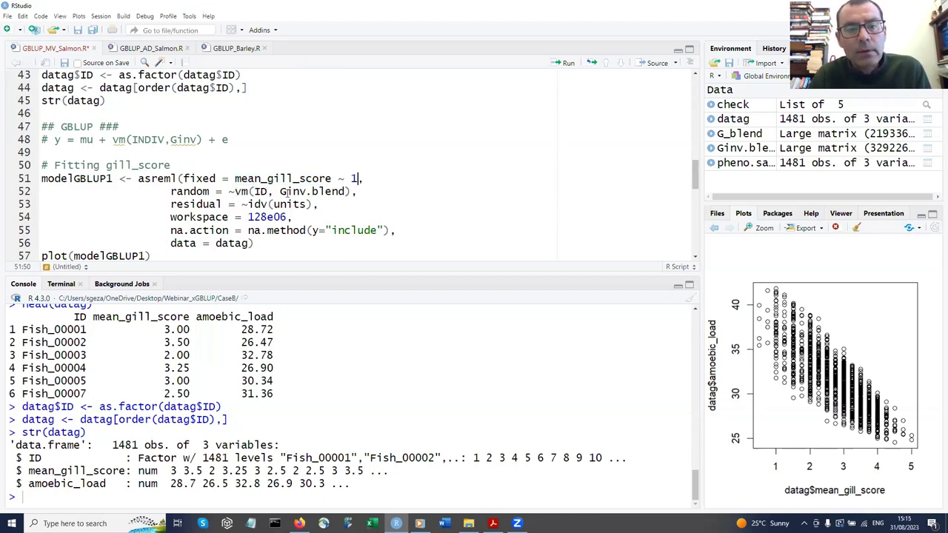
drag(280, 192, 340, 194)
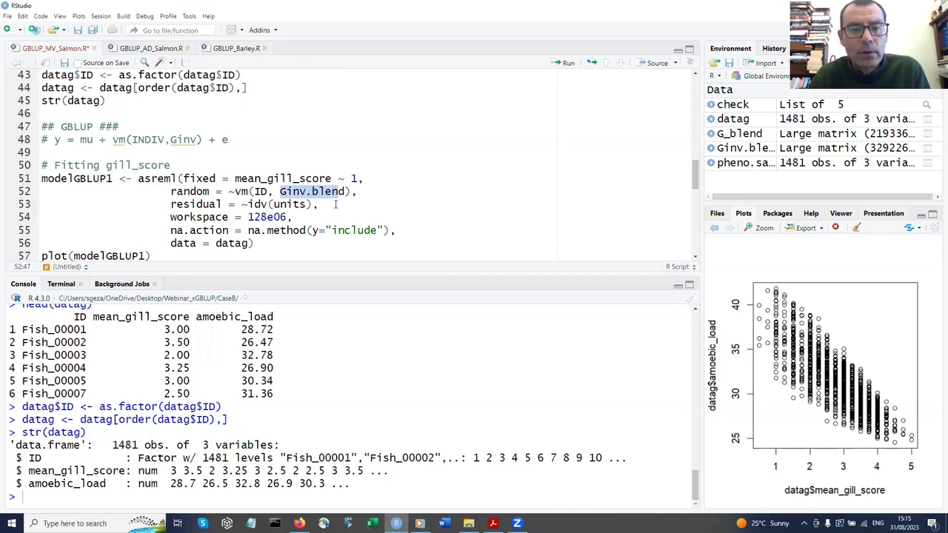
click(327, 207)
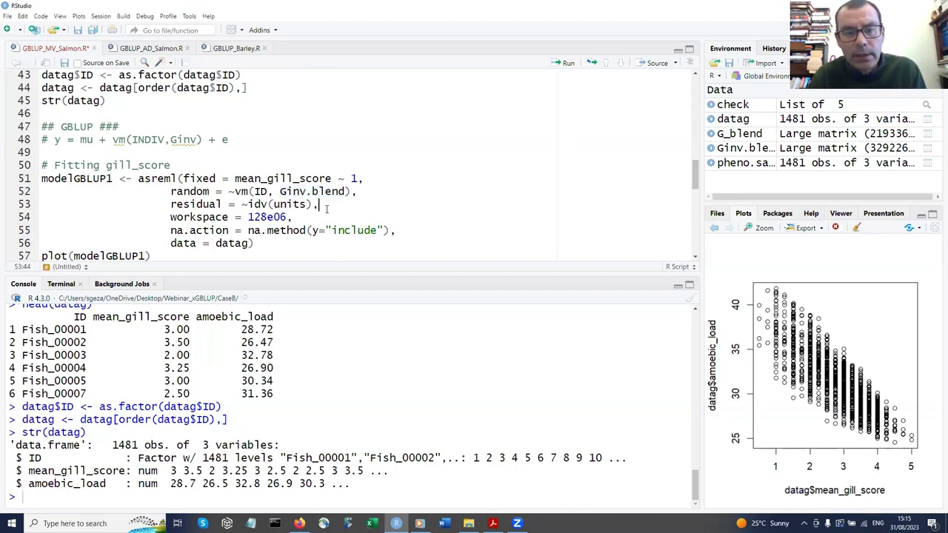
drag(249, 217, 287, 218)
click(239, 179)
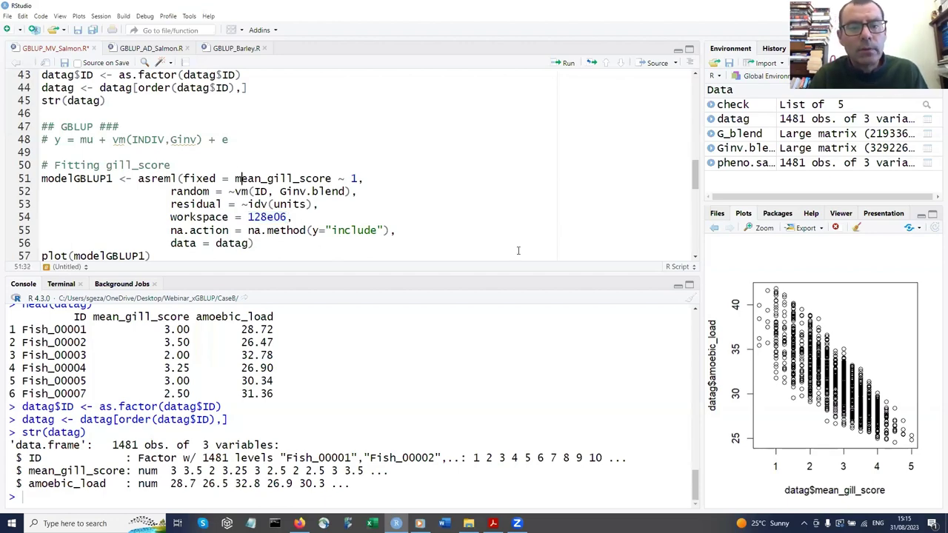
key(ctrl+Return)
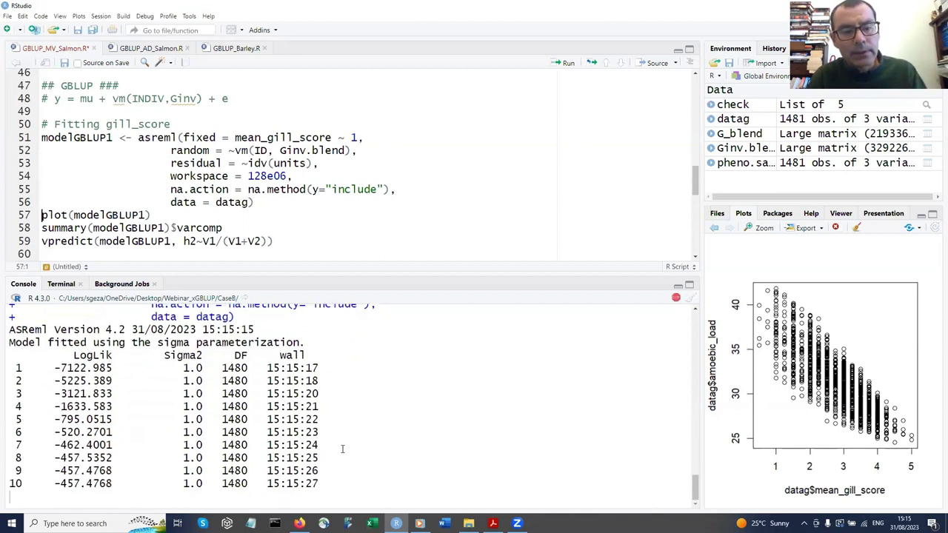
- Plot the modelGBLUP1 residuals, output its variance components and estimate heritability with vpredict using h2~V1/(V1+V2)
key(ctrl+Return)
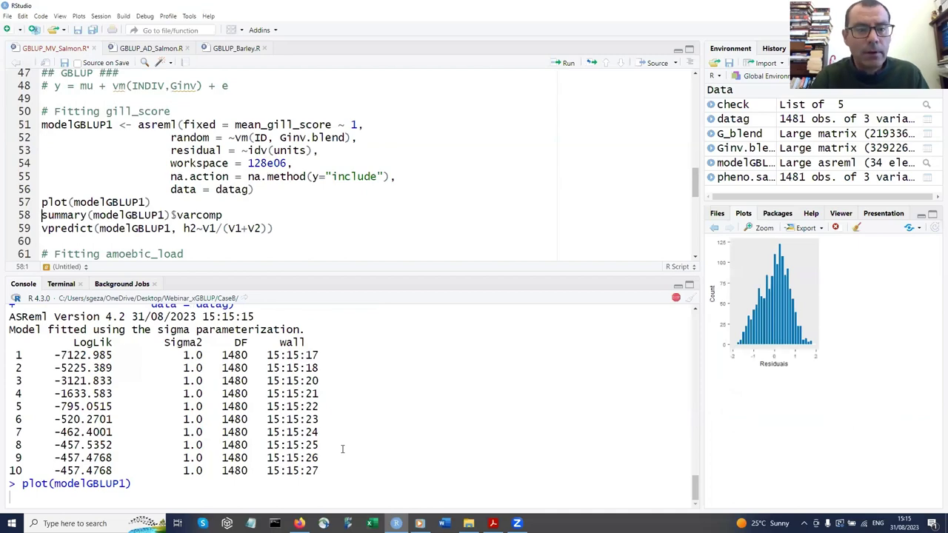
key(ctrl+Return)
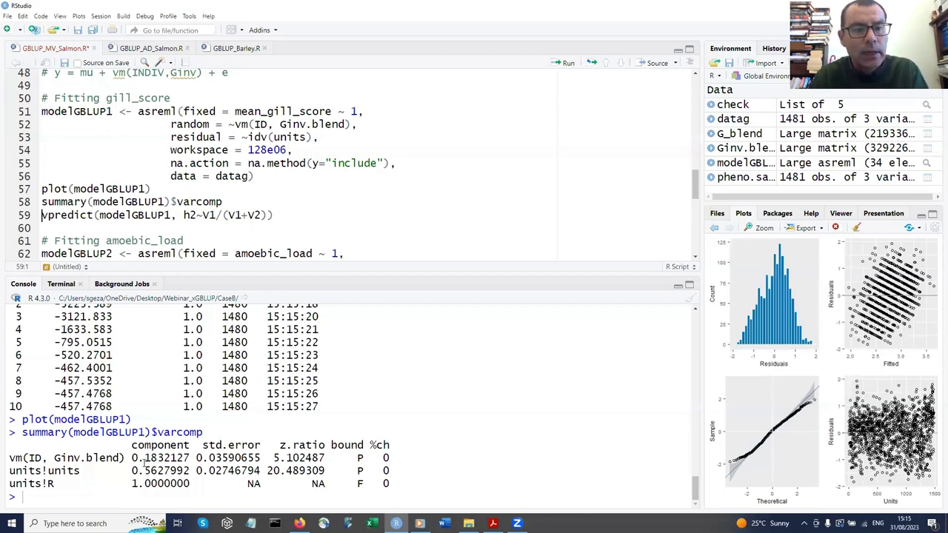
key(ctrl+Return)
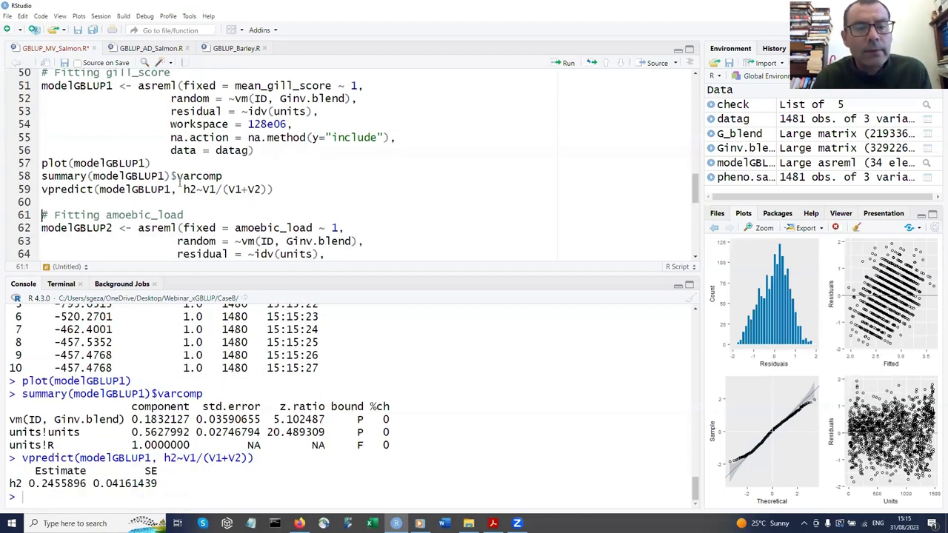
- Run the bivariate section with initG c(-0.8, 0.18, 2.60) and initR c(-0.8, 0.56, 7.91), fitting modelBV for mean_gill_score and amoebic_load
scroll(181, 206, down, 3)
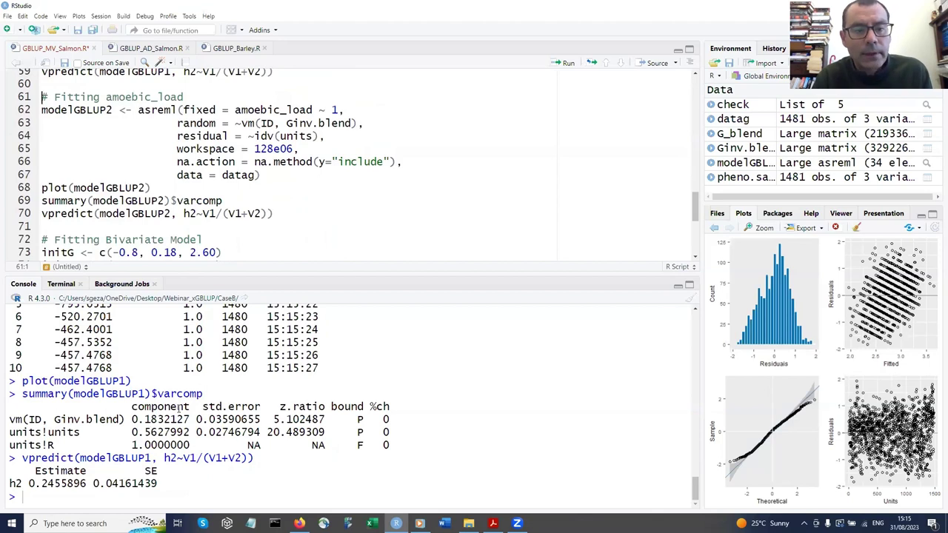
scroll(200, 207, down, 4)
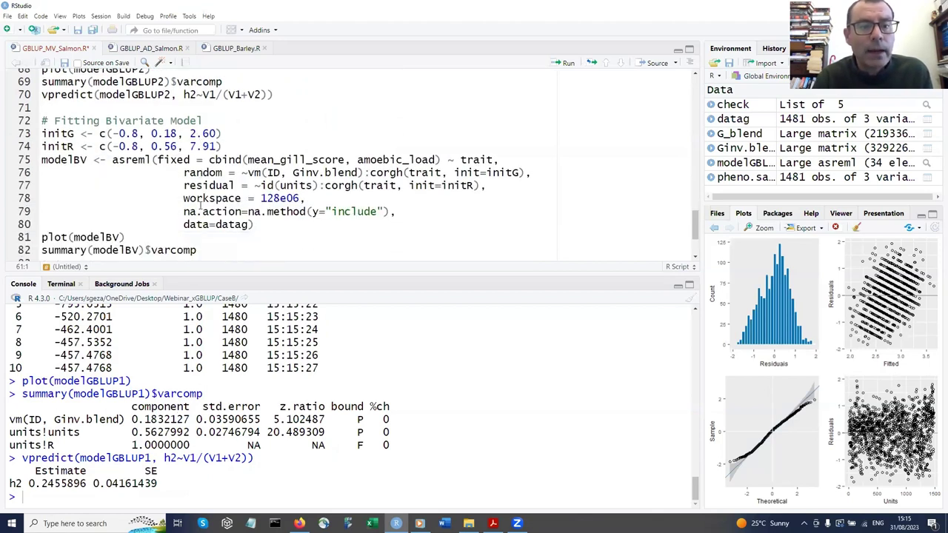
click(202, 104)
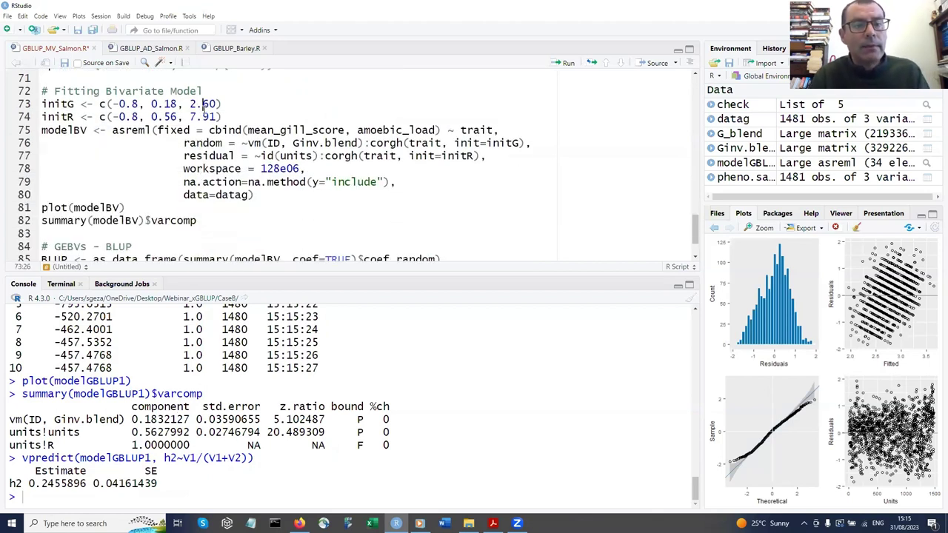
key(ctrl+Return)
key(ctrl+Return)
key(ctrl+Return)
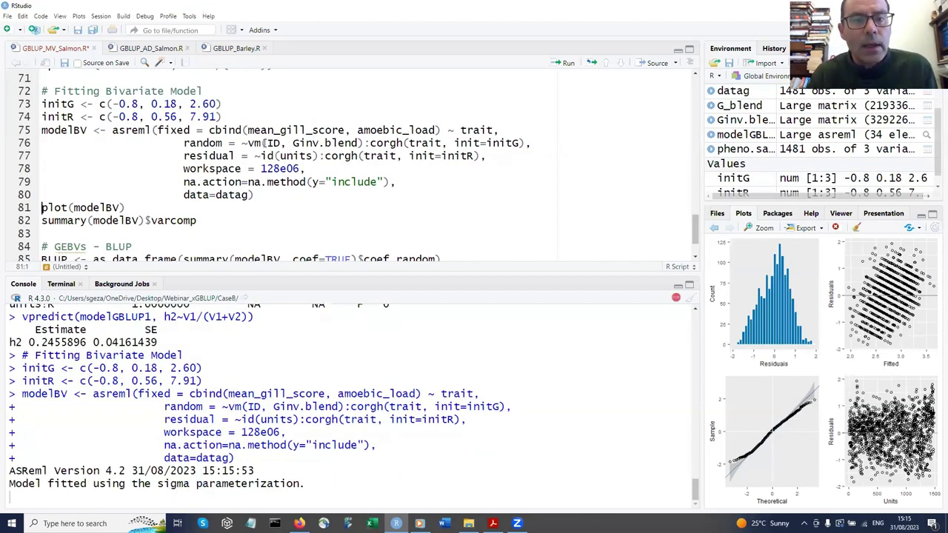
- Examine the modelBV call: the trait term, the random vm(ID, Ginv.blend):corgh(trait) structure and the residual id(units):corgh(trait) structure
drag(211, 131, 495, 130)
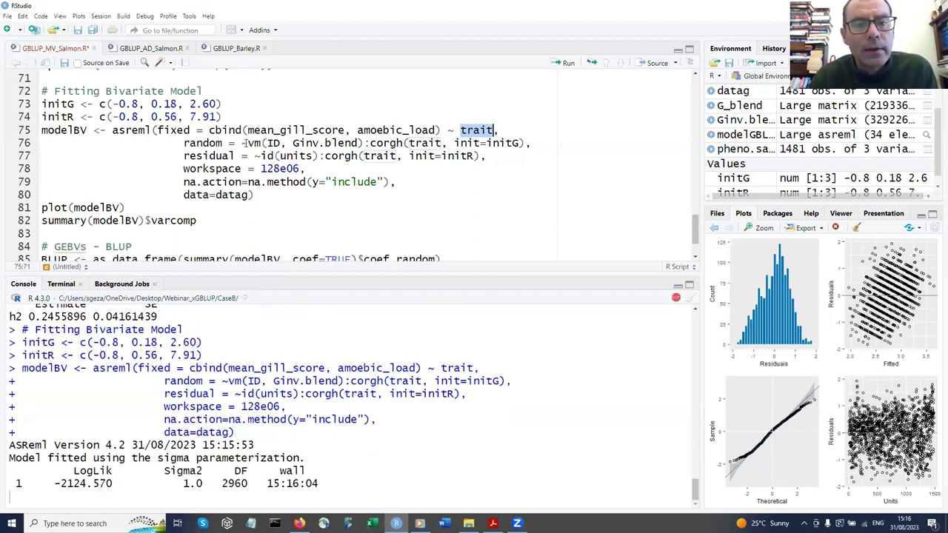
drag(248, 143, 363, 143)
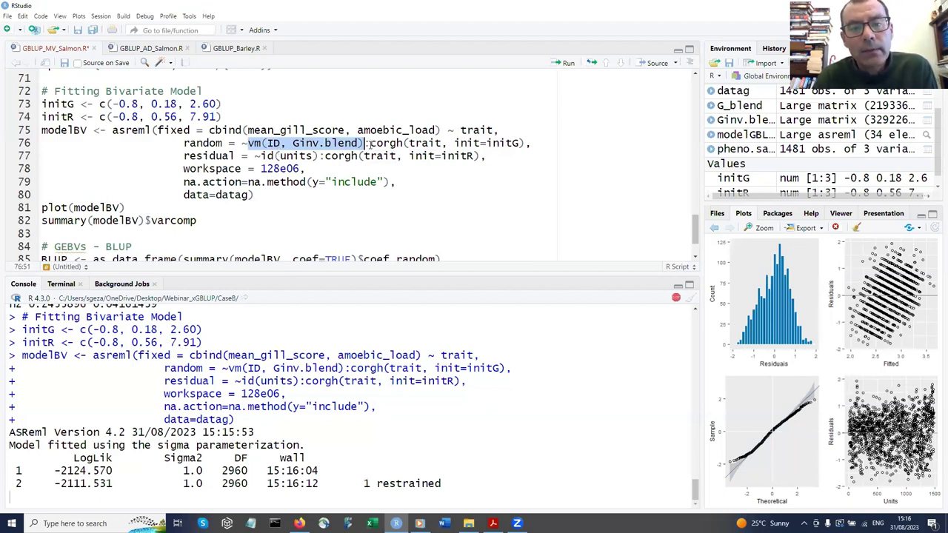
drag(369, 143, 444, 143)
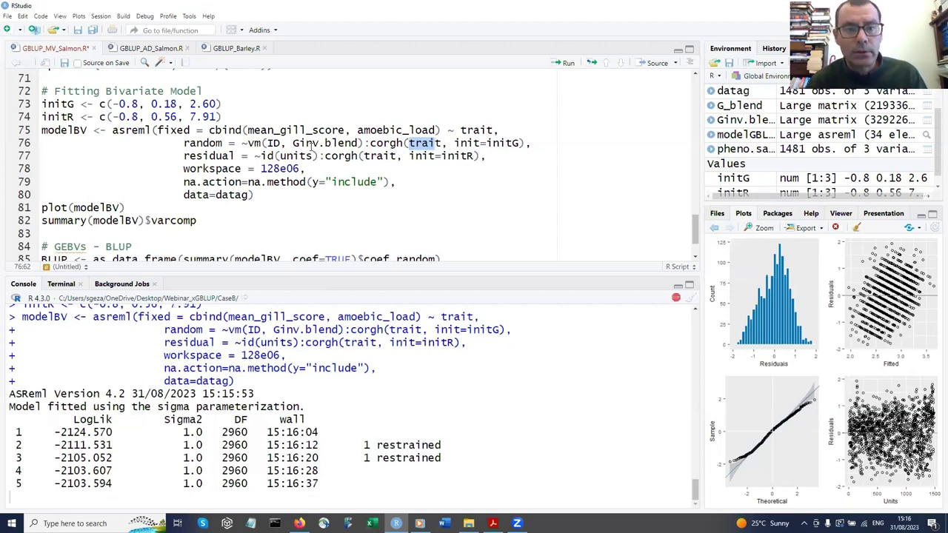
click(253, 156)
drag(254, 156, 480, 158)
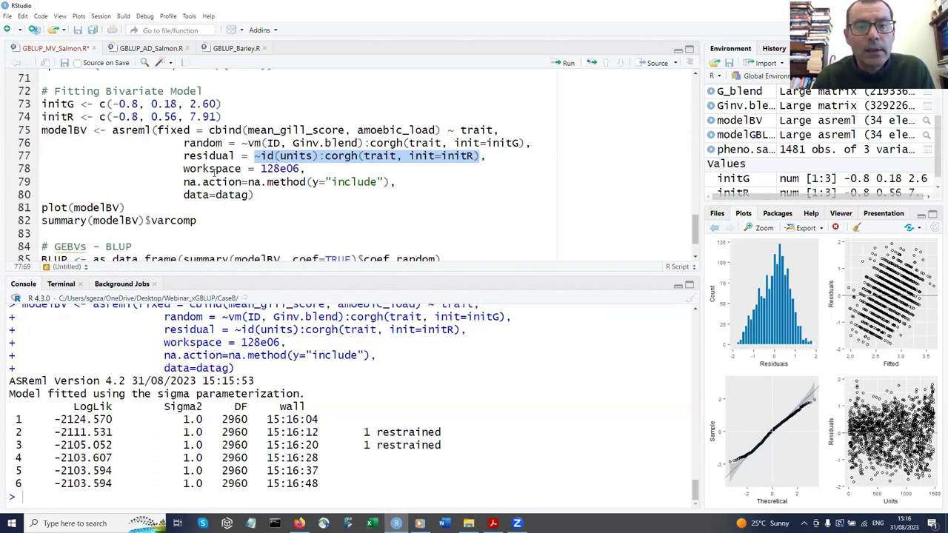
click(294, 155)
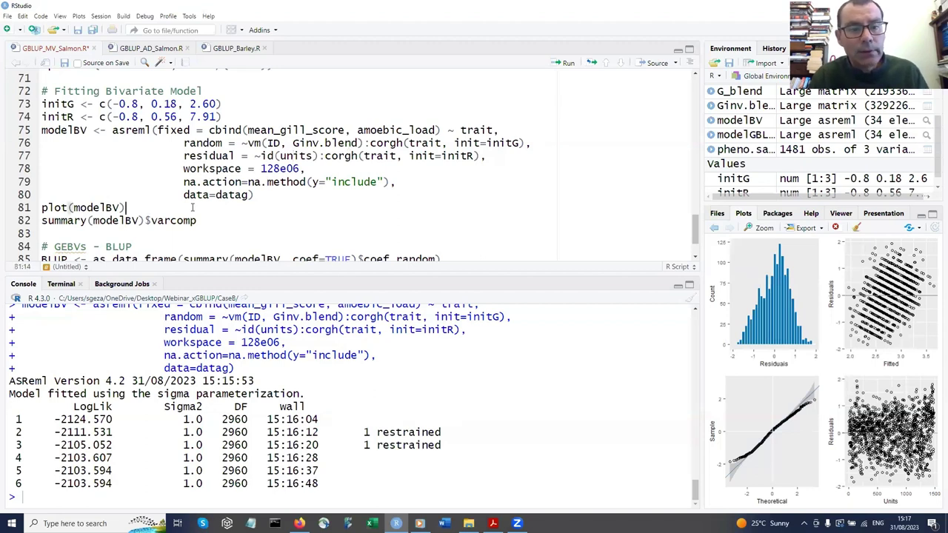
- Plot modelBV and inspect the residuals-versus-fitted graphics window for both traits, closing it when done
click(191, 207)
key(ctrl+Return)
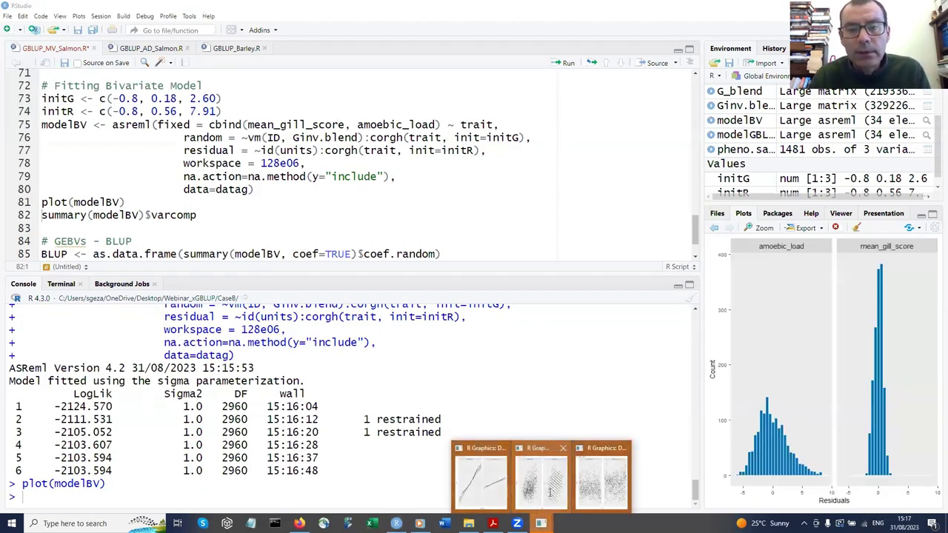
click(577, 445)
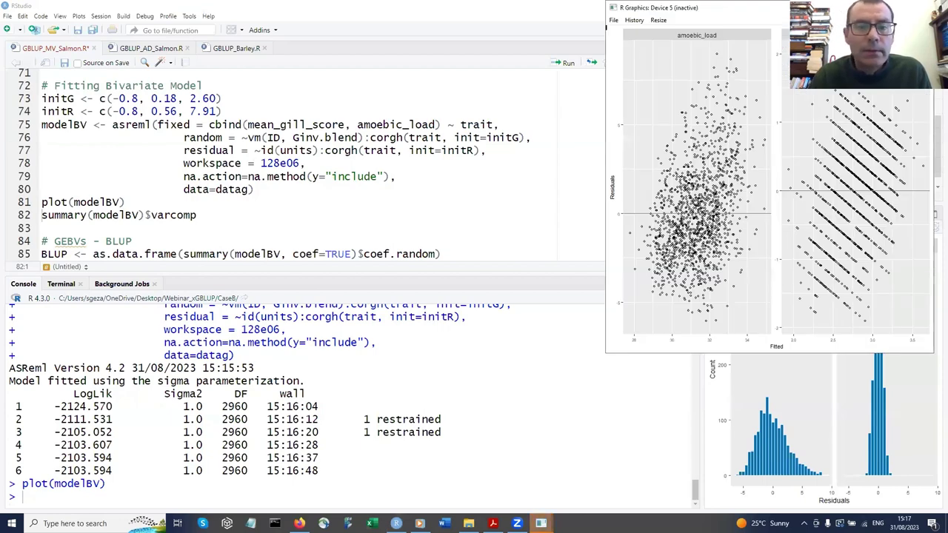
drag(696, 7, 216, 88)
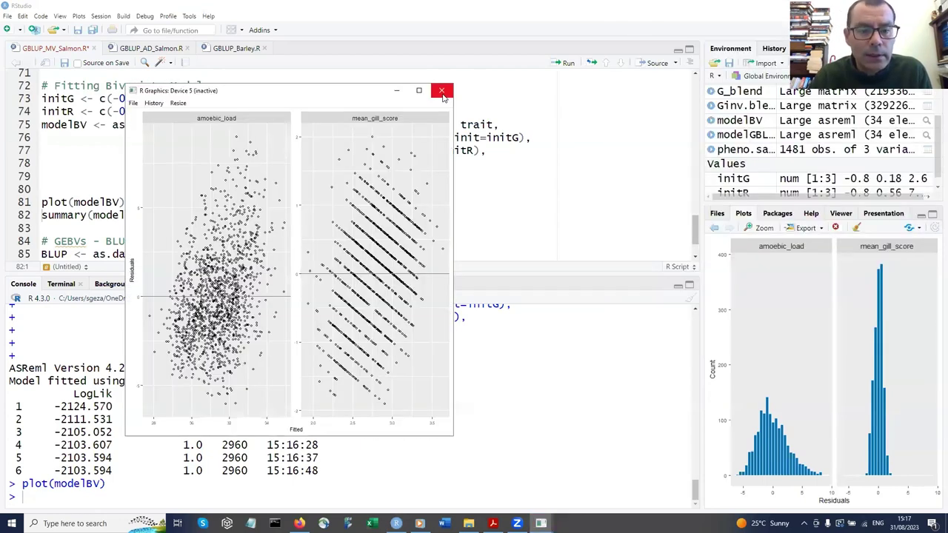
click(442, 92)
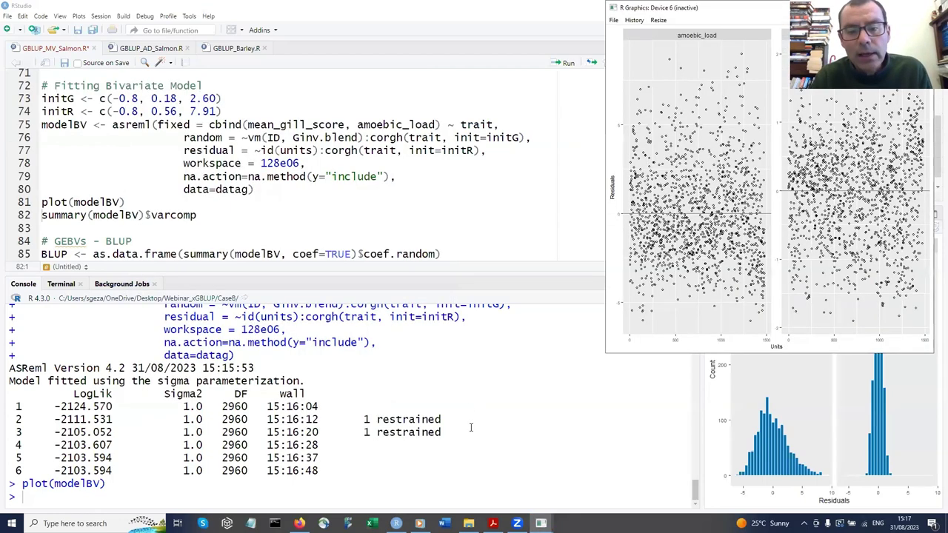
- Run summary(modelBV)$varcomp, enlarging the console and rerunning it so the table prints at full width
click(266, 216)
key(ctrl+Return)
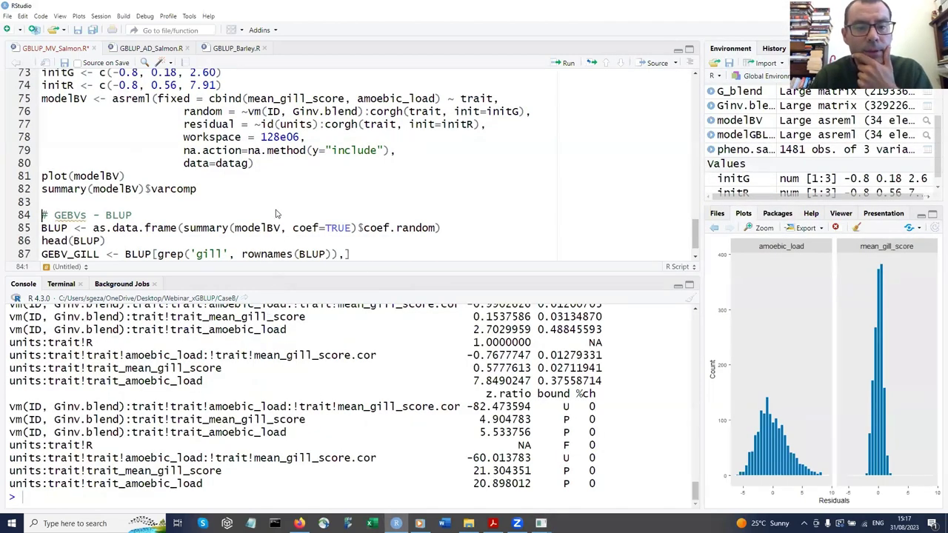
drag(276, 275, 276, 206)
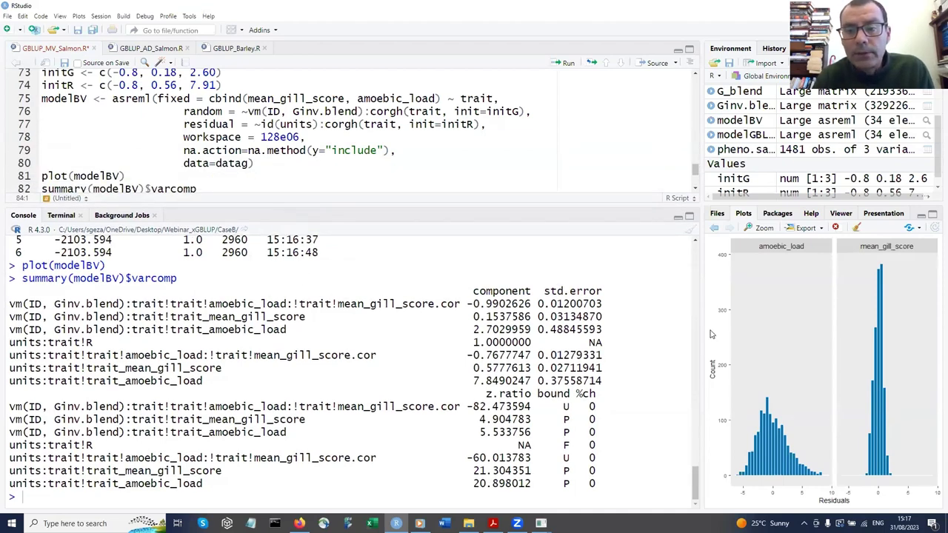
drag(703, 328, 831, 320)
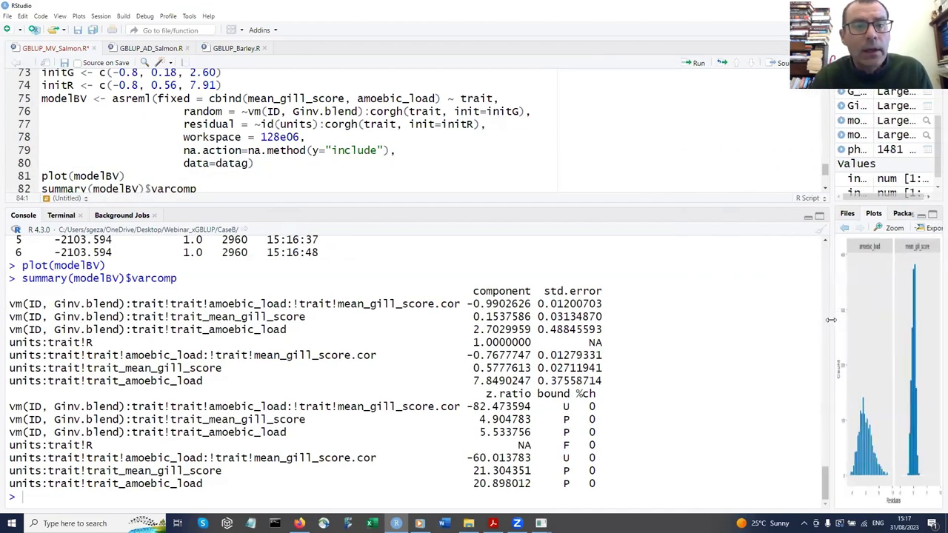
click(253, 189)
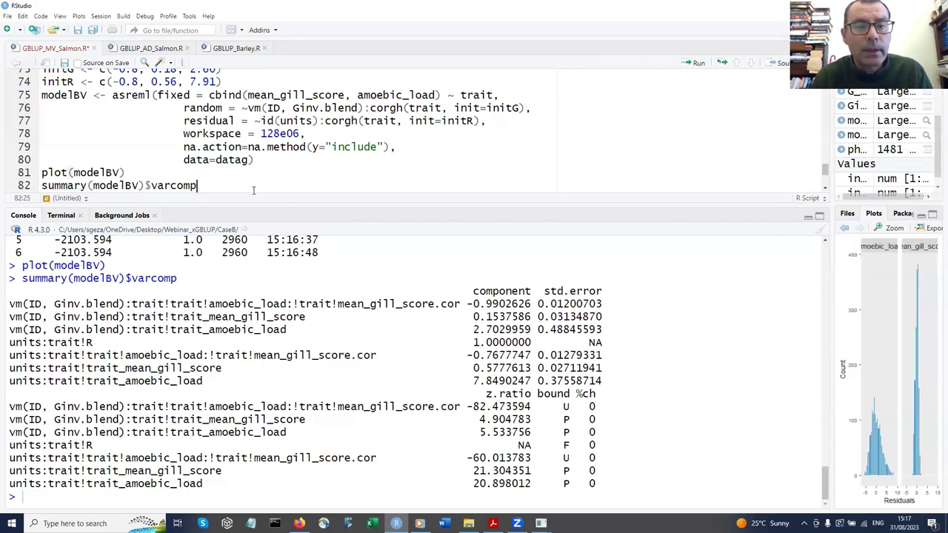
key(ctrl+Return)
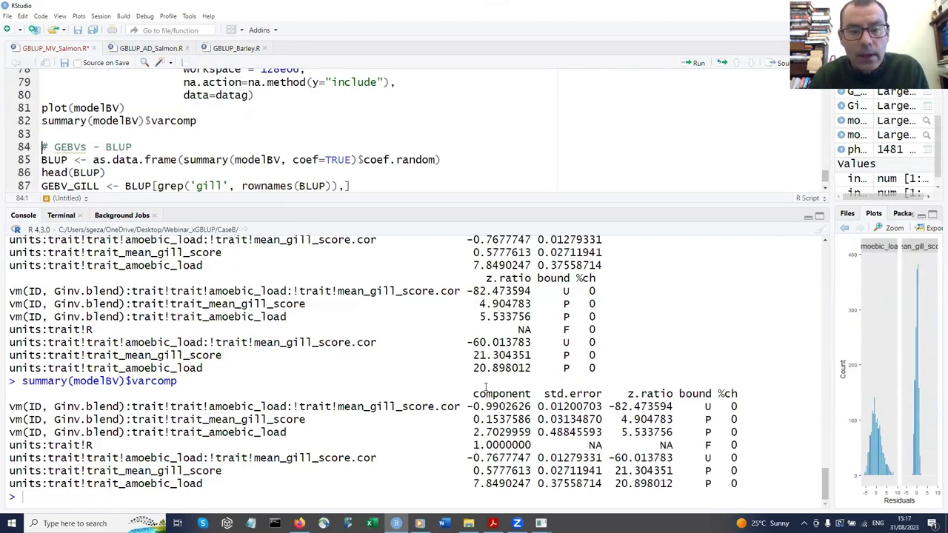
- Examine the modelBV variance components: the genetic correlation, the genetic variances and the residual correlation between the two traits
drag(468, 407, 539, 408)
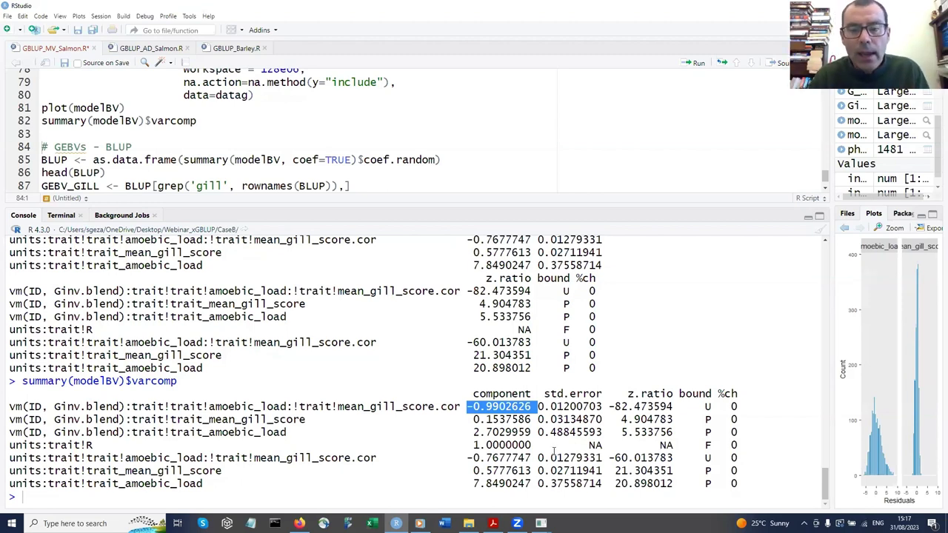
drag(480, 420, 495, 433)
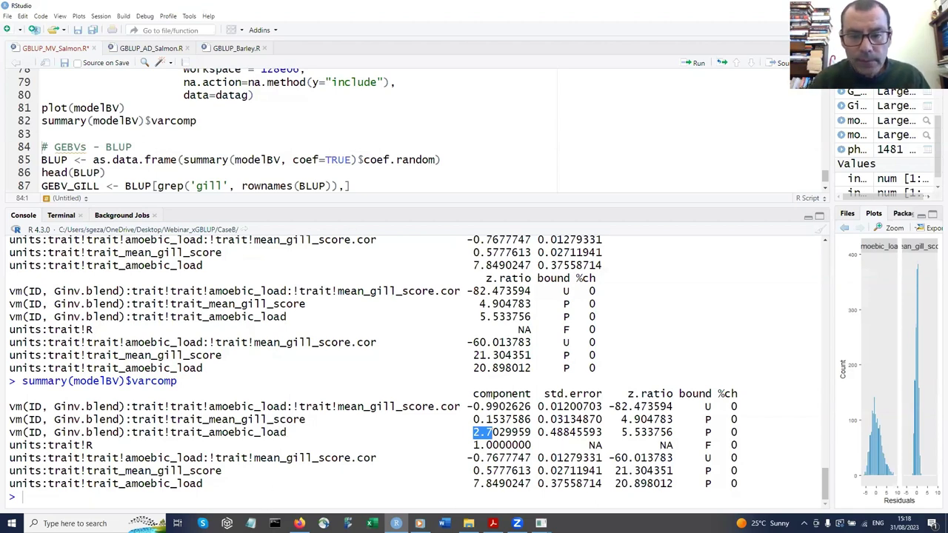
click(463, 461)
drag(463, 461, 531, 459)
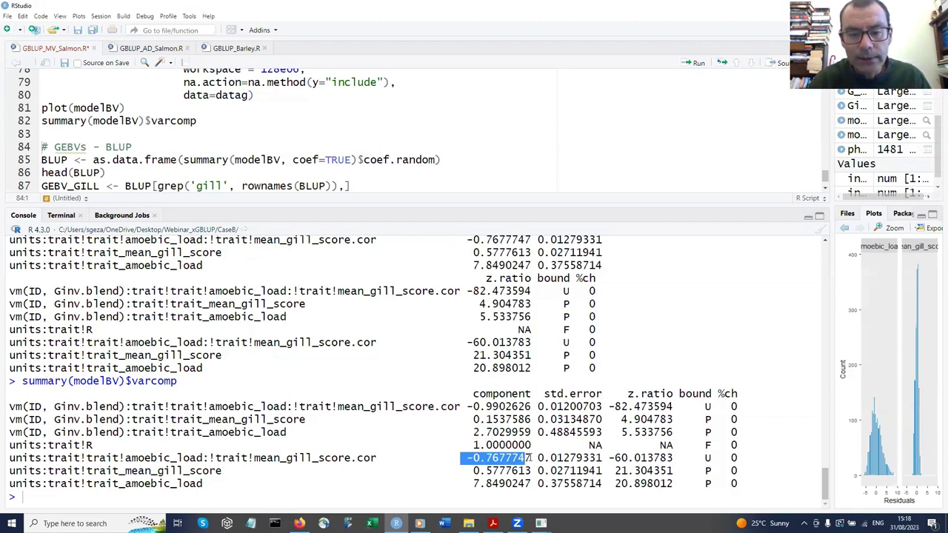
click(360, 459)
drag(351, 460, 378, 460)
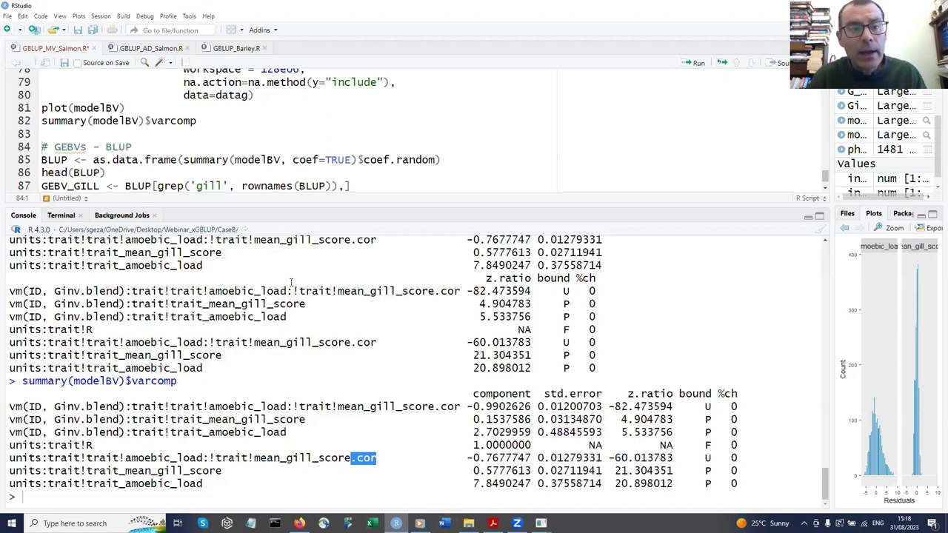
- Extract the random coefficients of modelBV into a BLUP data frame and preview its first rows
scroll(269, 144, down, 1)
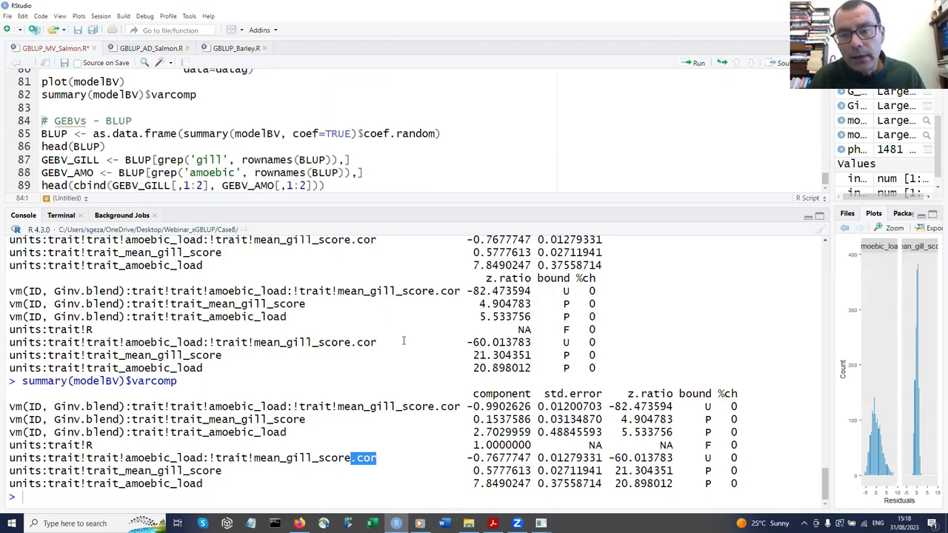
click(308, 134)
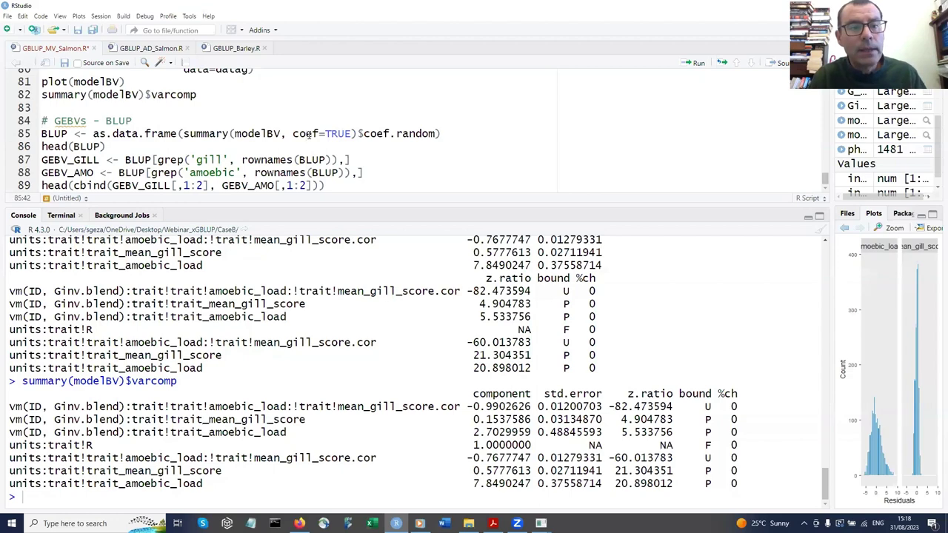
key(ctrl+Return)
key(ctrl+Return)
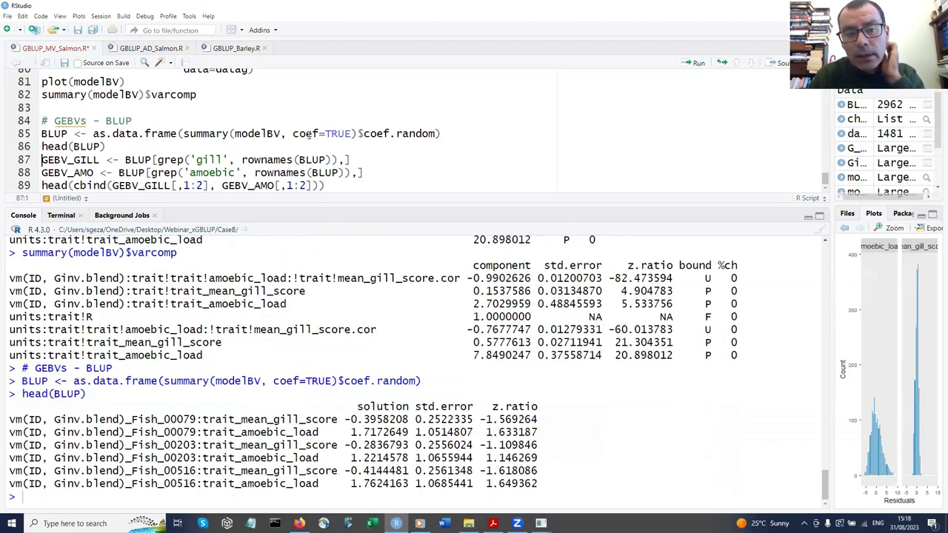
- Split BLUP into GEBV_GILL and GEBV_AMO by row name and preview the first two columns of both together
key(ctrl+Return)
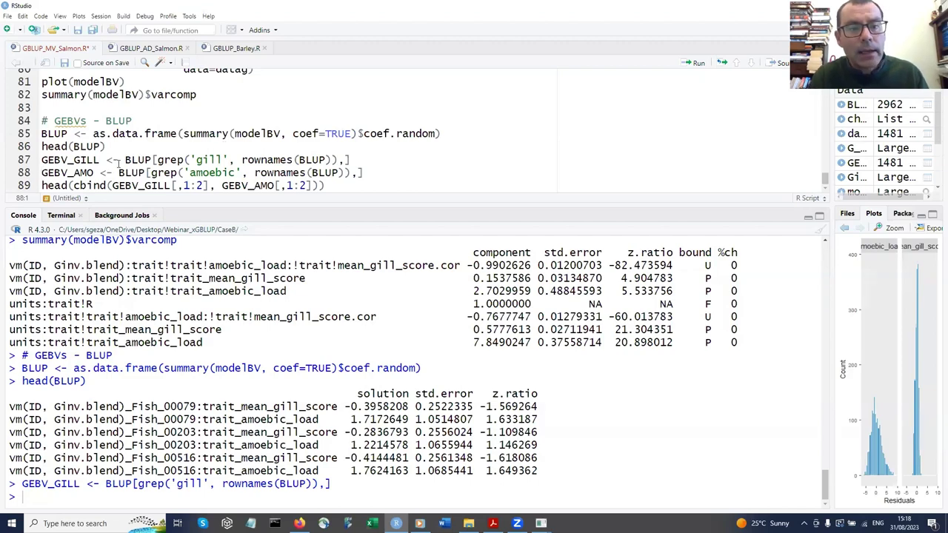
key(ctrl+Return)
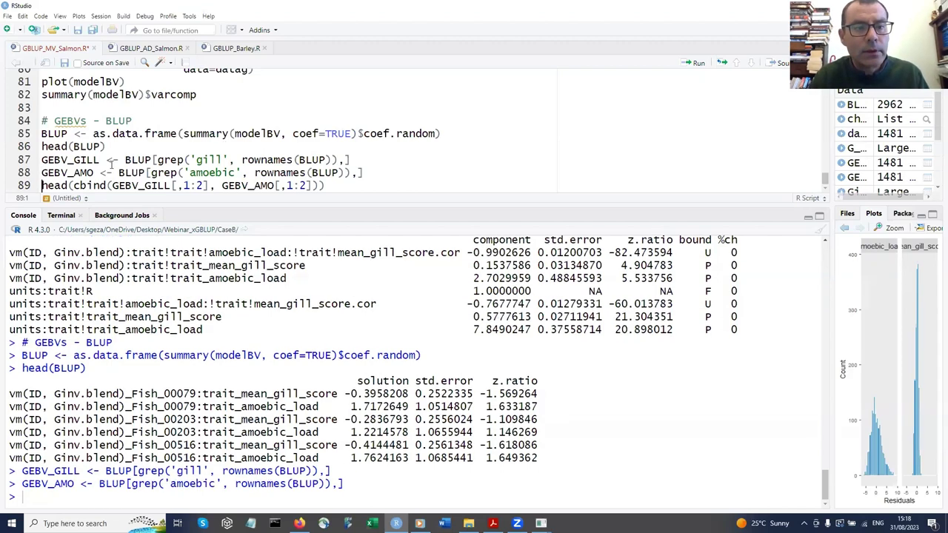
key(ctrl+Return)
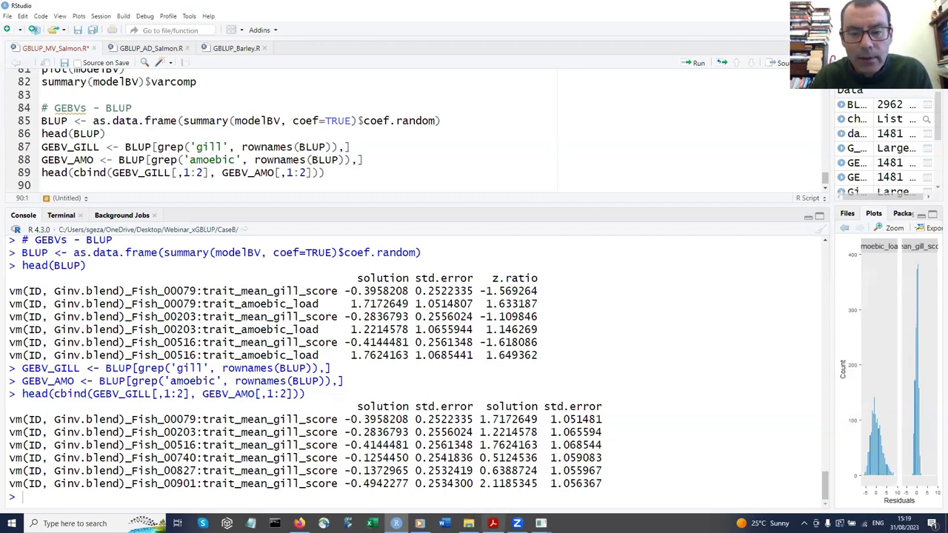
- Switch to the course presentation in Adobe Acrobat Reader to view the Additive + Dominance Analyses slide
click(493, 523)
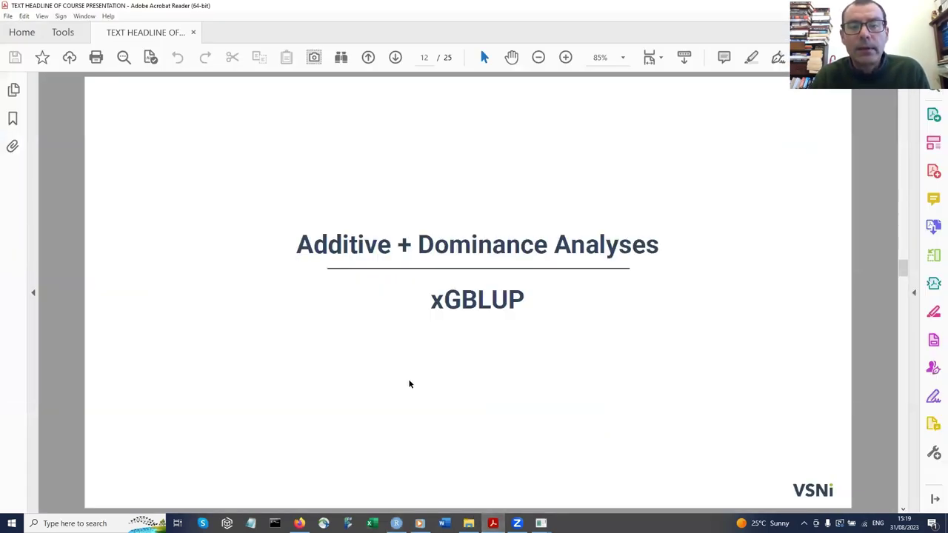
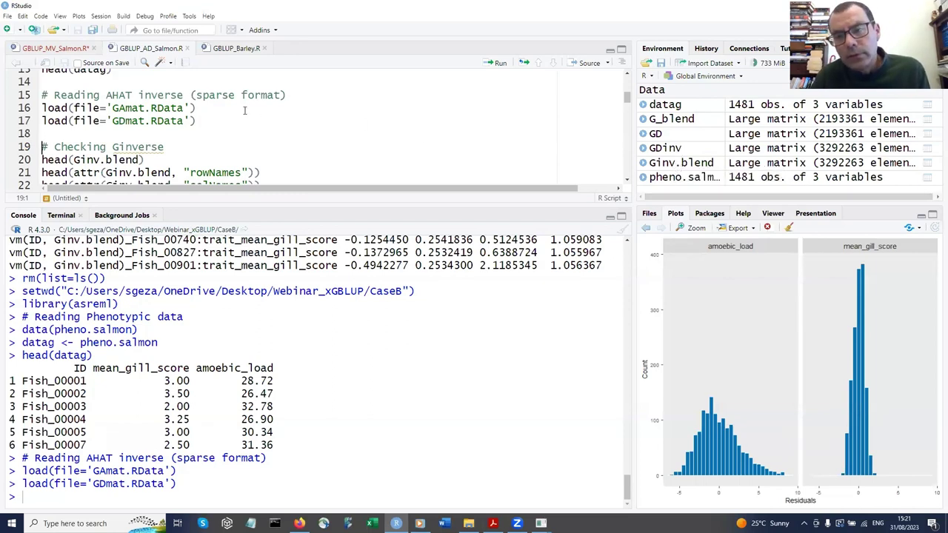
- Run the Ginv.blend checks in GBLUP_AD_Salmon.R: preview the matrix, its rowNames and colNames, and its INVERSE attribute
scroll(244, 110, down, 1)
click(196, 134)
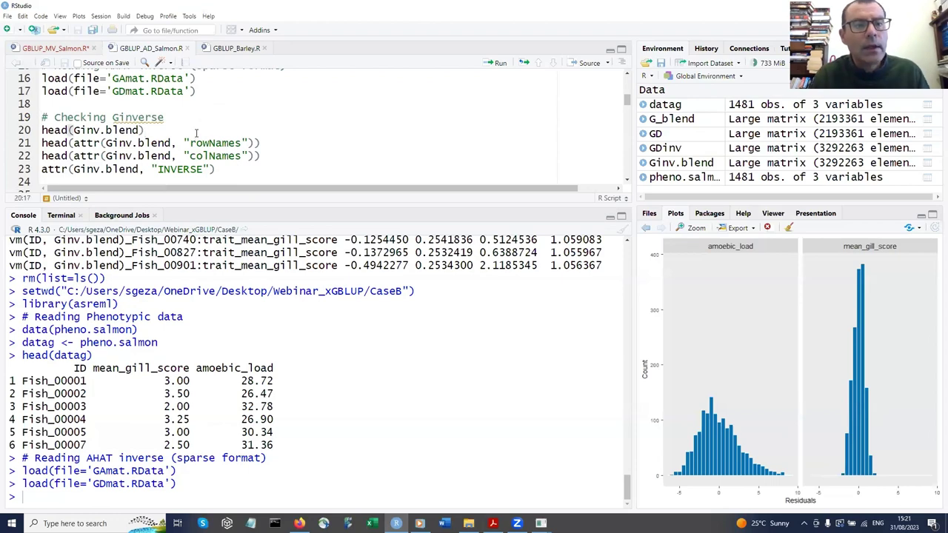
key(ctrl+Return)
key(ctrl+Return)
key(ctrl+Return)
key(ctrl+Return)
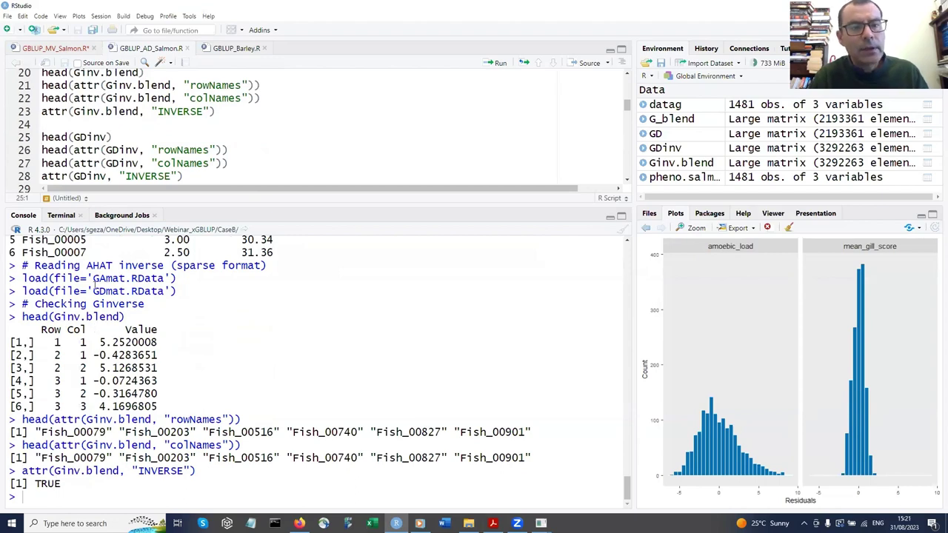
- Run the GDinv checks: preview the matrix, its rowNames and colNames, and its INVERSE attribute
key(ctrl+Return)
key(ctrl+Return)
key(ctrl+Return)
key(ctrl+Return)
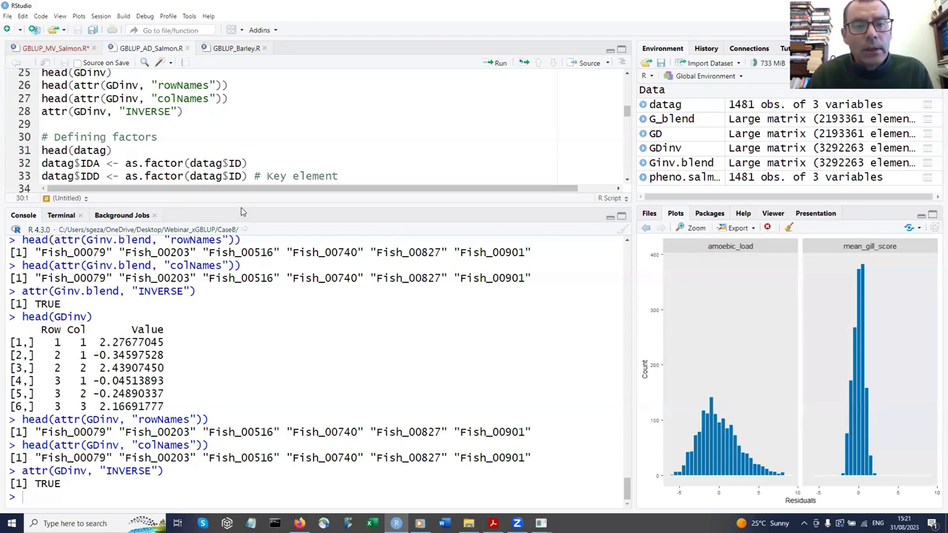
- Preview datag, define IDA and IDD as factors from its ID column, and inspect the data frame's structure
drag(242, 204, 251, 254)
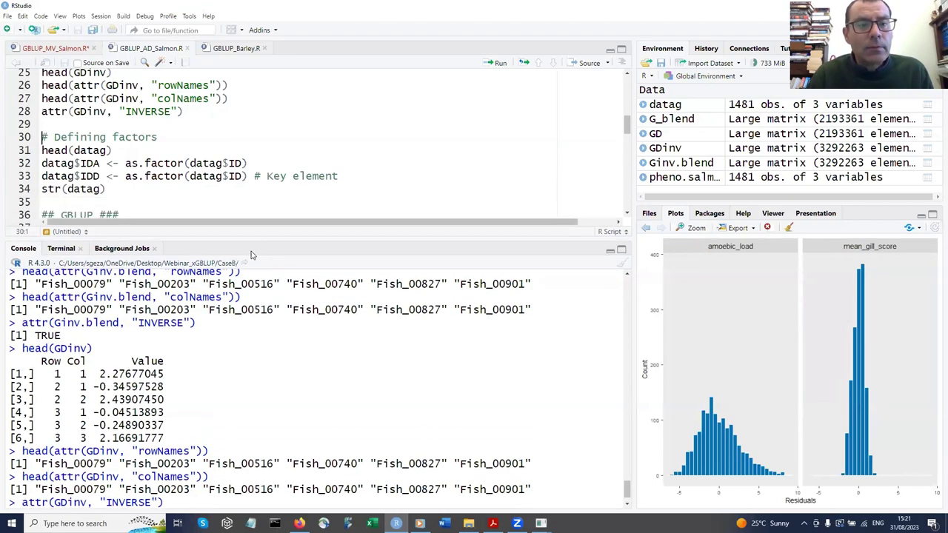
key(ctrl+Return)
key(ctrl+Return)
key(ctrl+Return)
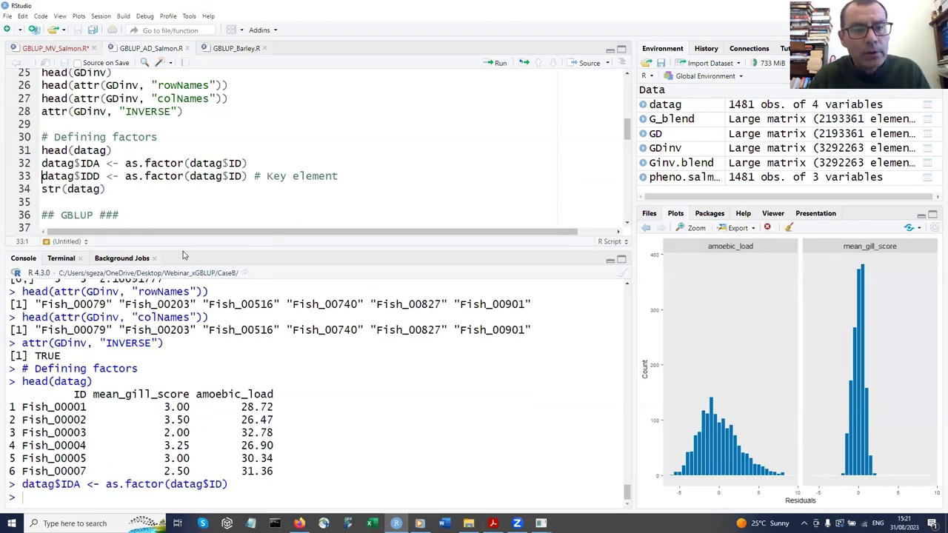
key(ctrl+Return)
key(ctrl+Return)
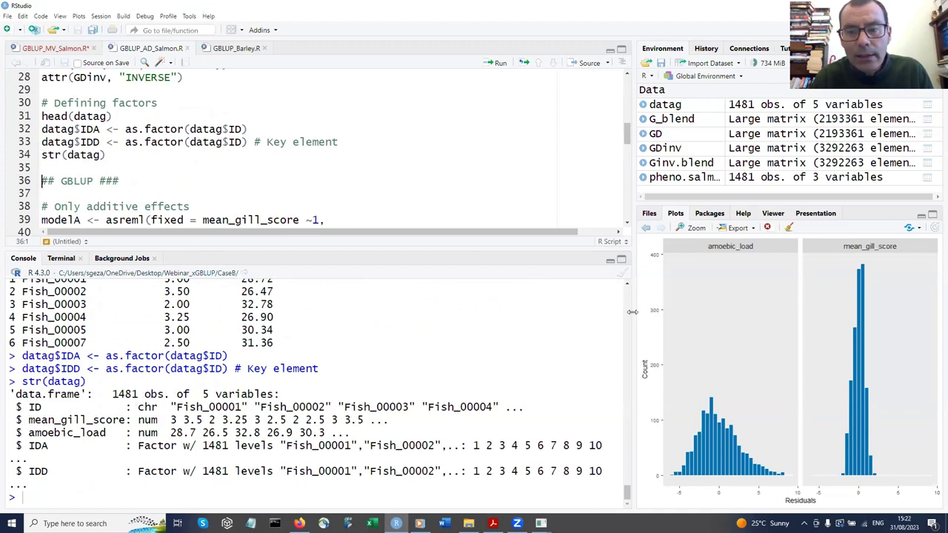
drag(632, 312, 685, 310)
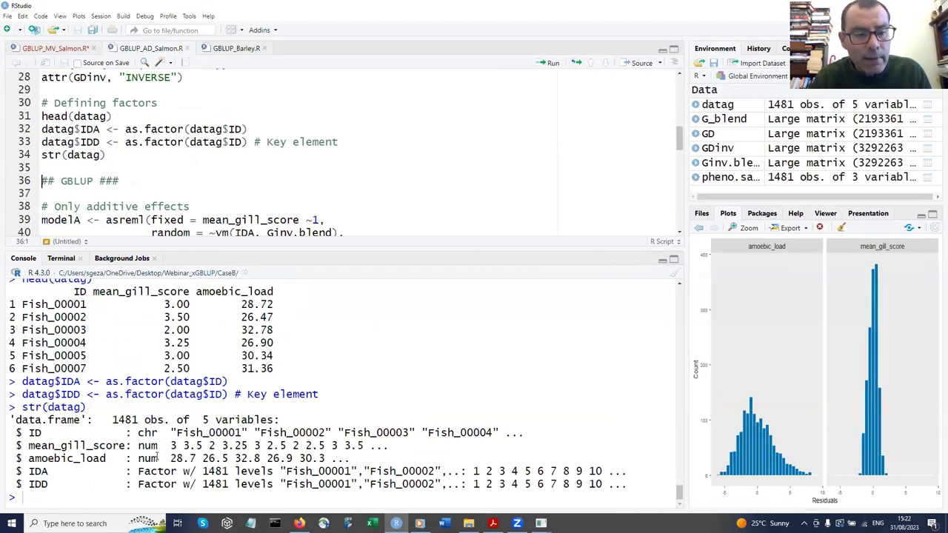
double_click(51, 474)
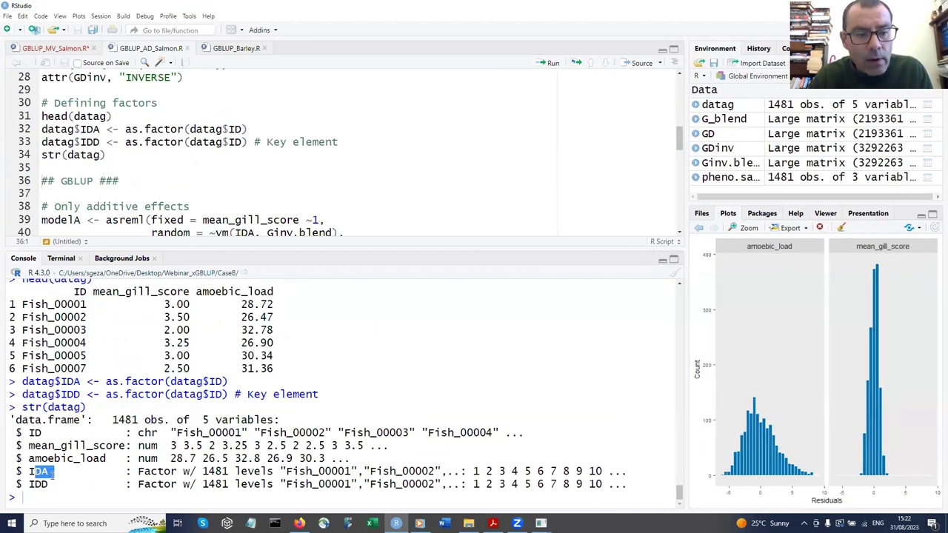
drag(52, 472, 31, 472)
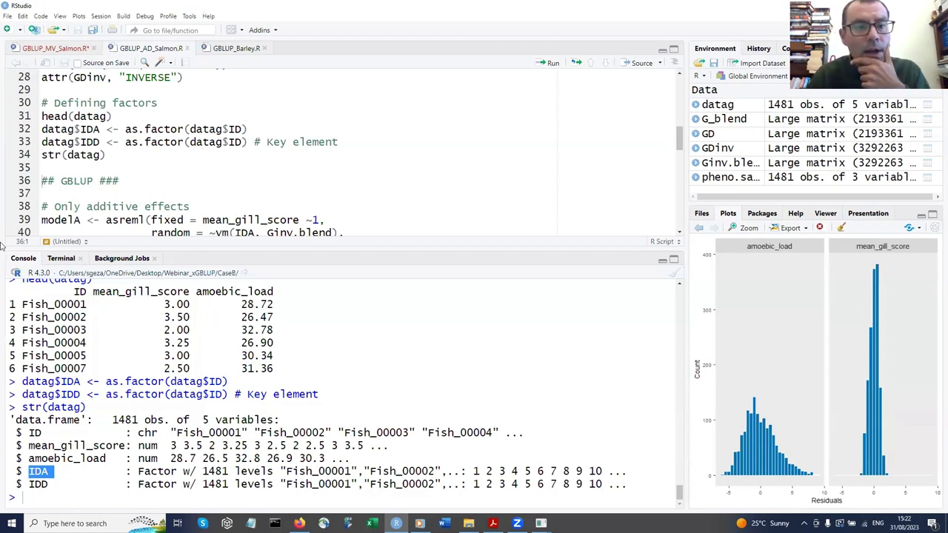
- Fit the additive-only modelA for mean_gill_score with vm(IDA, Ginv.blend) as the random term and highlight that term
scroll(124, 206, down, 1)
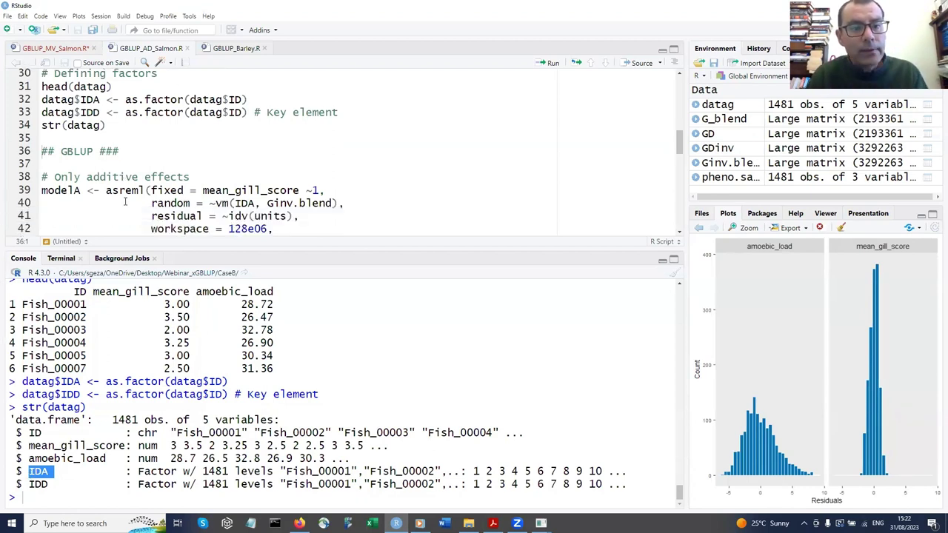
click(125, 192)
key(ctrl+Return)
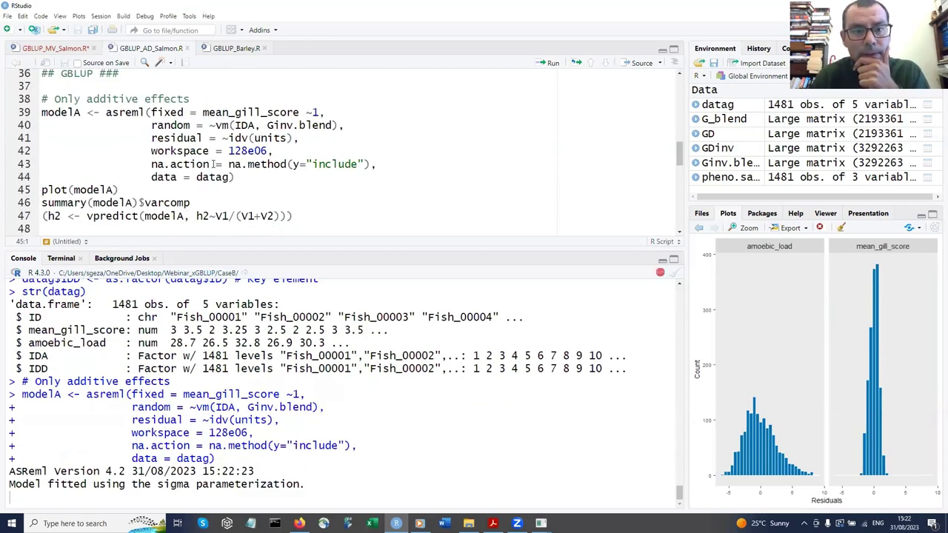
scroll(213, 164, up, 1)
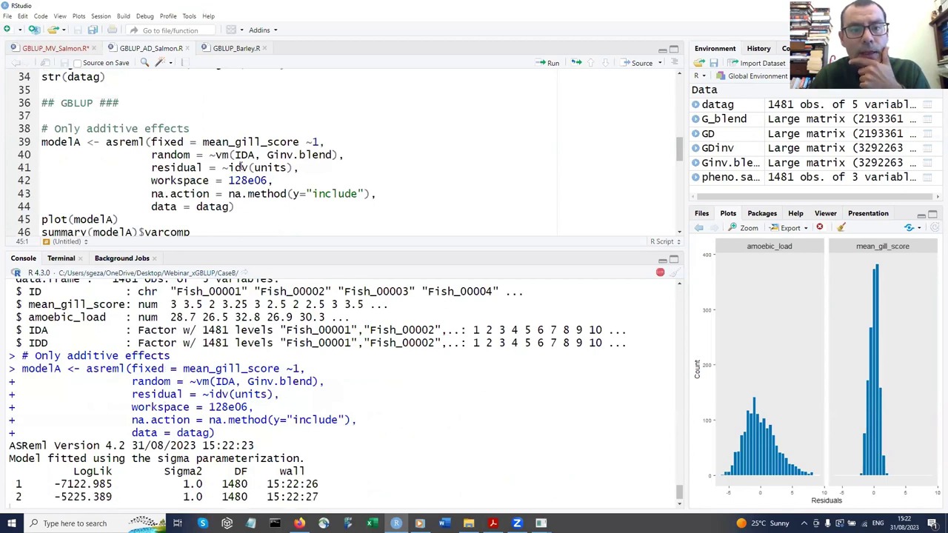
click(240, 156)
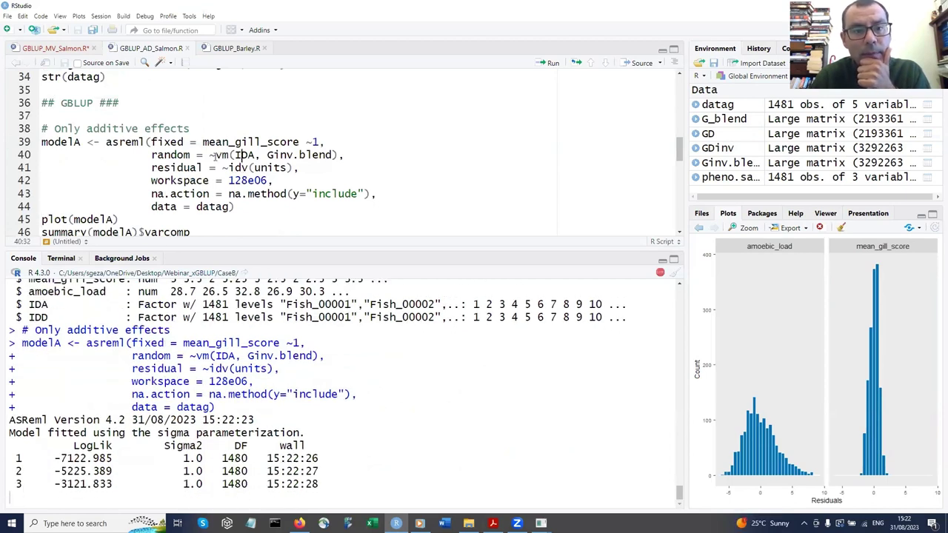
drag(213, 154, 338, 155)
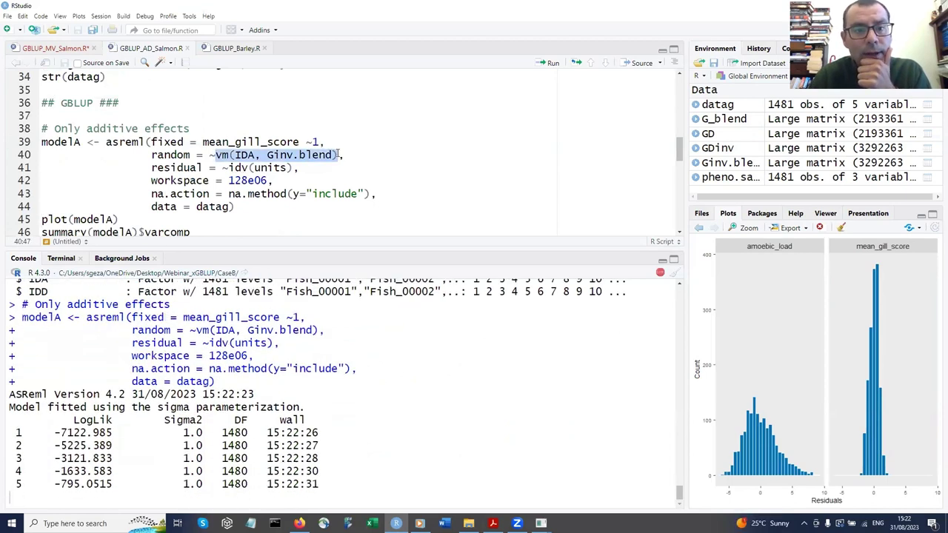
- Calculate the heritability h2 of modelA with vpredict as V1/(V1+V2)
scroll(339, 155, down, 2)
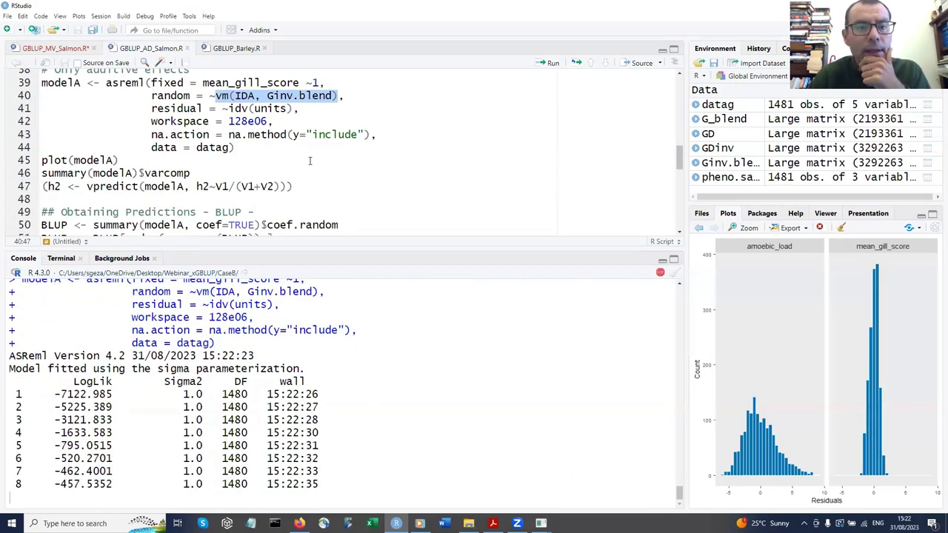
scroll(310, 161, down, 1)
scroll(310, 161, down, 1)
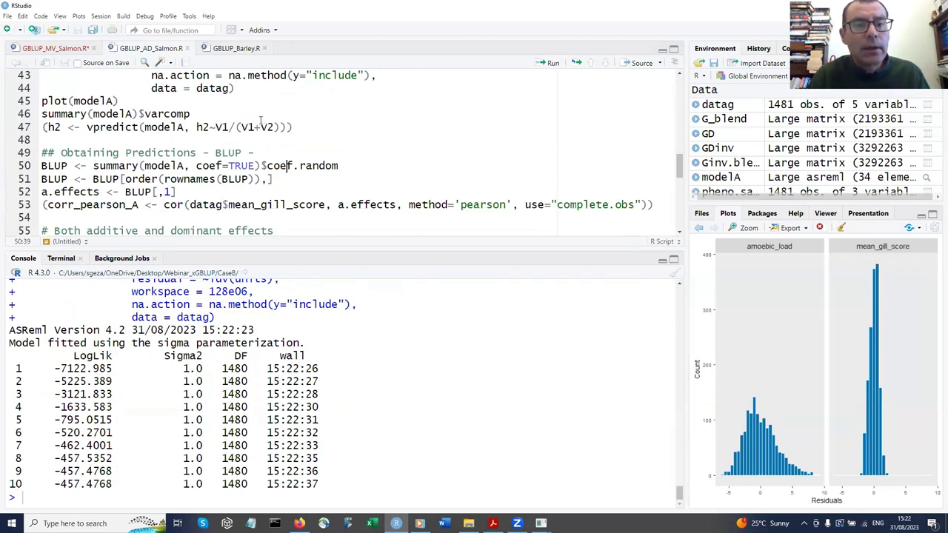
click(260, 127)
key(ctrl+Return)
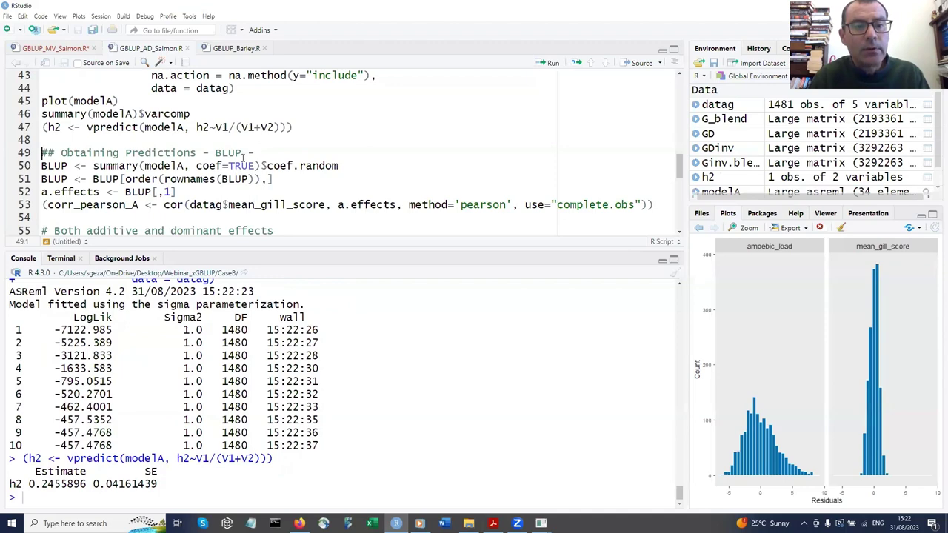
- Extract modelA's random coefficients into BLUP, sort them by row name, and compute the Pearson correlation of a.effects with mean_gill_score
click(251, 165)
key(ctrl+Return)
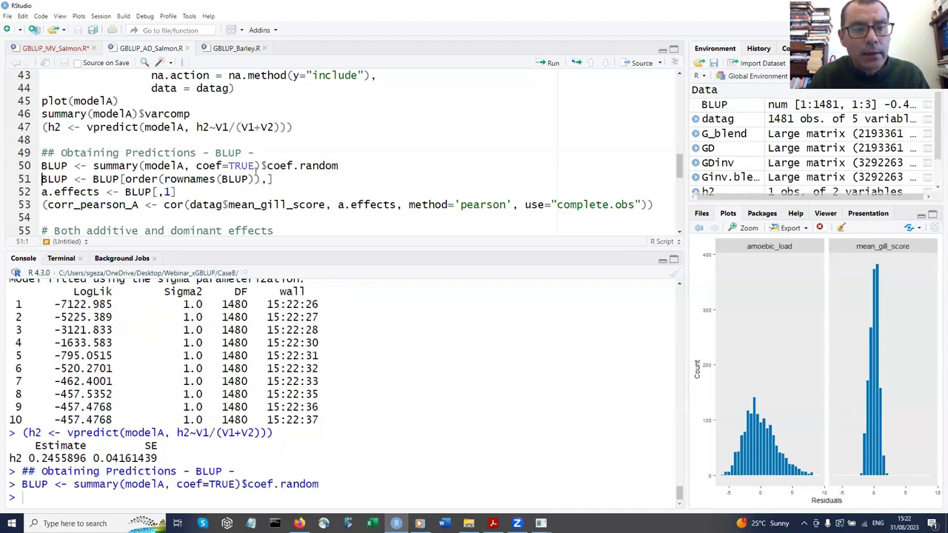
key(ctrl+Return)
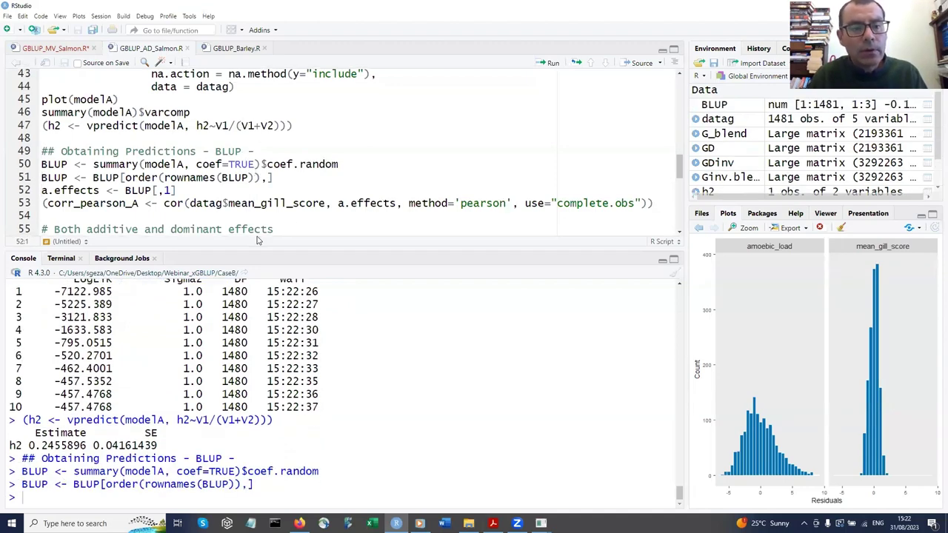
key(ctrl+Return)
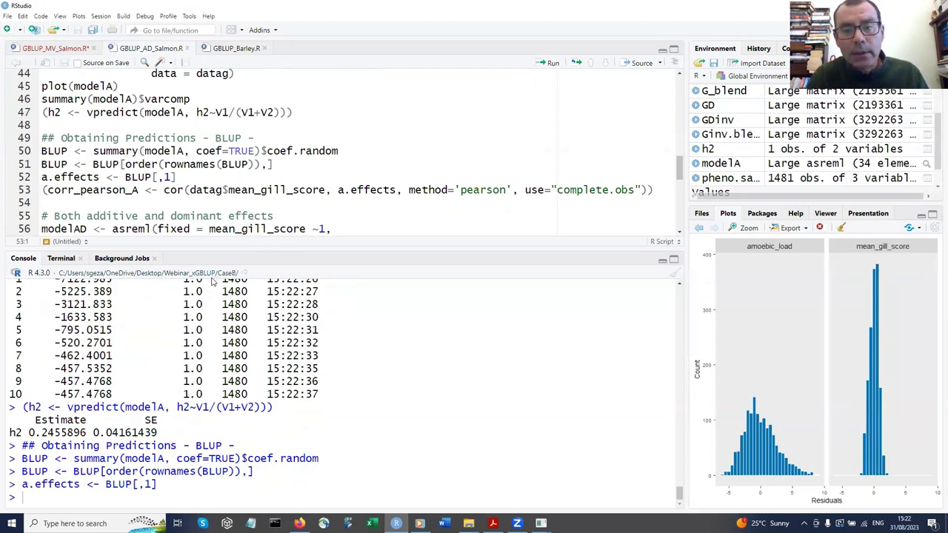
key(ctrl+Return)
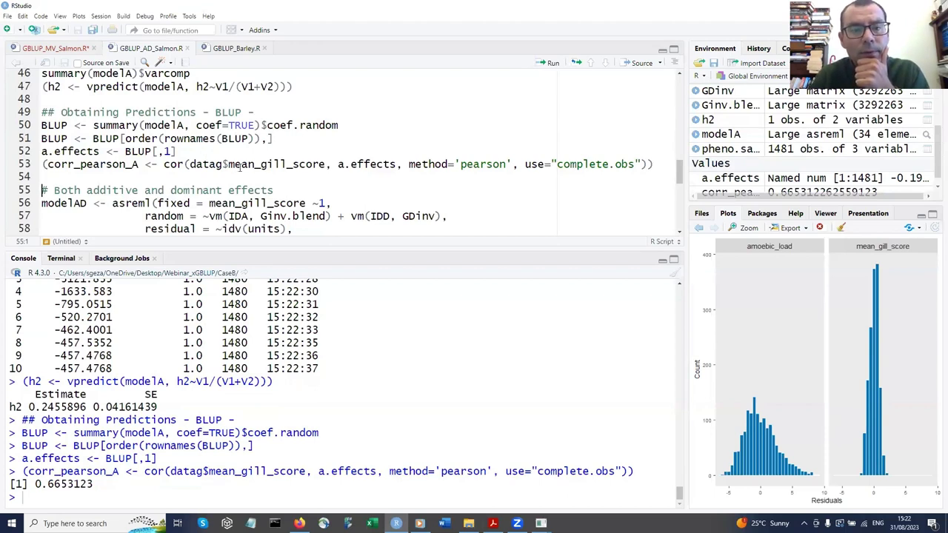
drag(345, 164, 373, 166)
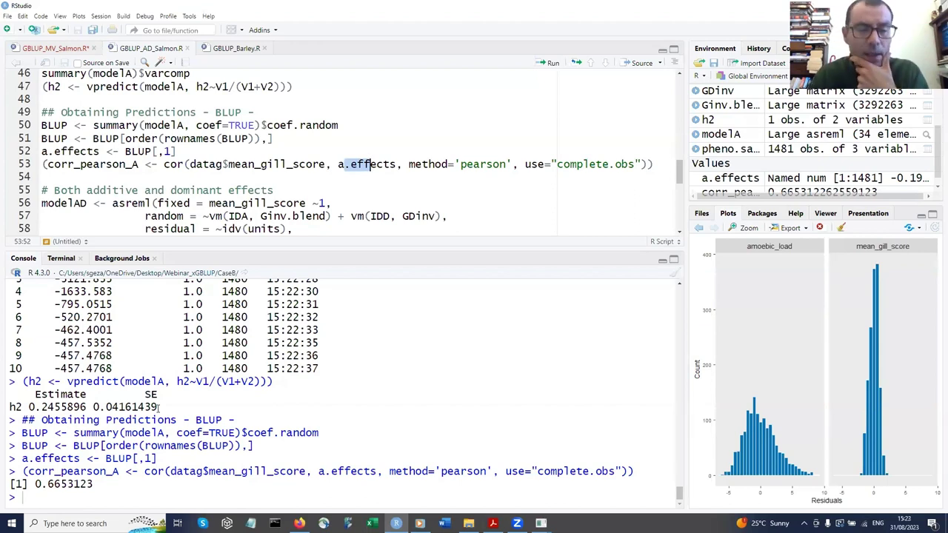
- Fit modelAD for mean_gill_score with additive vm(IDA, Ginv.blend) and dominance vm(IDD, GDinv) random effects, using a workspace of 128e06
scroll(173, 194, down, 1)
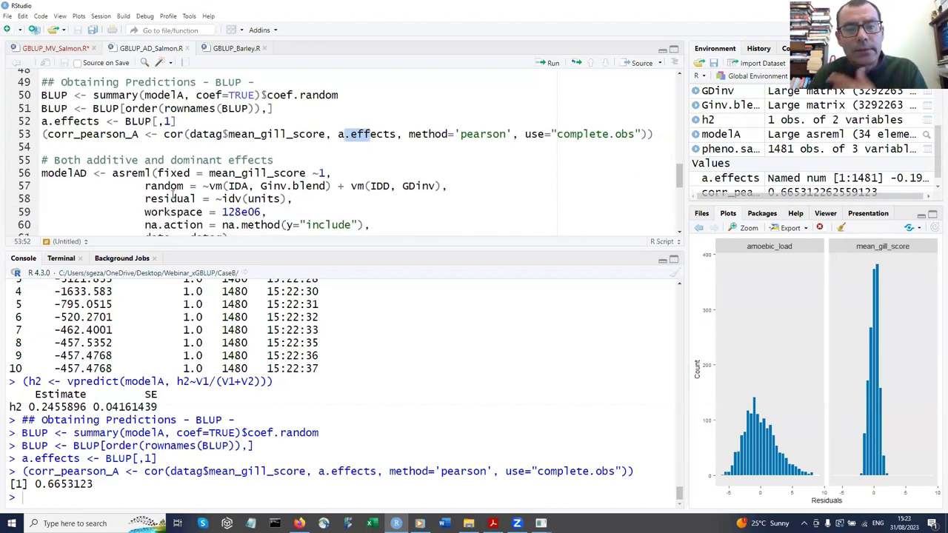
click(197, 172)
key(ctrl+Return)
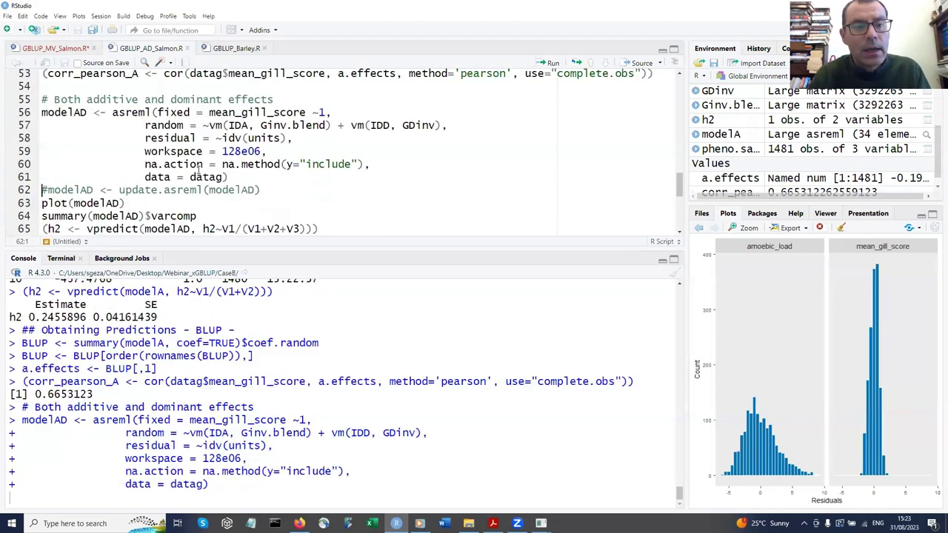
drag(74, 113, 88, 112)
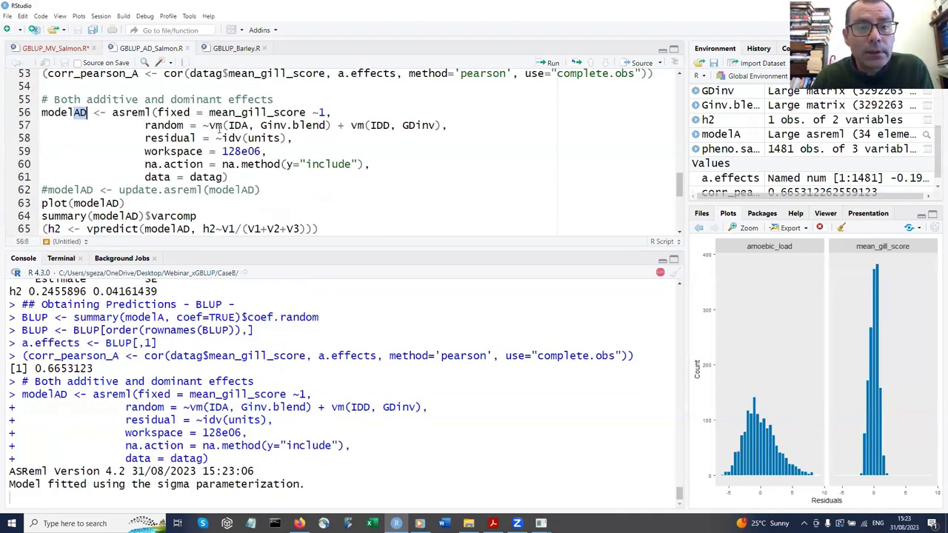
drag(348, 126, 443, 126)
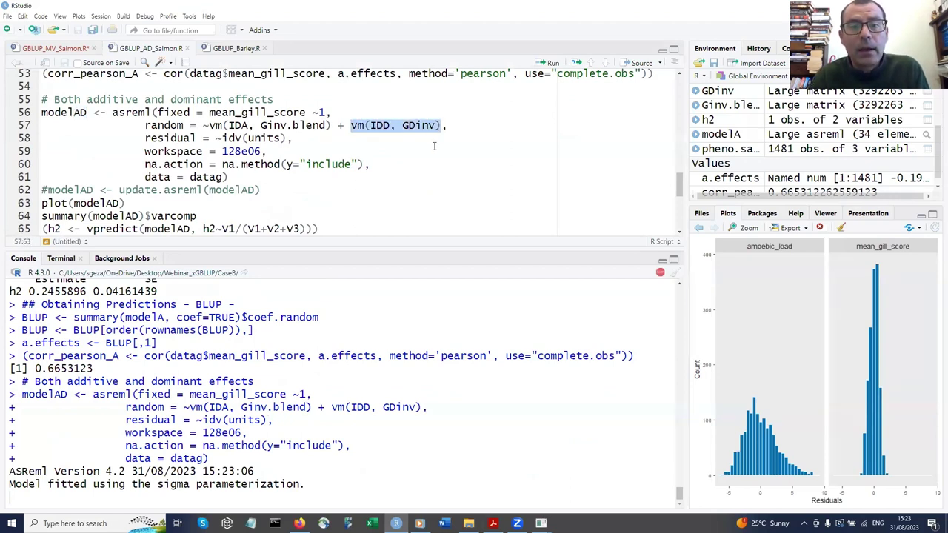
scroll(391, 171, up, 1)
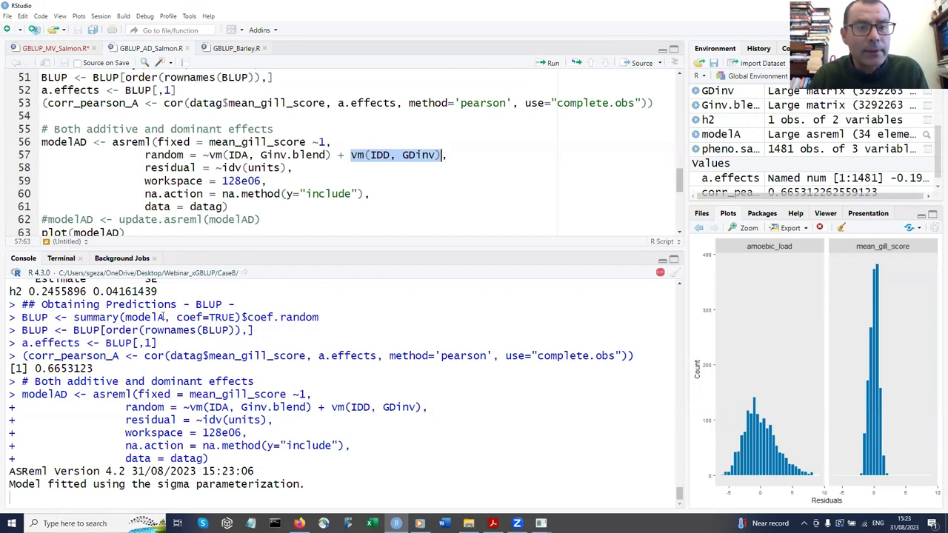
scroll(300, 193, down, 1)
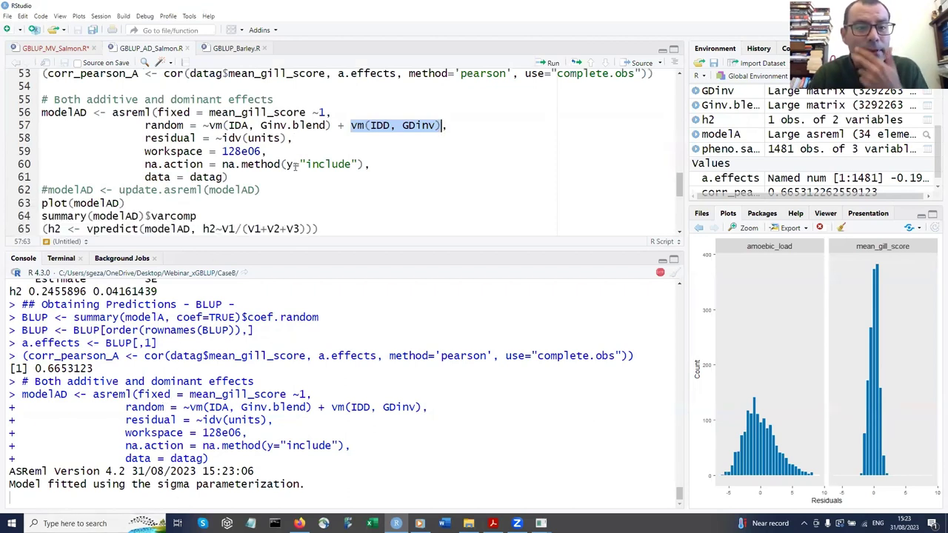
scroll(295, 167, down, 1)
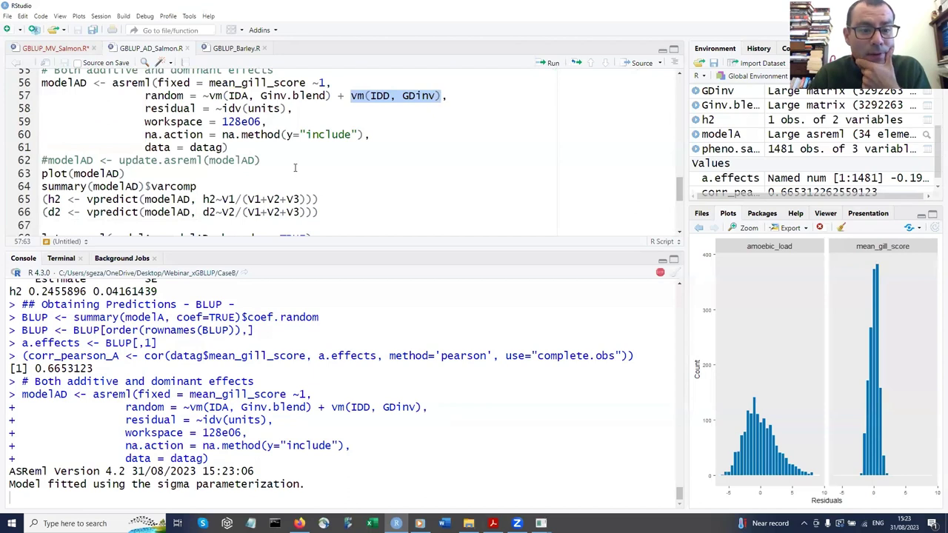
scroll(295, 168, up, 1)
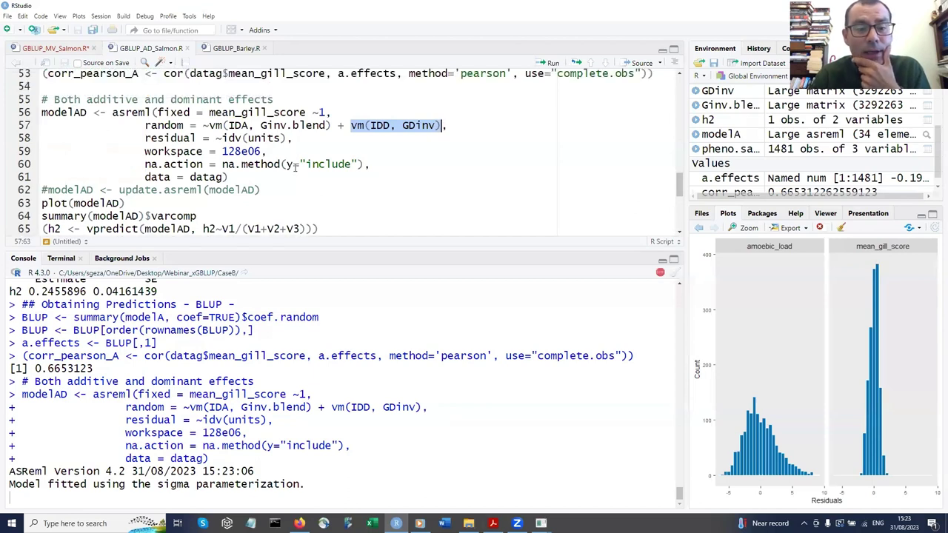
drag(222, 151, 264, 151)
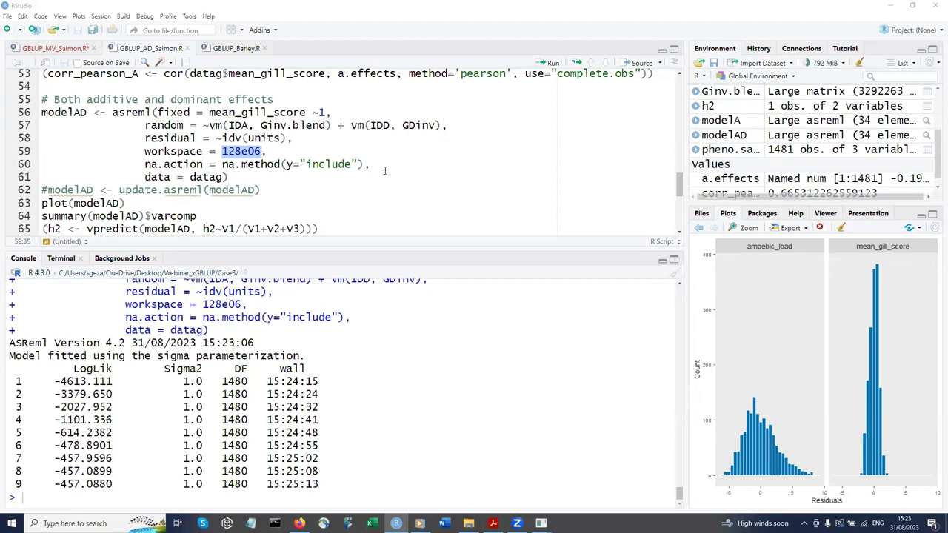
click(362, 205)
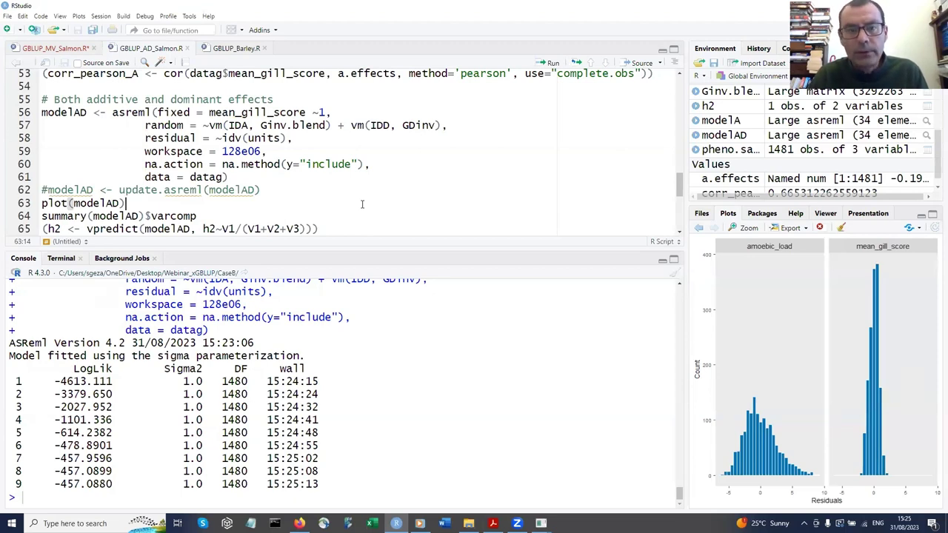
- Go back to GBLUP_MV_Salmon.R and highlight each initG starting value of the bivariate model in turn
click(54, 48)
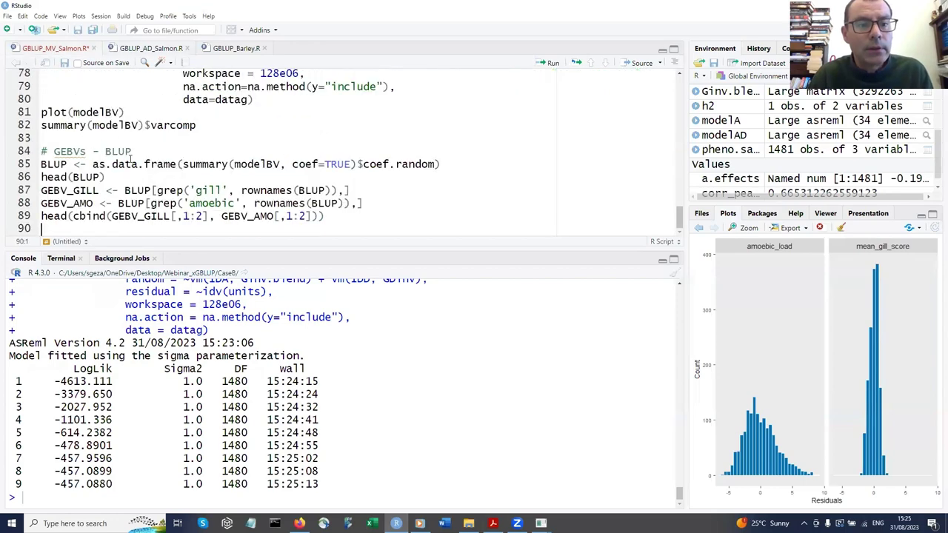
scroll(132, 159, up, 4)
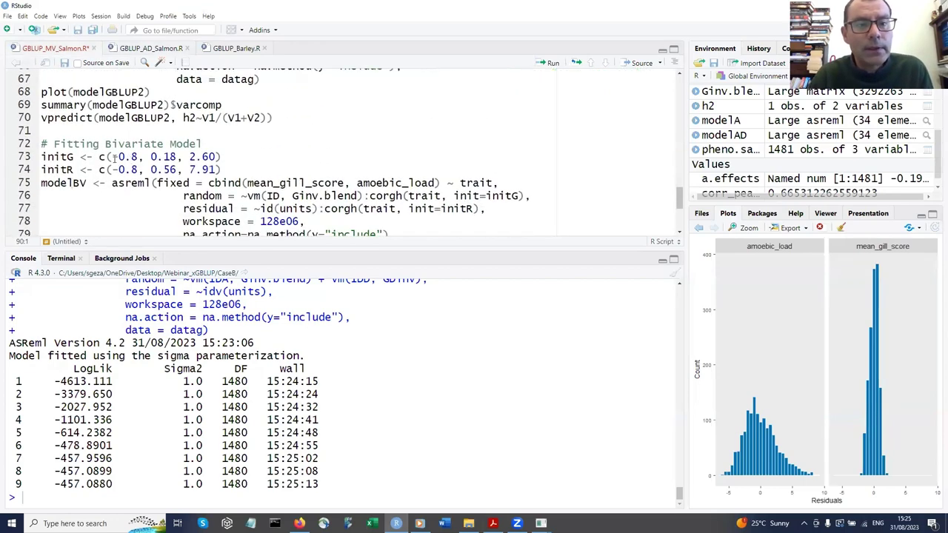
drag(113, 157, 139, 157)
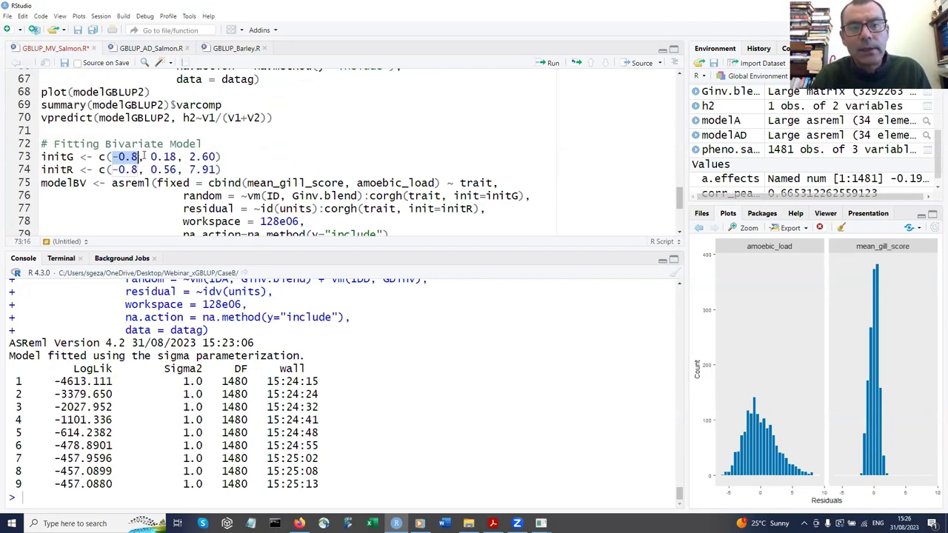
drag(150, 157, 179, 158)
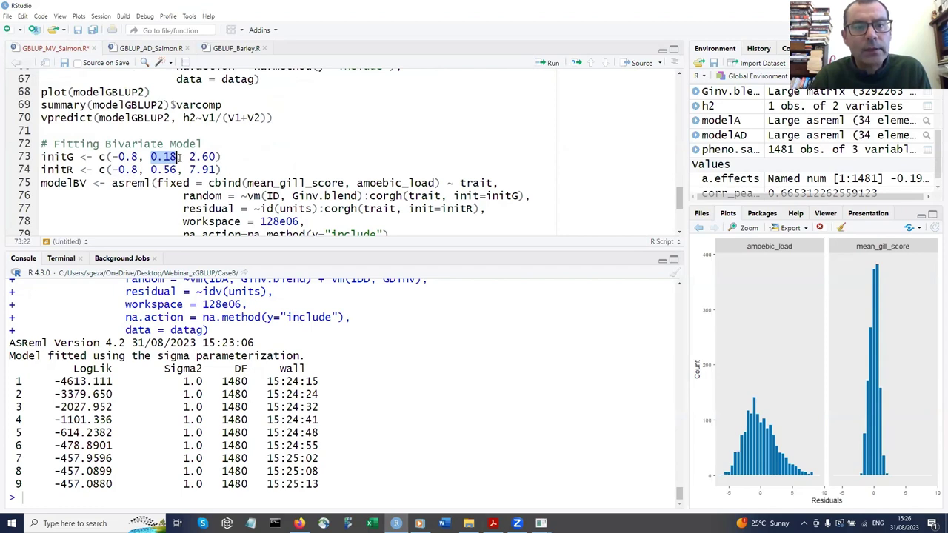
drag(189, 157, 220, 157)
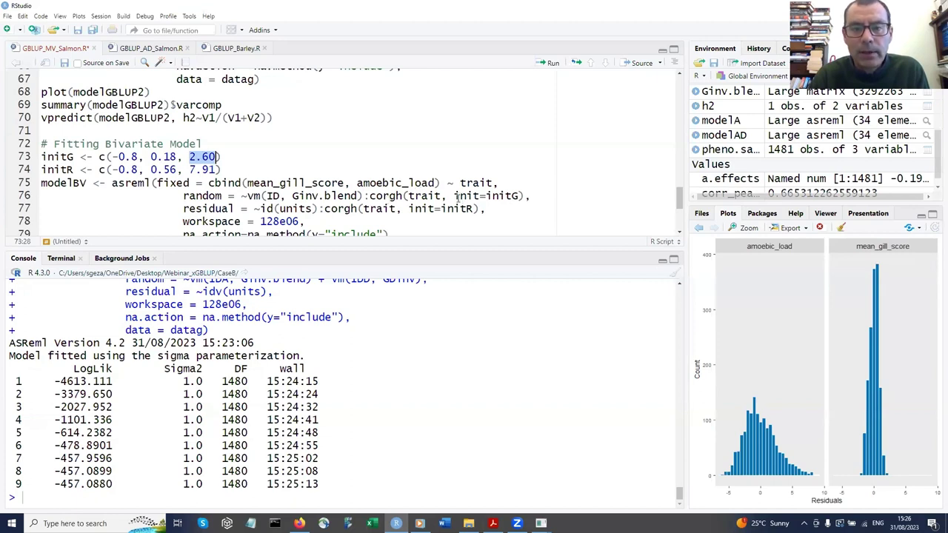
- Return to GBLUP_AD_Salmon.R, plot the residuals of modelAD and print its variance components
drag(454, 196, 521, 195)
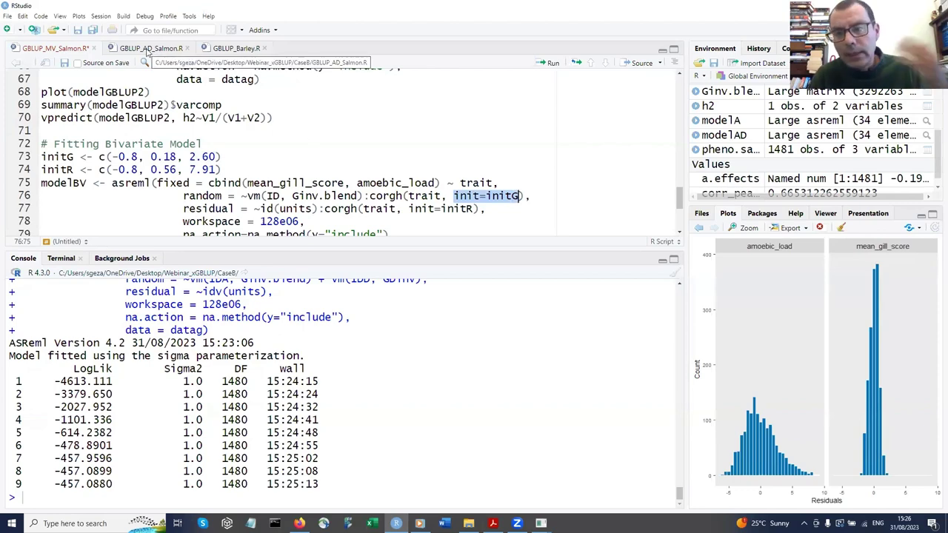
click(148, 49)
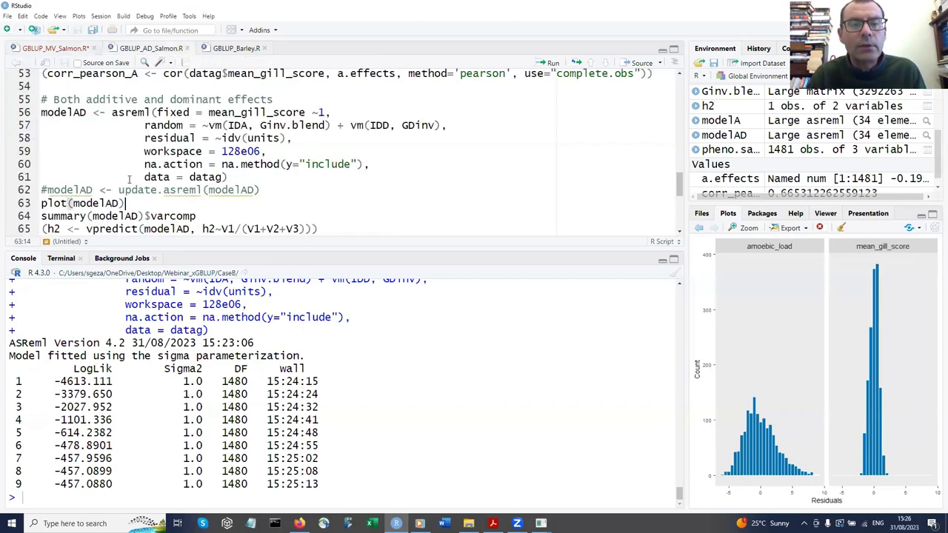
scroll(130, 180, down, 2)
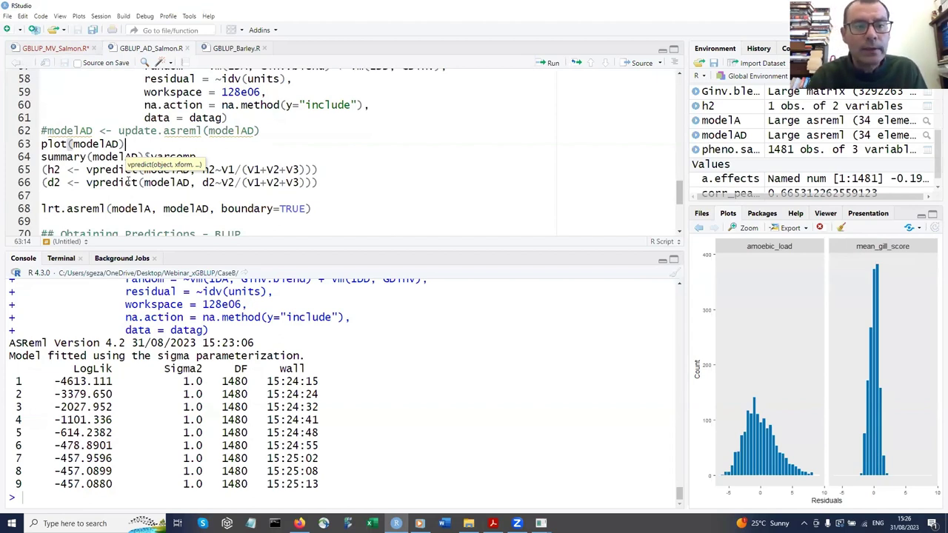
key(ctrl+Return)
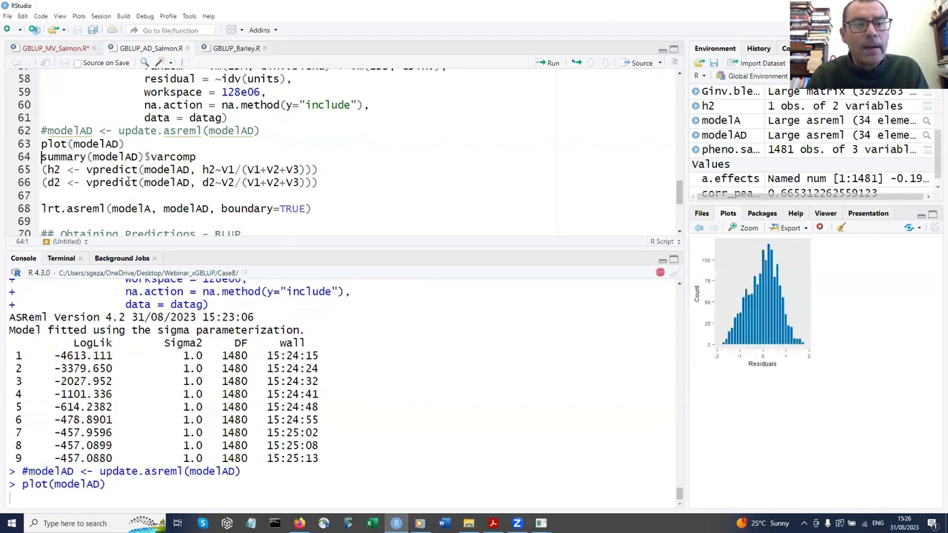
key(ctrl+Return)
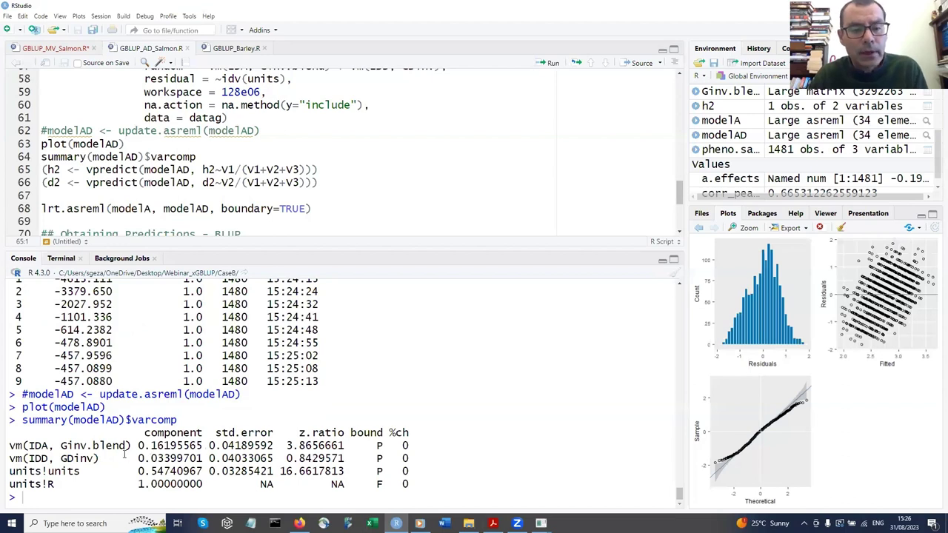
- Examine modelAD's additive and dominance variance components, and run the likelihood ratio test of modelA against modelAD with boundary=TRUE
drag(139, 446, 205, 446)
drag(138, 459, 205, 459)
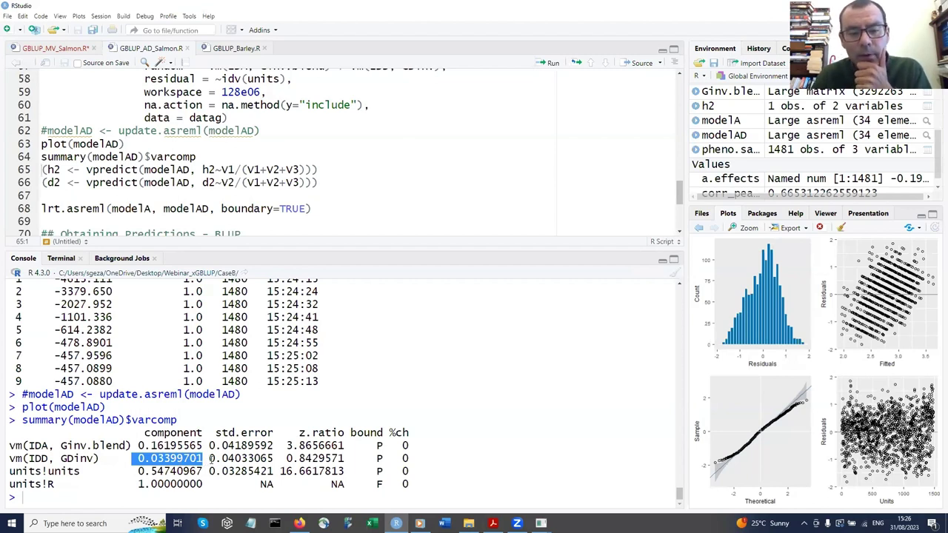
drag(209, 459, 276, 459)
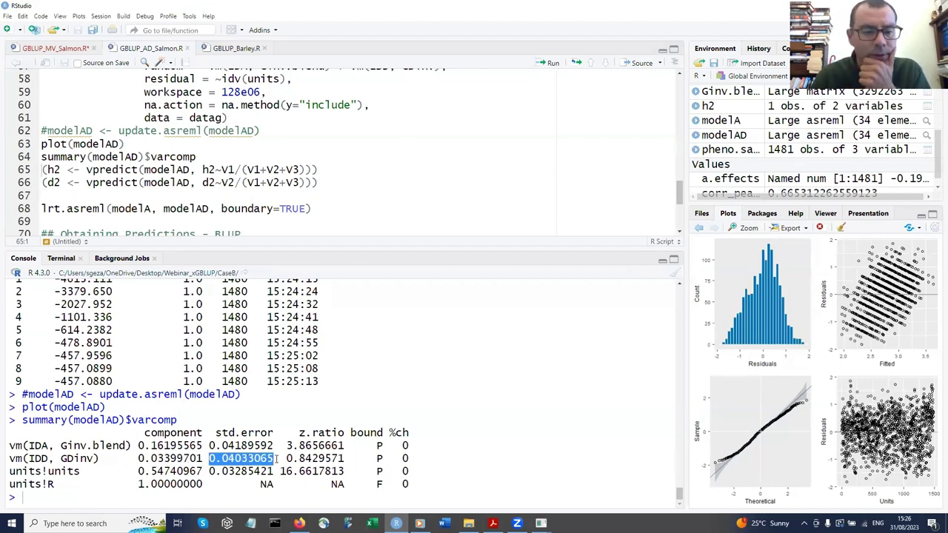
click(126, 208)
key(ctrl+Return)
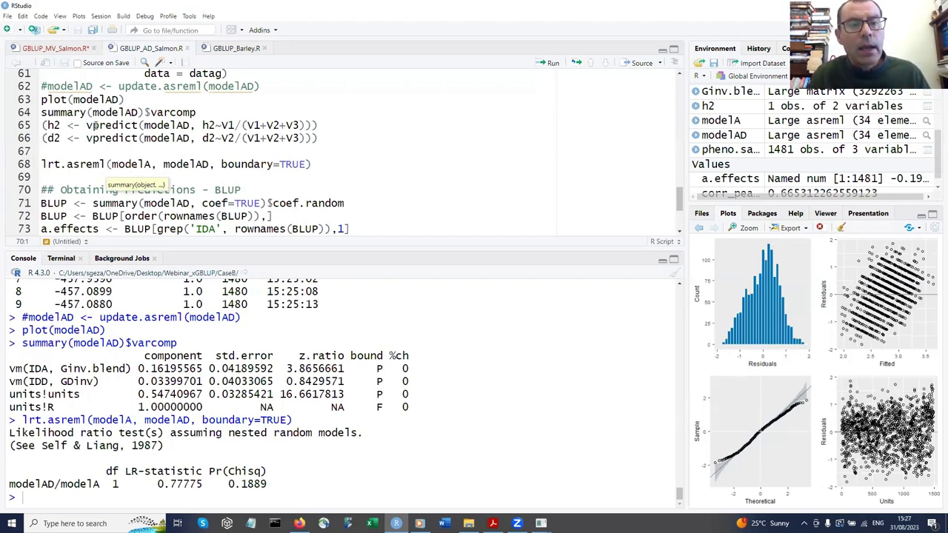
- Calculate modelAD's h2 as V1/(V1+V2+V3) and d2 as V2/(V1+V2+V3) with vpredict, and highlight the d2 estimate
click(95, 126)
key(ctrl+Return)
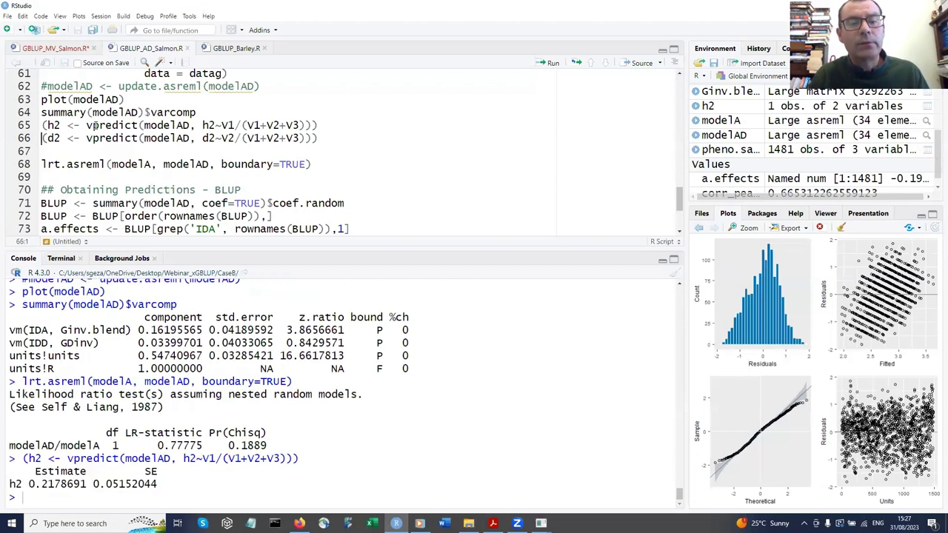
key(ctrl+Return)
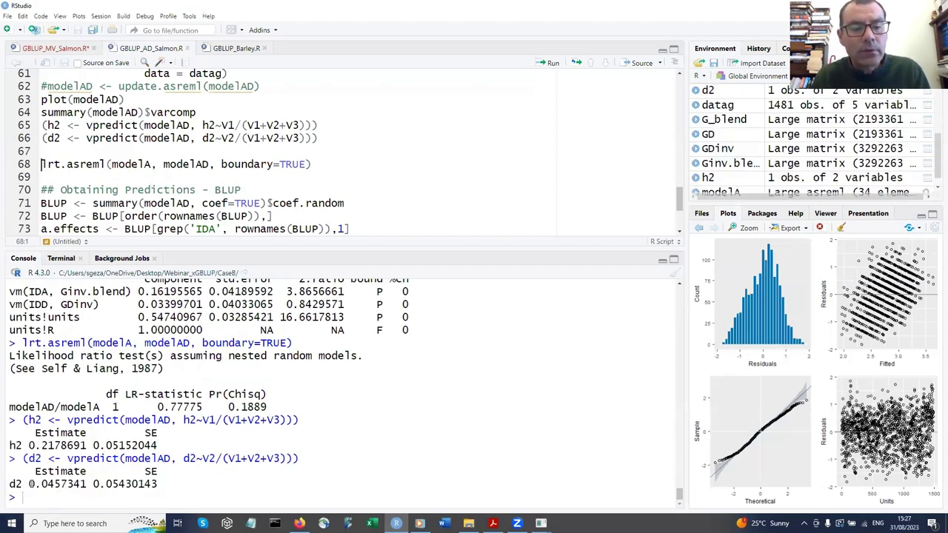
drag(28, 484, 93, 484)
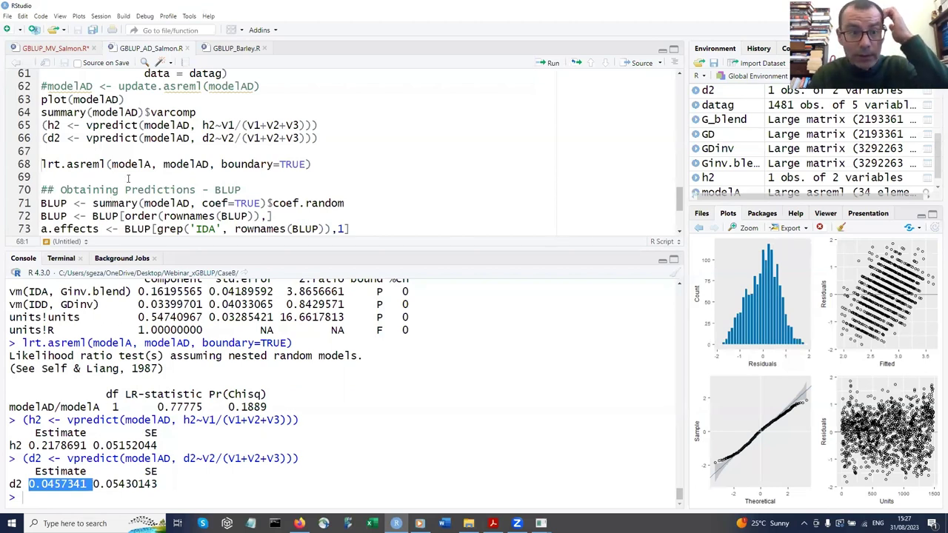
- Extract modelAD's random coefficients into BLUP sorted by row name, and derive a.effects from IDA, d.effects from IDD, and their sum g.effects
scroll(128, 179, down, 1)
scroll(131, 166, down, 1)
click(138, 145)
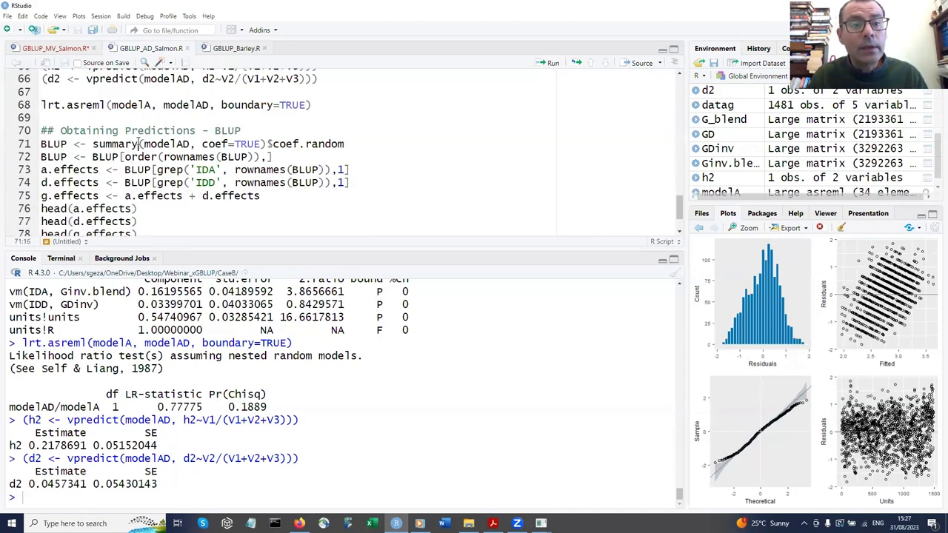
key(ctrl+Return)
key(ctrl+Return)
key(ctrl+Return)
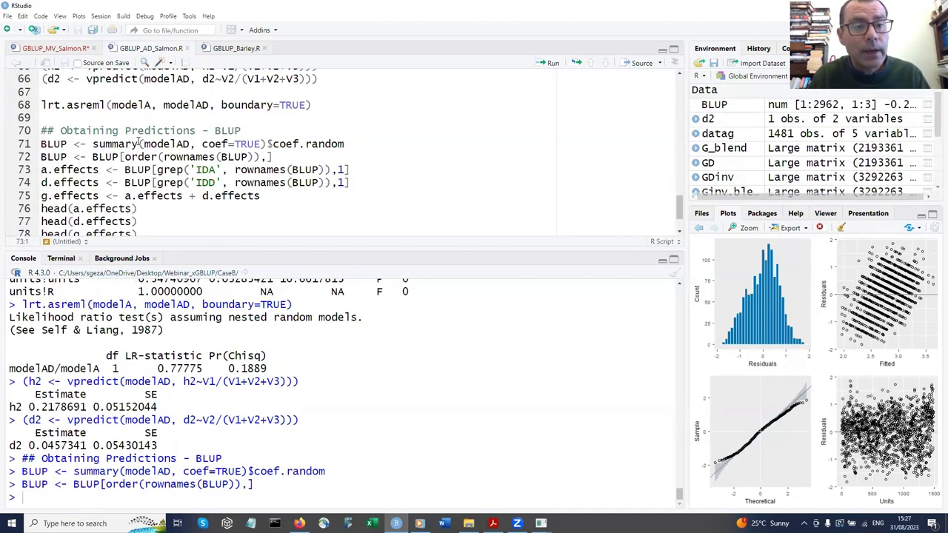
key(ctrl+Return)
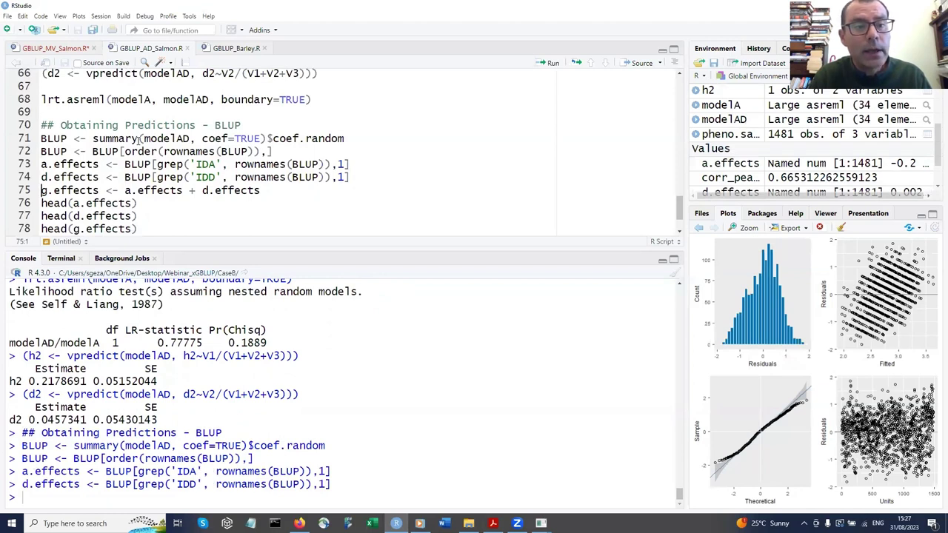
key(ctrl+Return)
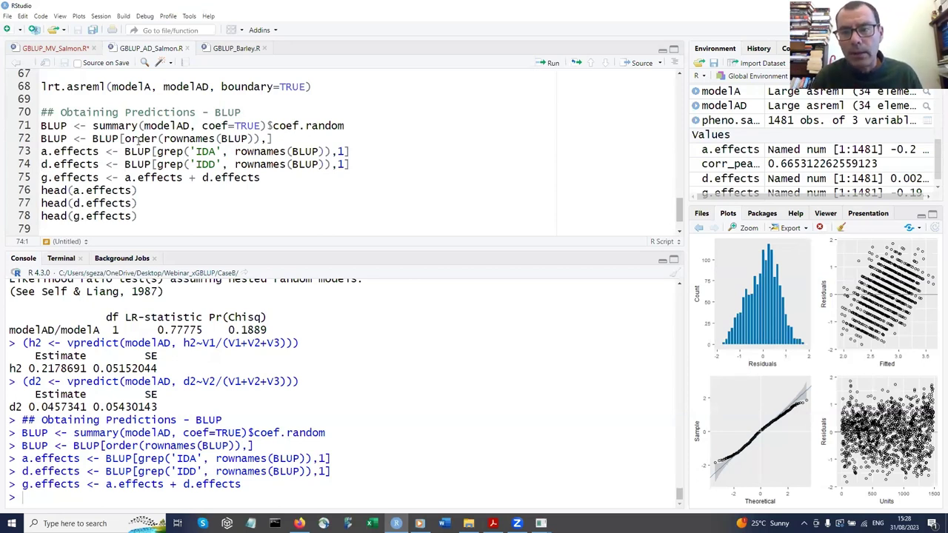
- Print the first values of a.effects, d.effects and g.effects, and highlight the dominance effect of the first fish
key(Down)
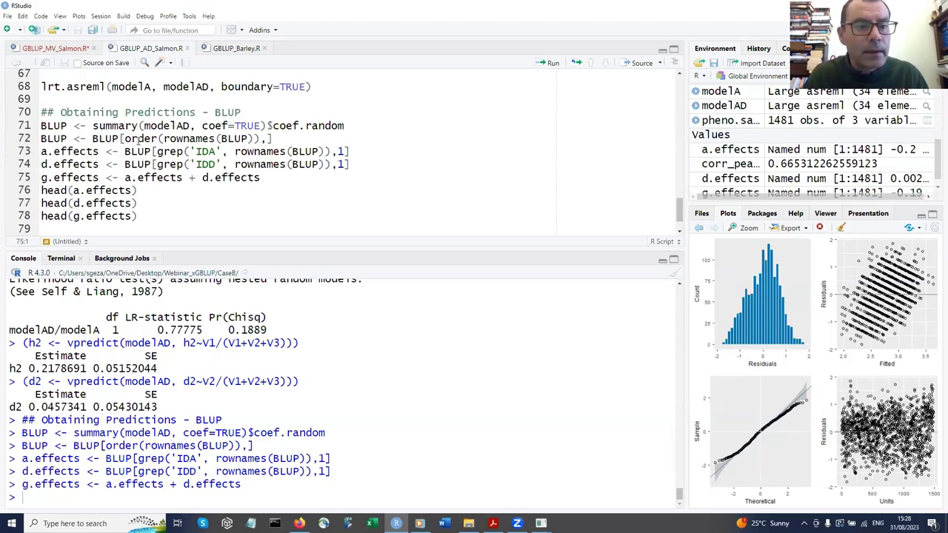
key(ctrl+Return)
key(ctrl+Return)
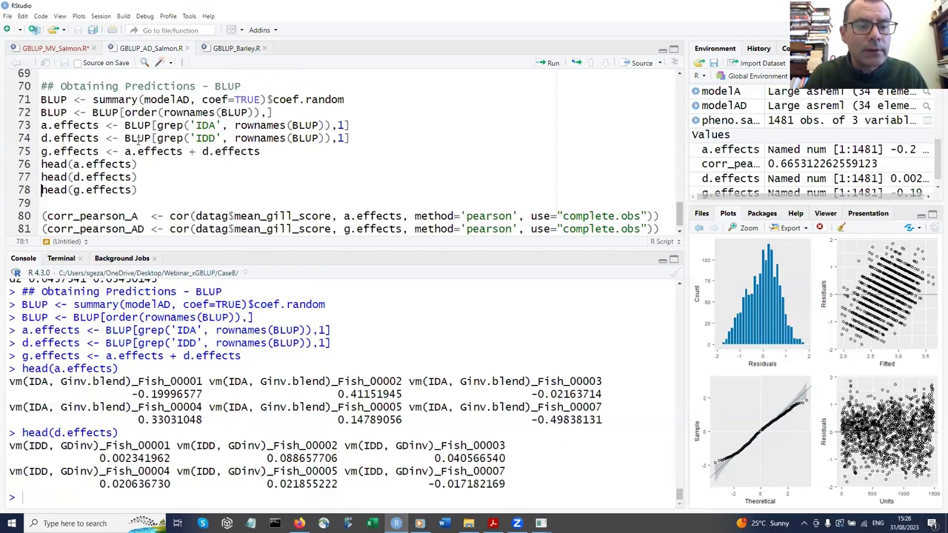
key(ctrl+Return)
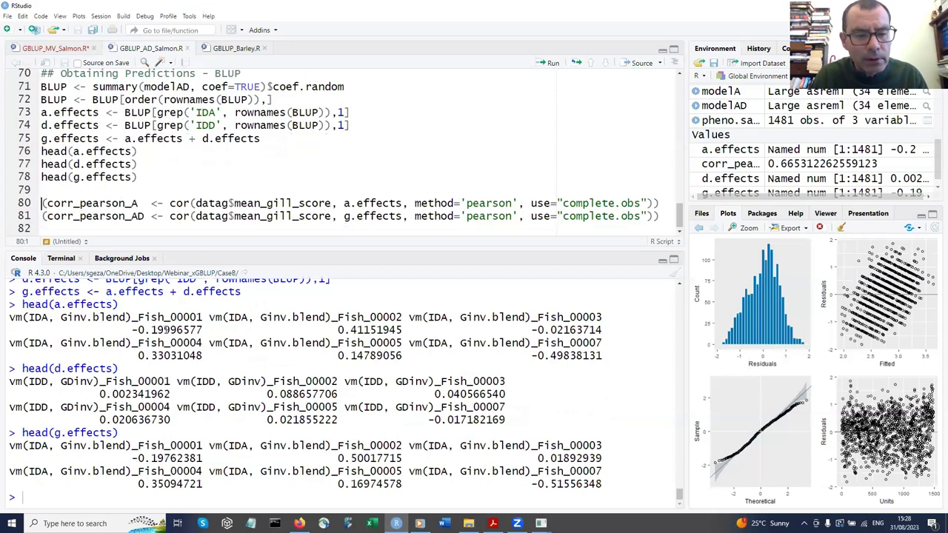
drag(93, 394, 157, 395)
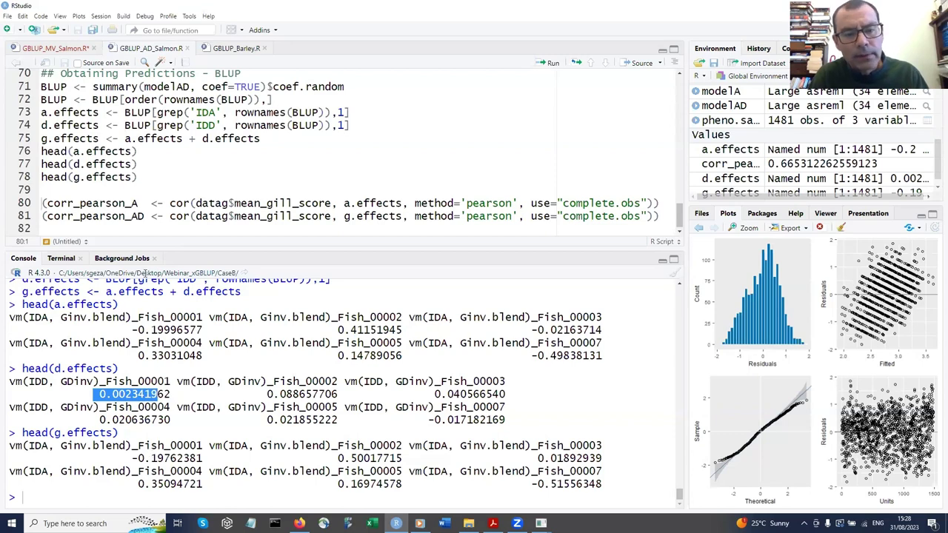
- Compute the Pearson correlations of mean_gill_score with a.effects (corr_pearson_A) and with g.effects (corr_pearson_AD), using complete observations
click(134, 203)
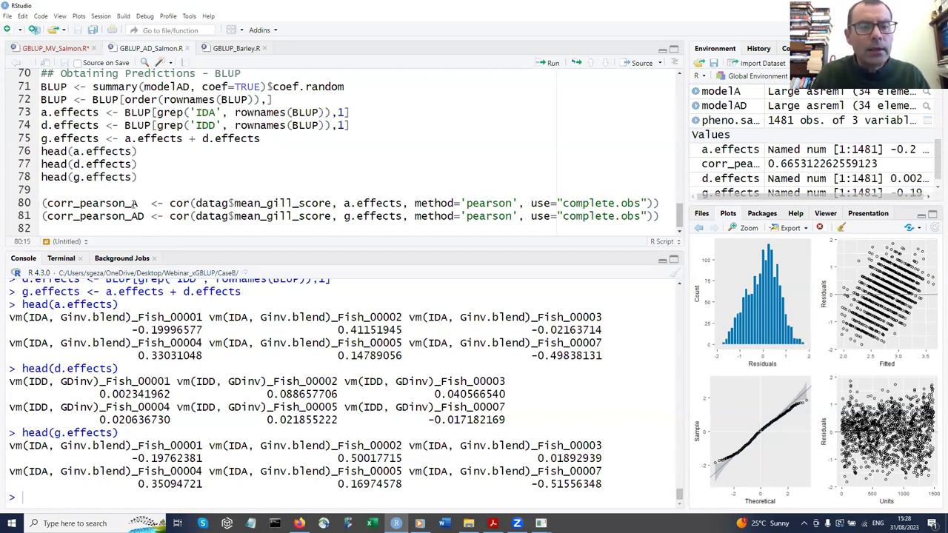
key(ctrl+Return)
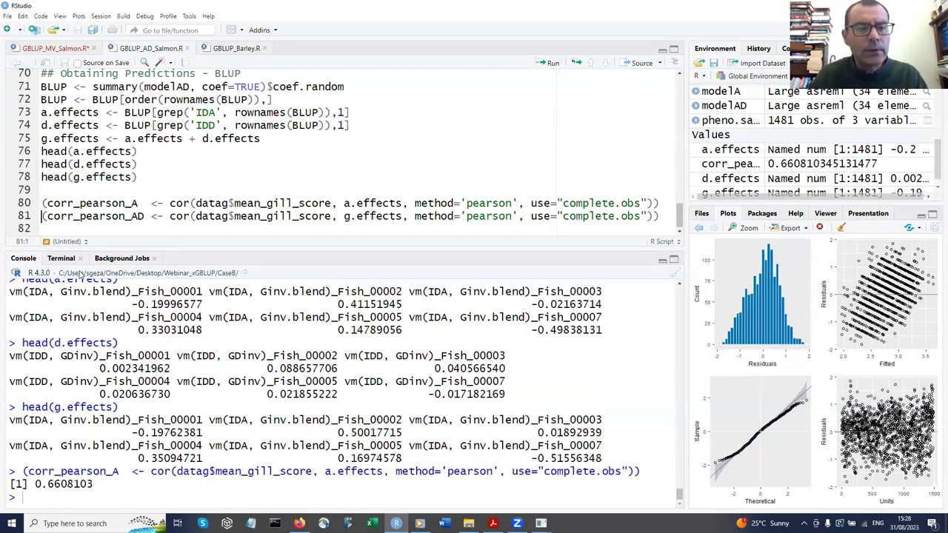
key(ctrl+Return)
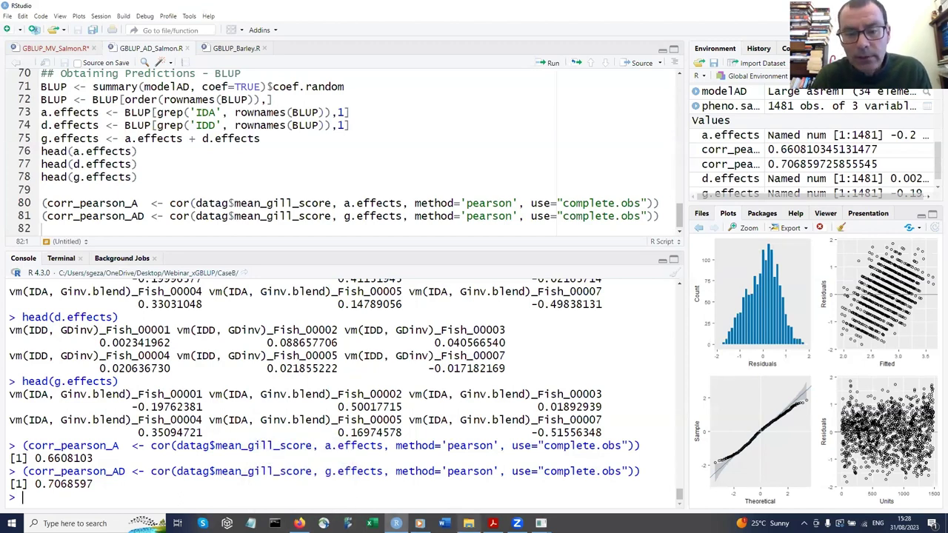
- Switch to the course presentation in Adobe Acrobat Reader
mouse_move(493, 523)
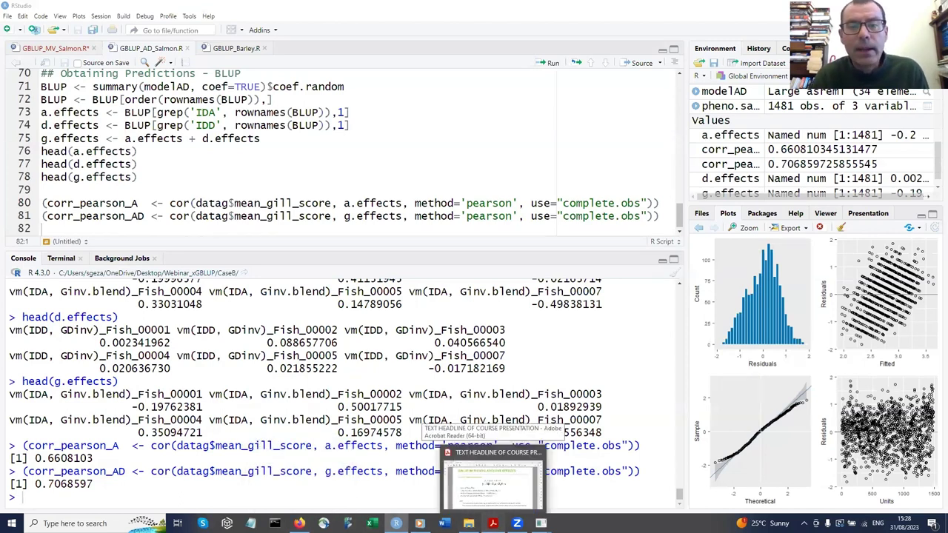
click(493, 486)
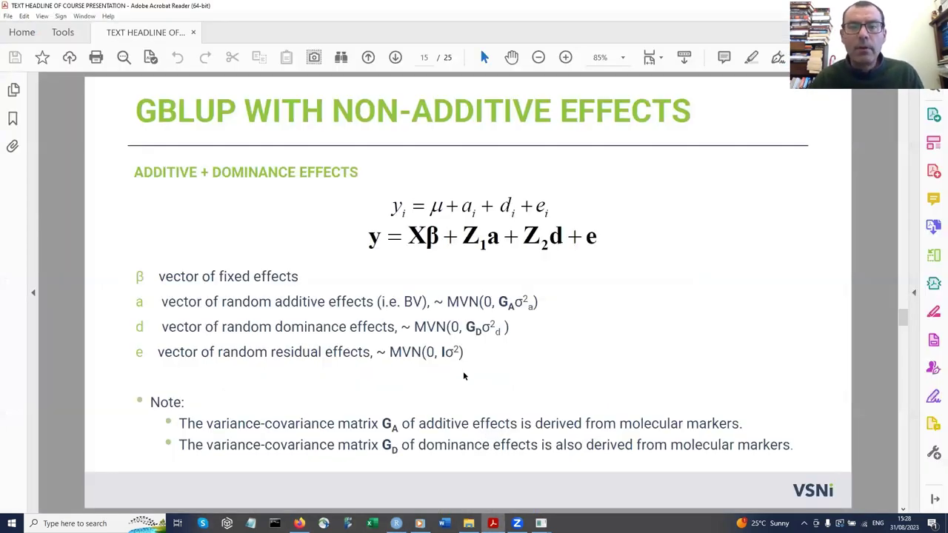
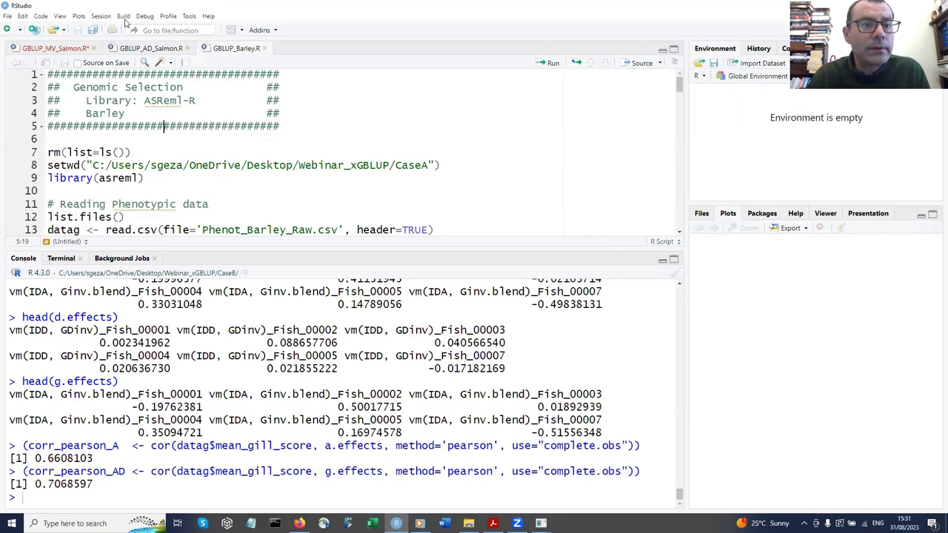
- Restart the R session, run the GBLUP_Barley.R lines that empty the workspace and set the directory to Webinar_xGBLUP/CaseA, and clear the console
click(108, 18)
click(113, 76)
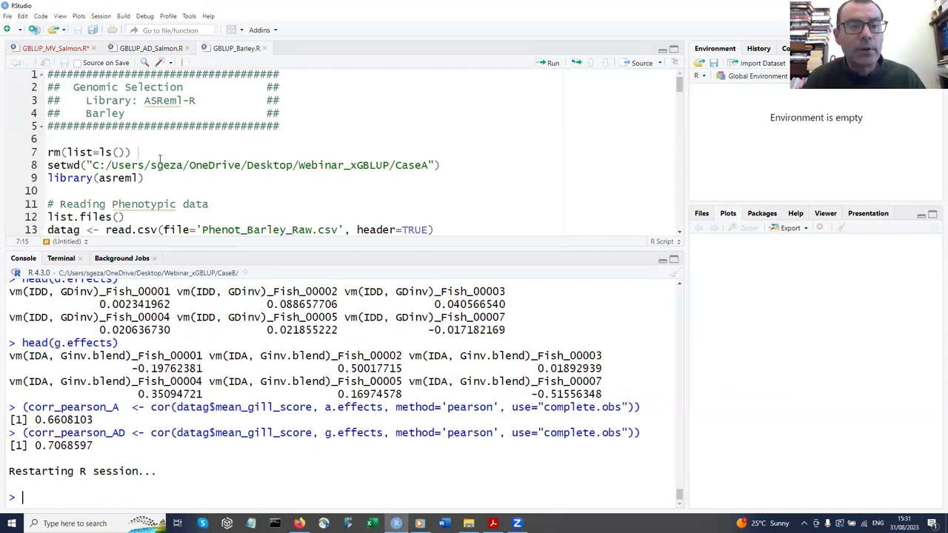
key(ctrl+Return)
key(ctrl+Return)
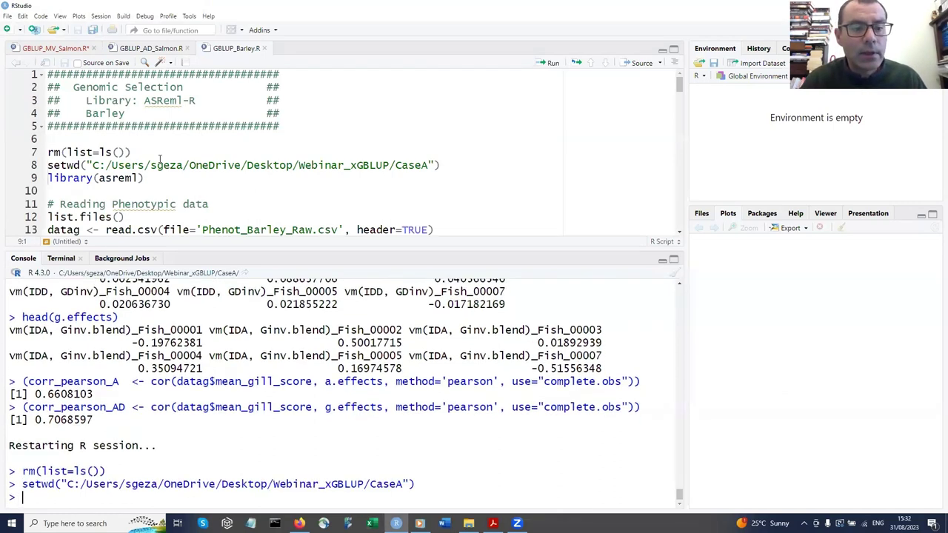
key(ctrl+l)
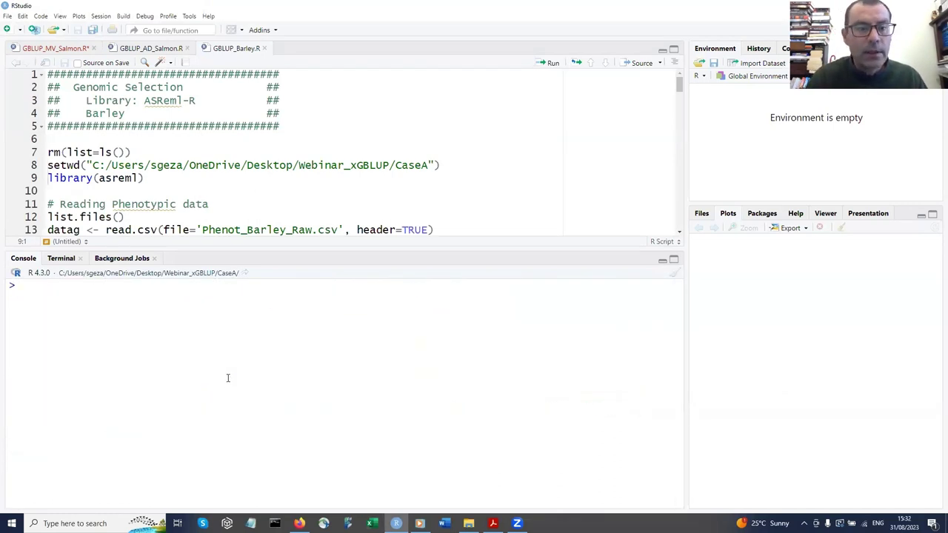
- Load the asreml library and list the files in the working directory
click(149, 185)
key(ctrl+Return)
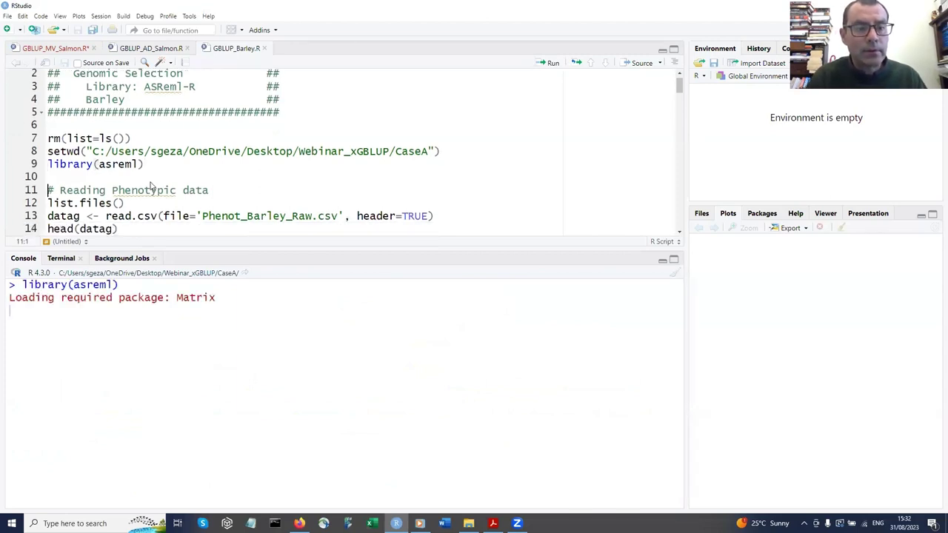
scroll(163, 182, down, 2)
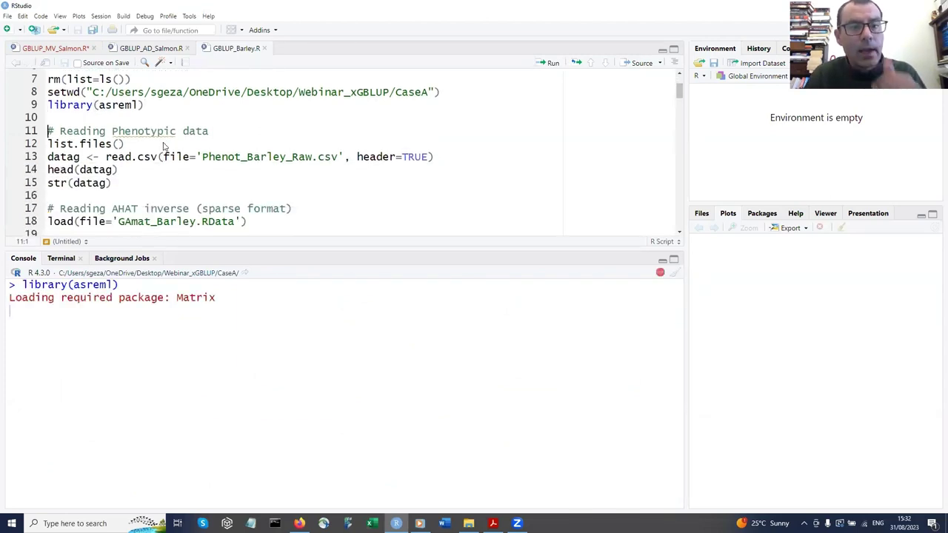
click(165, 146)
key(ctrl+Return)
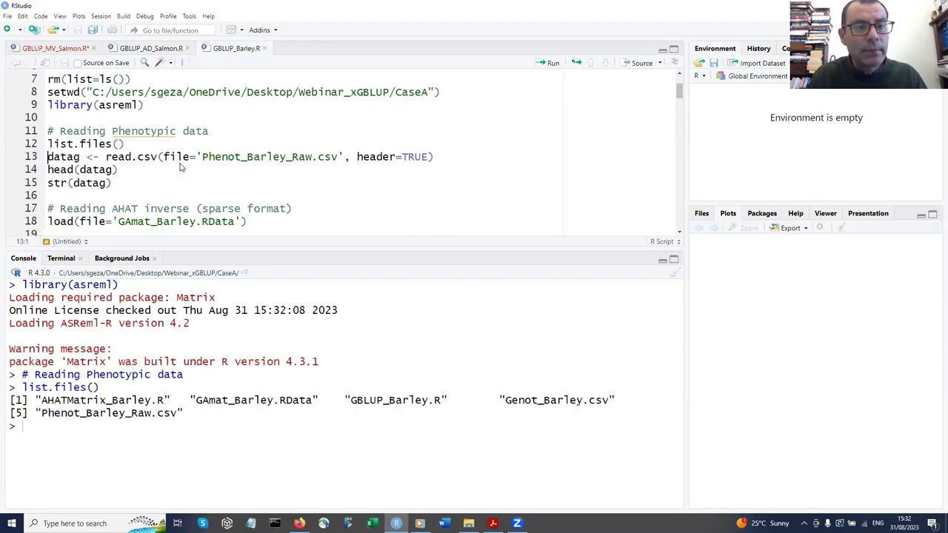
- Read Phenot_Barley_Raw.csv with a header into datag, and display its first rows and structure
key(ctrl+Return)
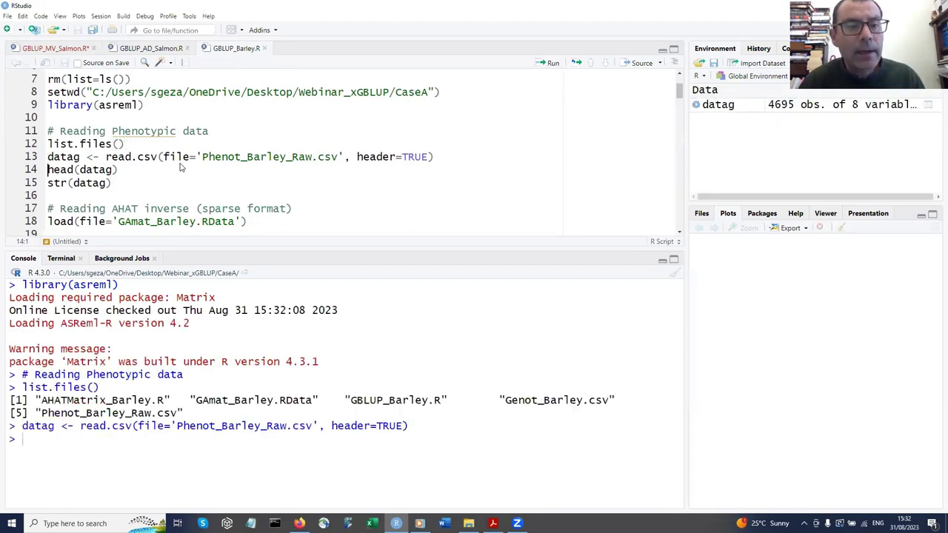
key(ctrl+Return)
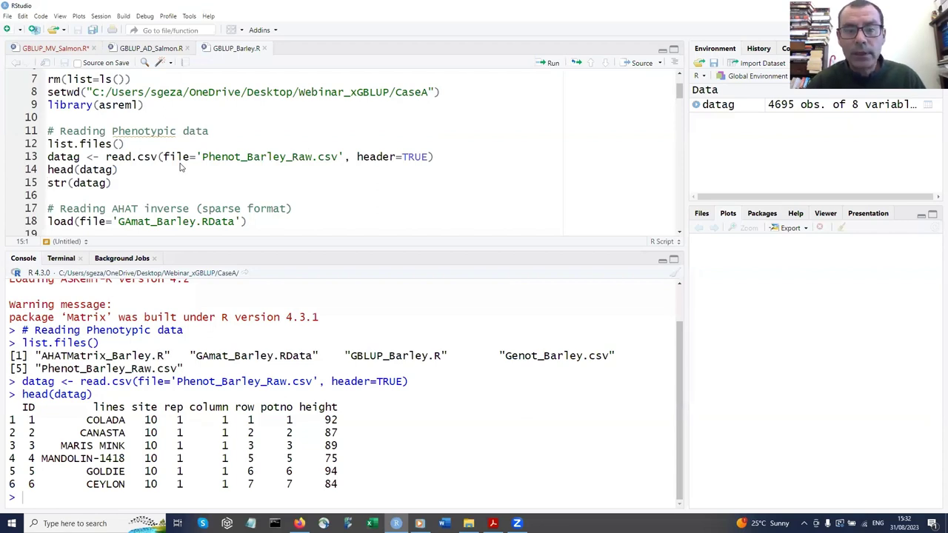
key(ctrl+Return)
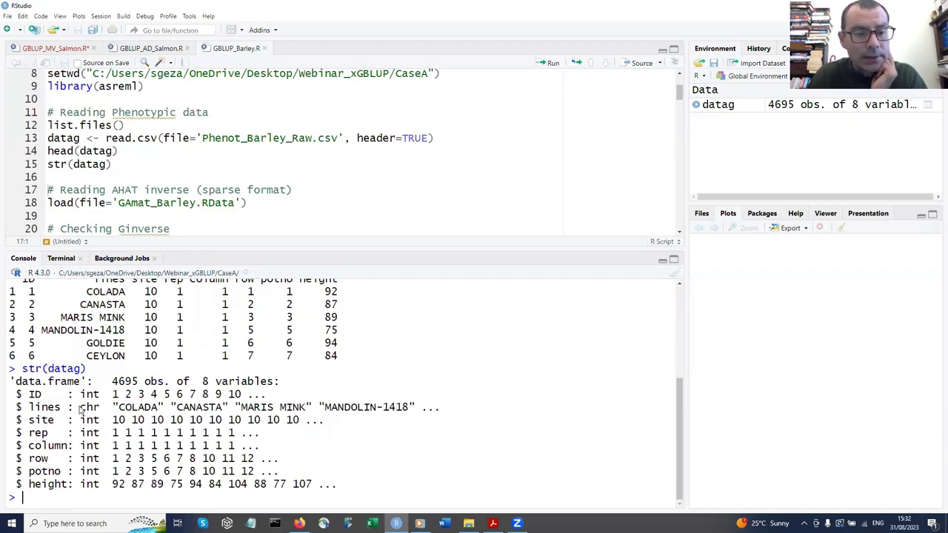
- Add a new script line below head(datag) containing datag$lines
scroll(162, 224, down, 2)
scroll(162, 225, down, 1)
scroll(162, 225, up, 1)
click(130, 148)
key(Return)
key(Up)
text(datag$lin)
key(Return)
- Wrap the new line as length(unique(datag$lines)) and run it to count the distinct barley lines
key(Up)
key(Home)
key(Down)
text(length(unique()
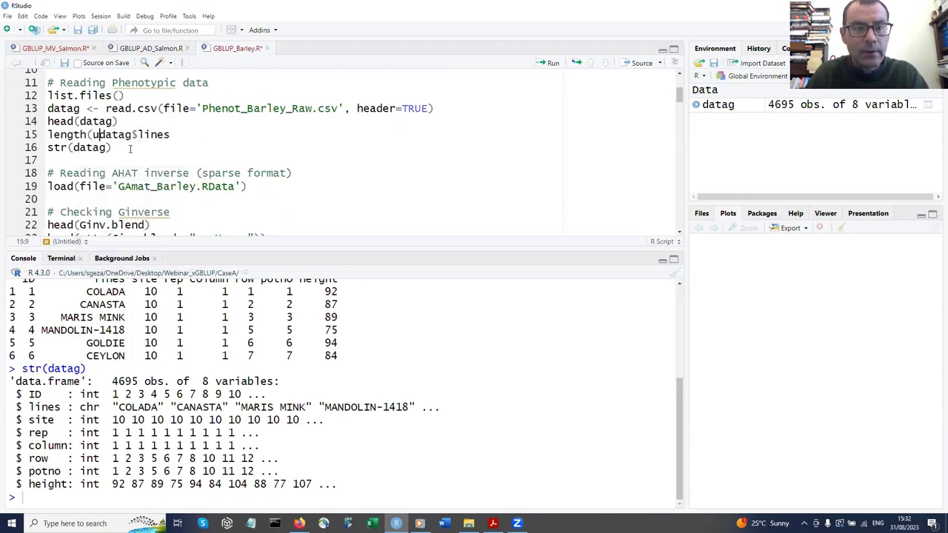
key(Right)
key(Right)
key(Right)
key(Right)
key(Right)
key(Right)
key(Right)
key(Right)
key(Right)
key(Right)
key(Right)
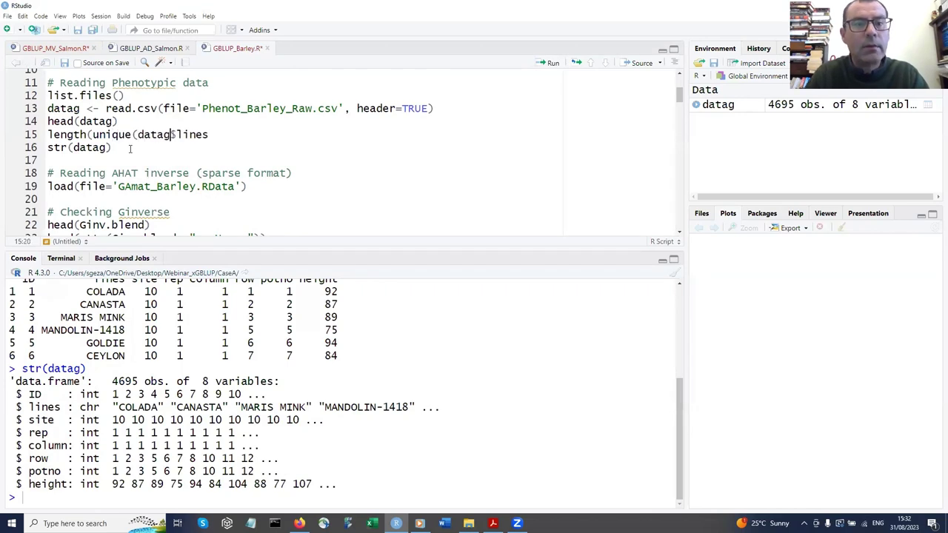
text()))
key(ctrl+Return)
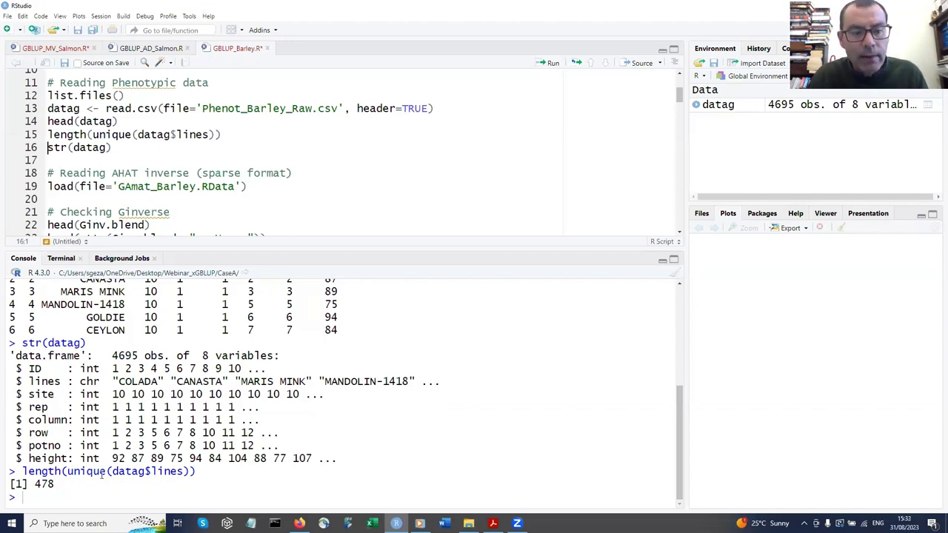
drag(43, 406, 256, 442)
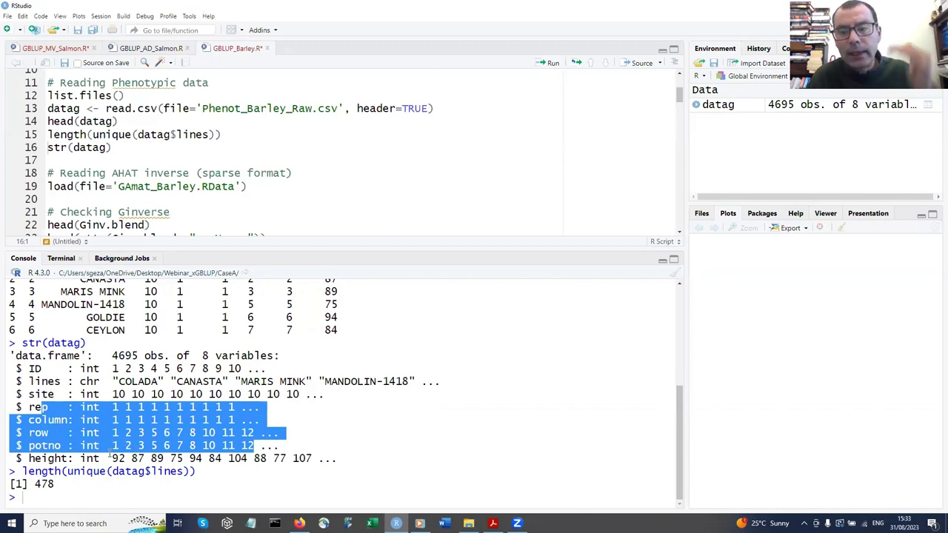
- Run the line that loads the relationship matrices from GAmat_Barley.RData
click(176, 187)
key(ctrl+Return)
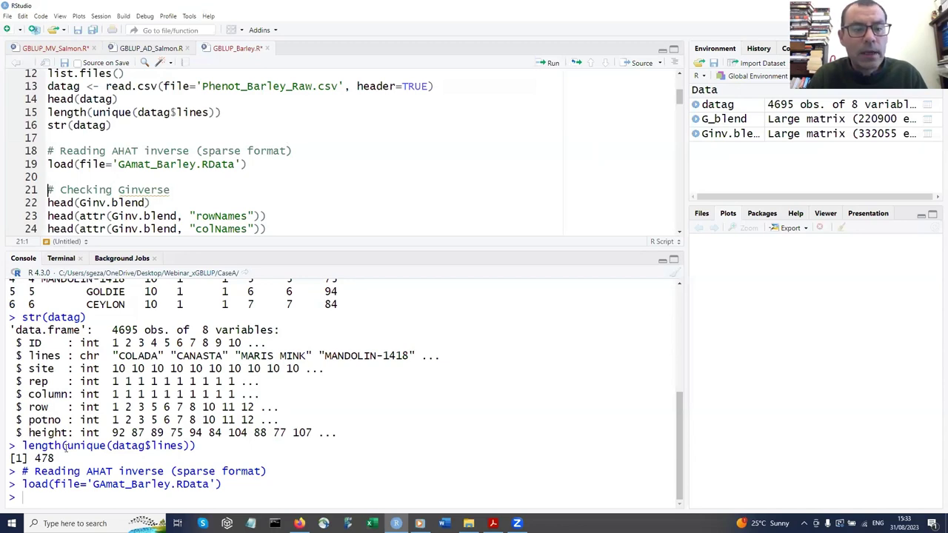
drag(55, 460, 34, 459)
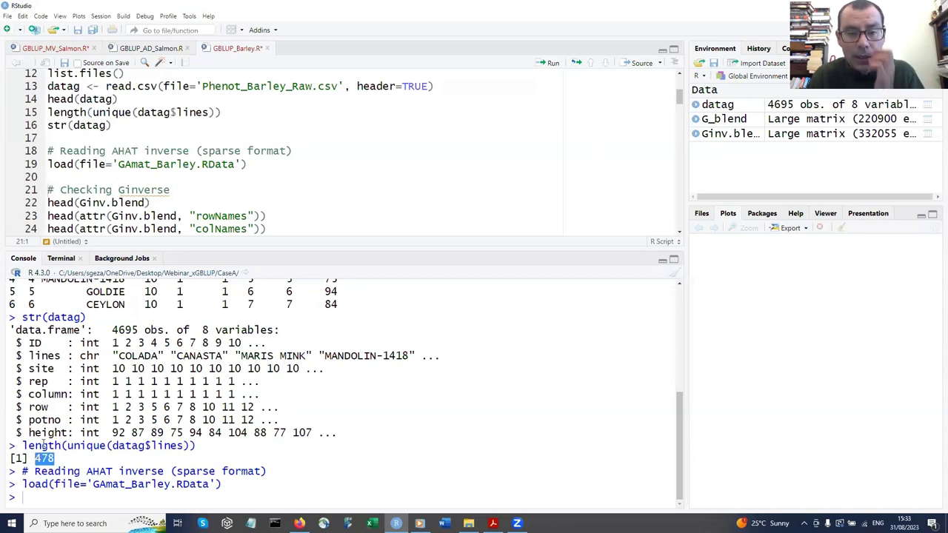
- Check Ginv.blend by printing its first rows, the heads of its rowNames and colNames, and its INVERSE attribute
scroll(198, 167, down, 1)
click(180, 176)
key(ctrl+Return)
key(ctrl+Return)
key(ctrl+Return)
key(ctrl+Return)
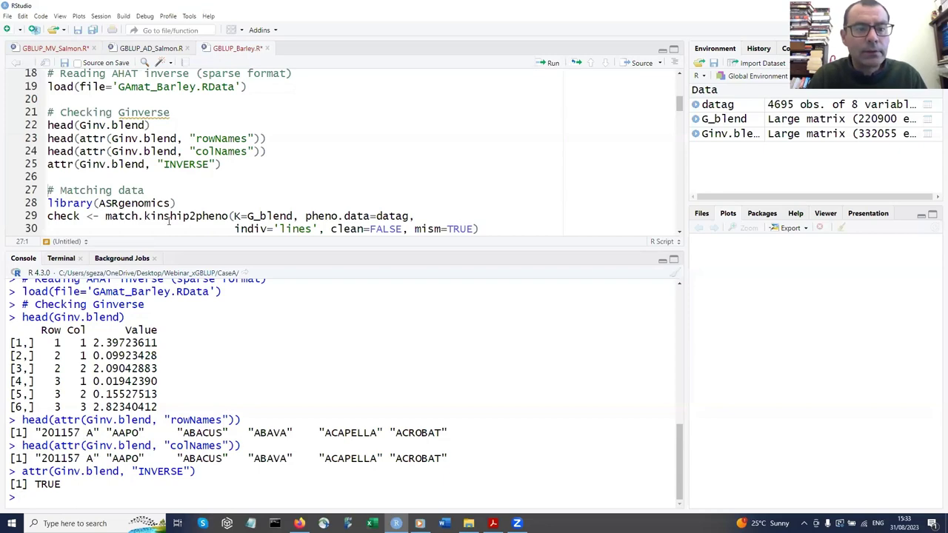
- Load ASRgenomics and run match.kinship2pheno on G_blend and datag by lines, with clean=FALSE and mism=TRUE, storing the result in check
key(ctrl+Return)
key(ctrl+Return)
key(ctrl+Return)
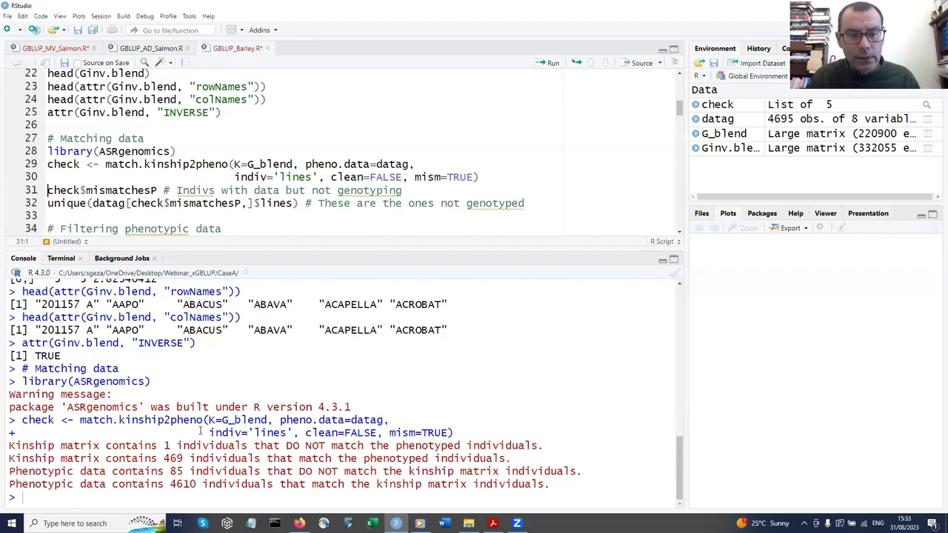
double_click(168, 459)
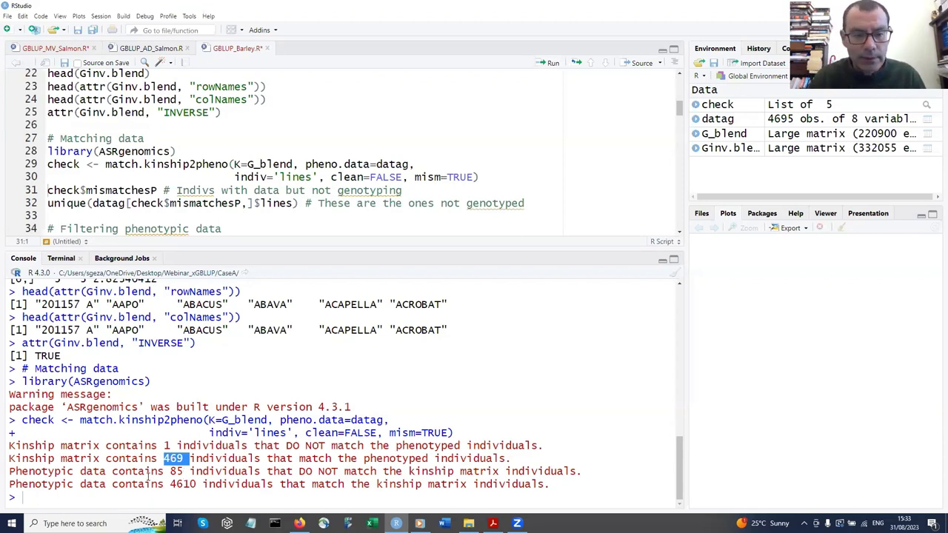
drag(170, 472, 187, 472)
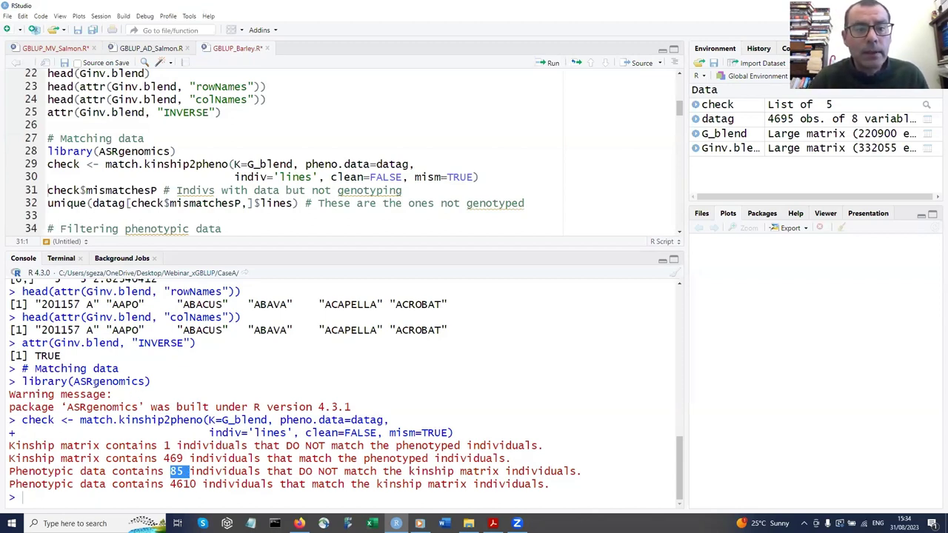
- Print check$mismatchesP and the unique names of the lines that have data but no genotyping
click(100, 190)
key(ctrl+Return)
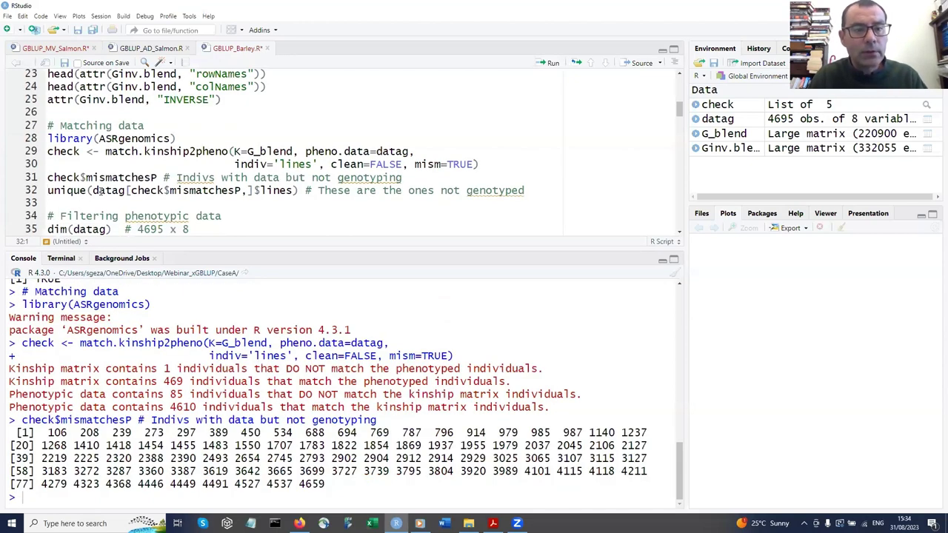
key(ctrl+Return)
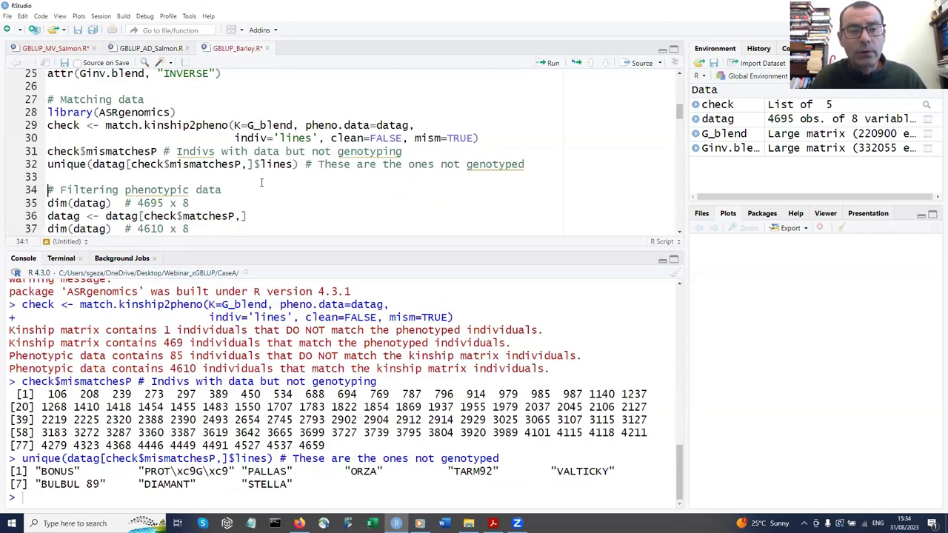
- Filter datag to the records in check$matchesP, printing its dimensions before and after
click(249, 208)
key(ctrl+Return)
key(ctrl+Return)
key(ctrl+Return)
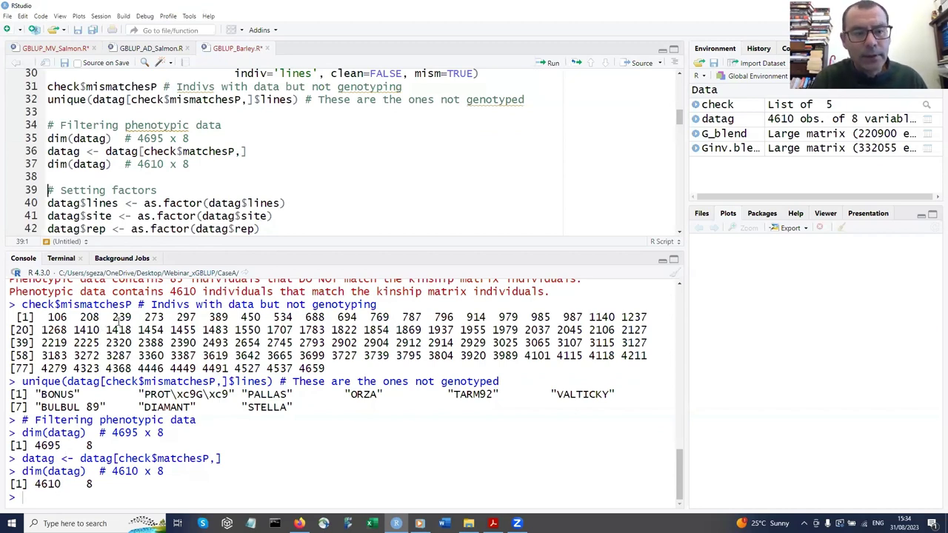
- Convert the lines, site, rep, column and row variables of datag to factors
key(ctrl+Return)
key(ctrl+Return)
key(ctrl+Return)
key(ctrl+Return)
key(ctrl+Return)
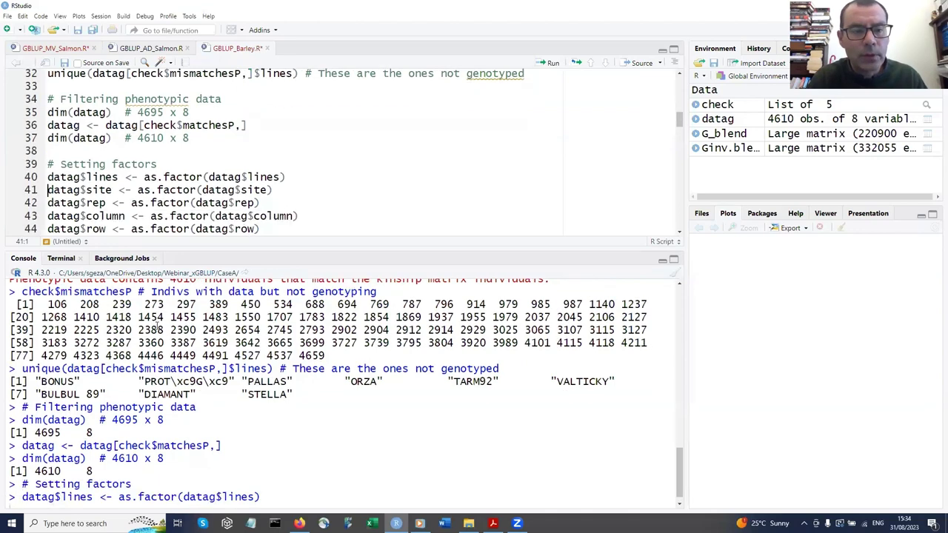
key(ctrl+Return)
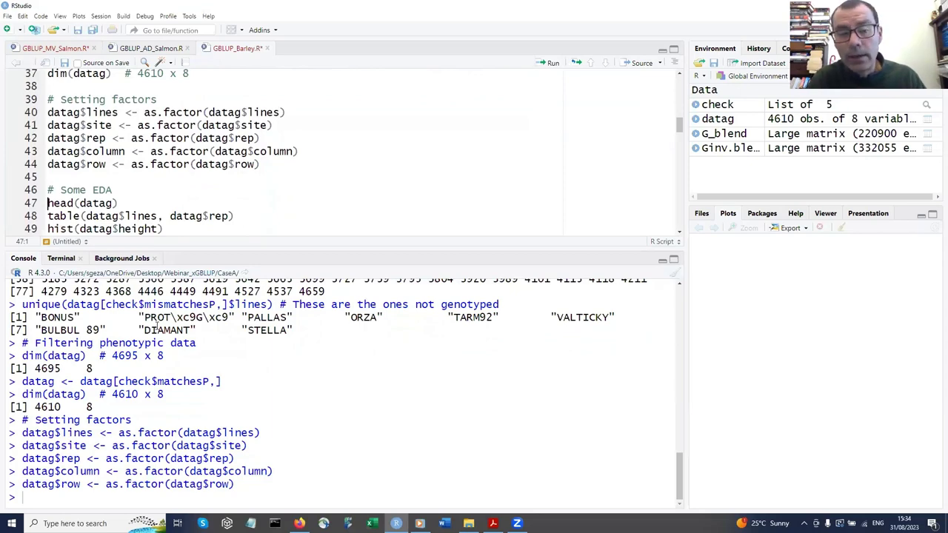
- Print the first rows of datag, cross-tabulate lines by rep, and examine the replication of each line in the table
key(ctrl+Return)
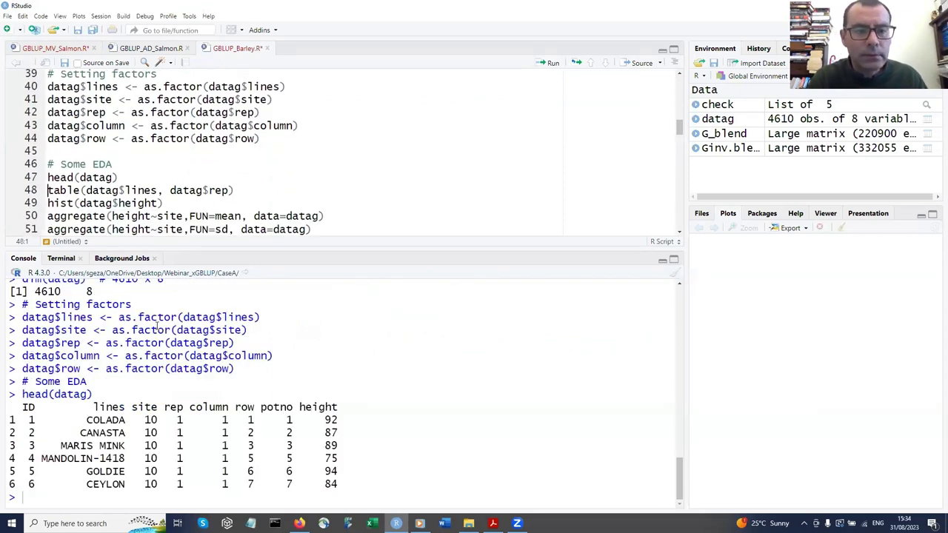
key(ctrl+Return)
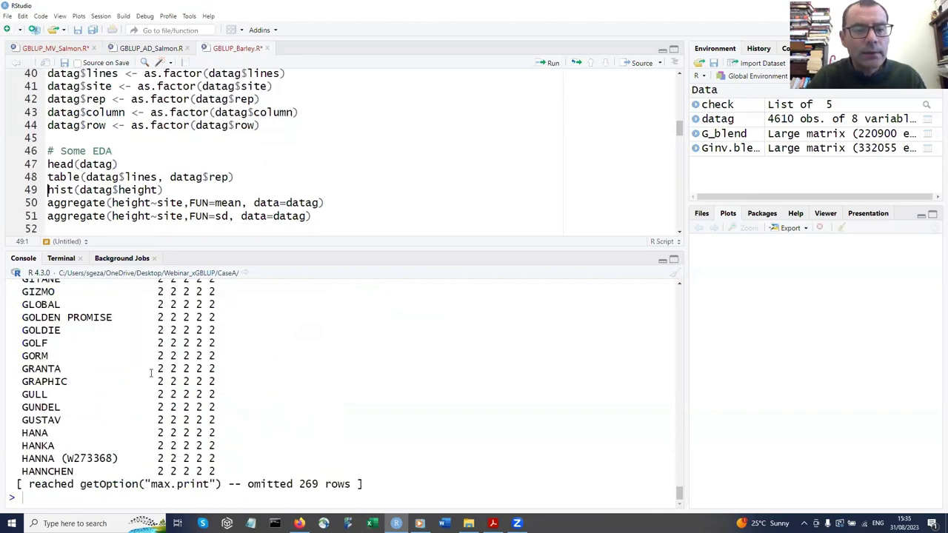
scroll(161, 382, up, 5)
scroll(162, 381, up, 12)
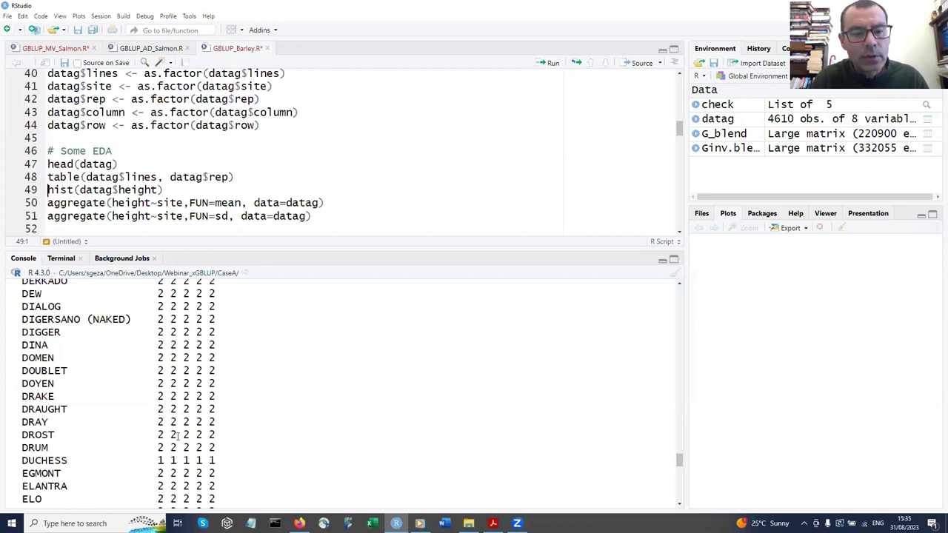
drag(157, 460, 216, 461)
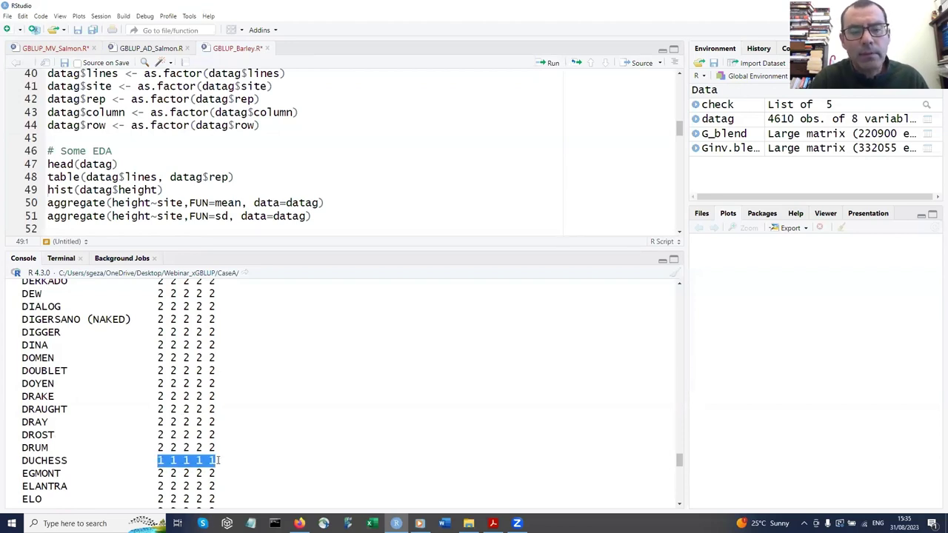
scroll(130, 368, up, 6)
scroll(130, 368, up, 20)
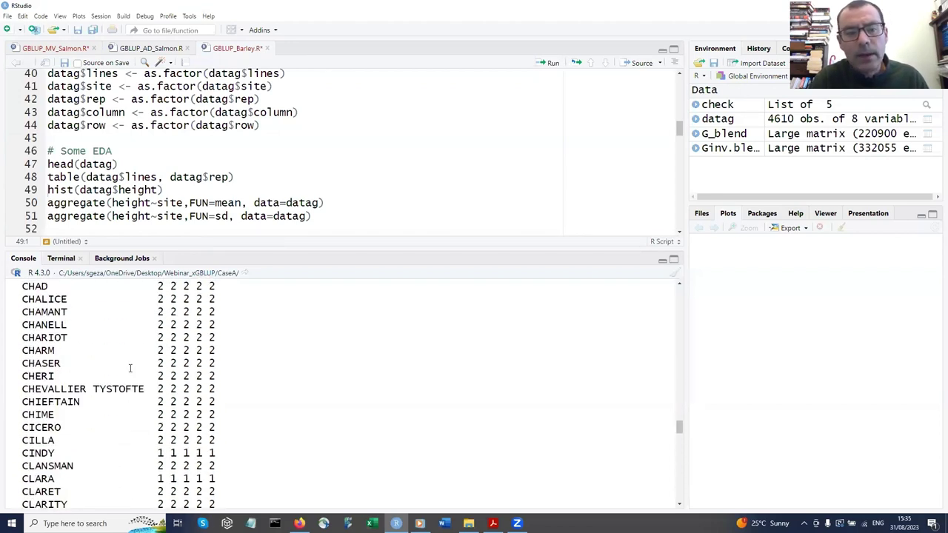
scroll(130, 368, up, 20)
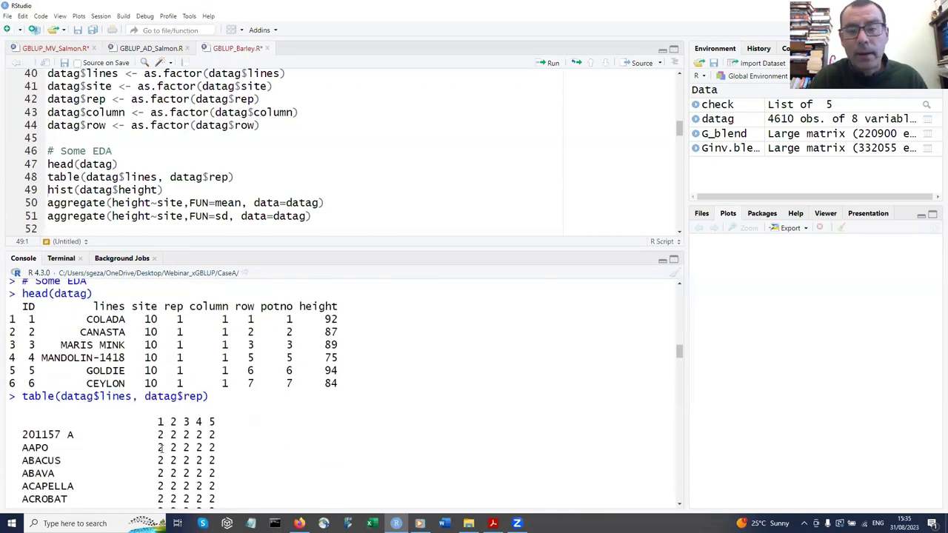
- Plot a histogram of datag$height and compute the mean and standard deviation of height by site
click(113, 191)
scroll(171, 221, down, 1)
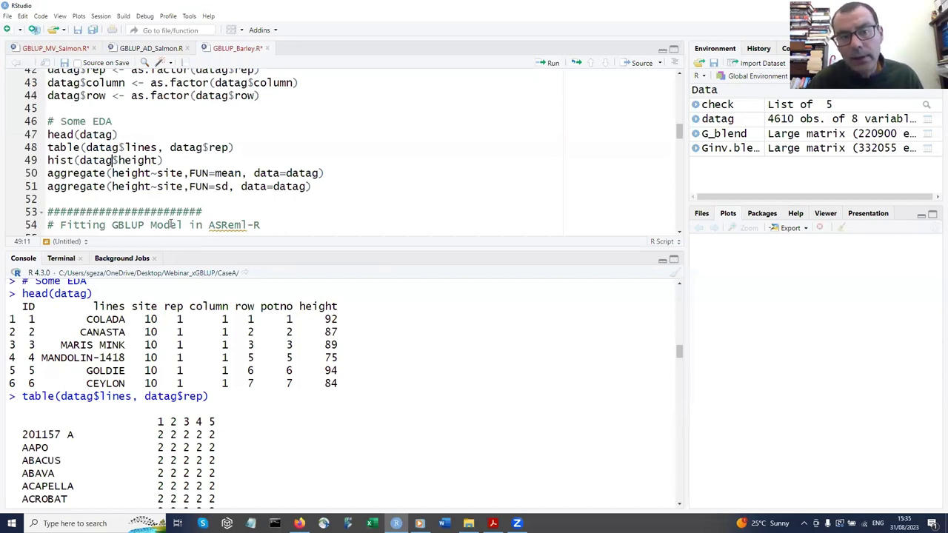
key(Down)
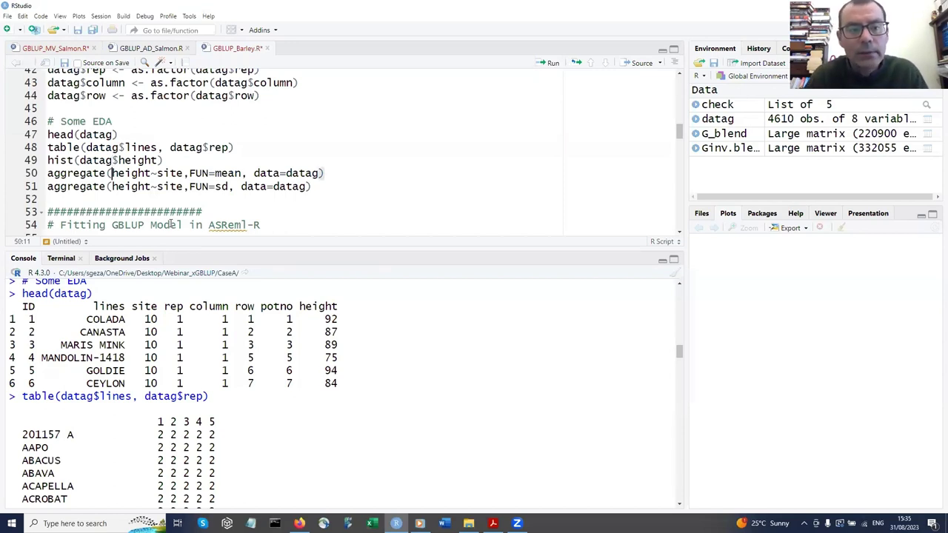
key(Up)
key(ctrl+Return)
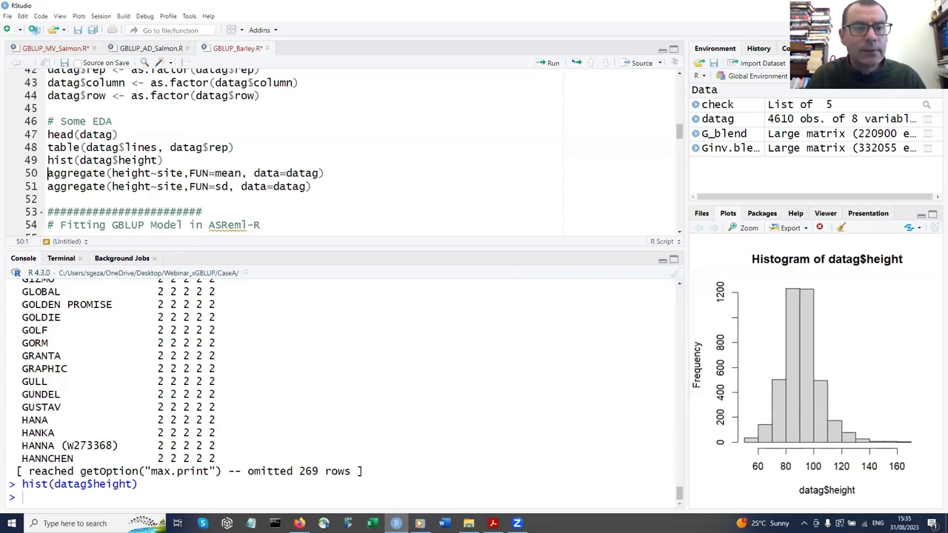
key(ctrl+Return)
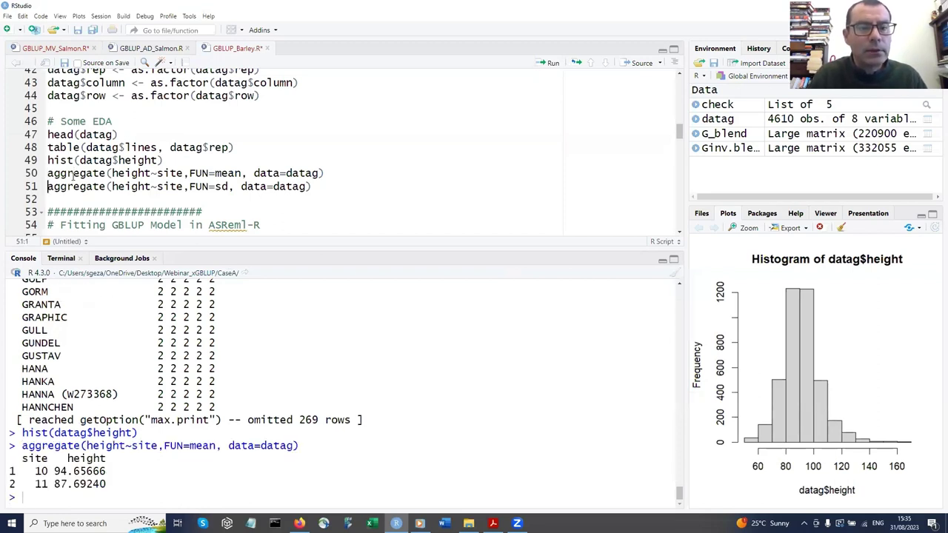
key(ctrl+Return)
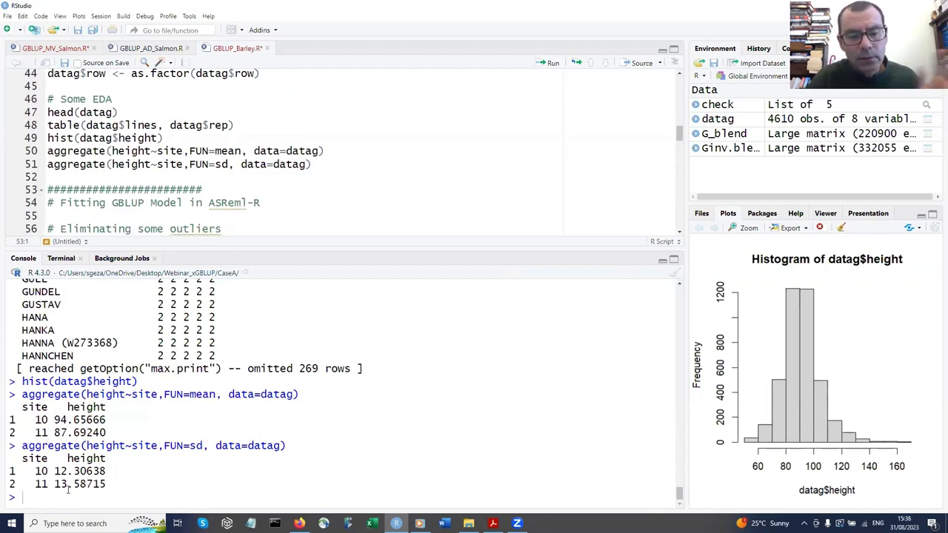
- Run all nine outlier lines that set height to NA, from ID 1742 through ID 4458
scroll(98, 211, down, 3)
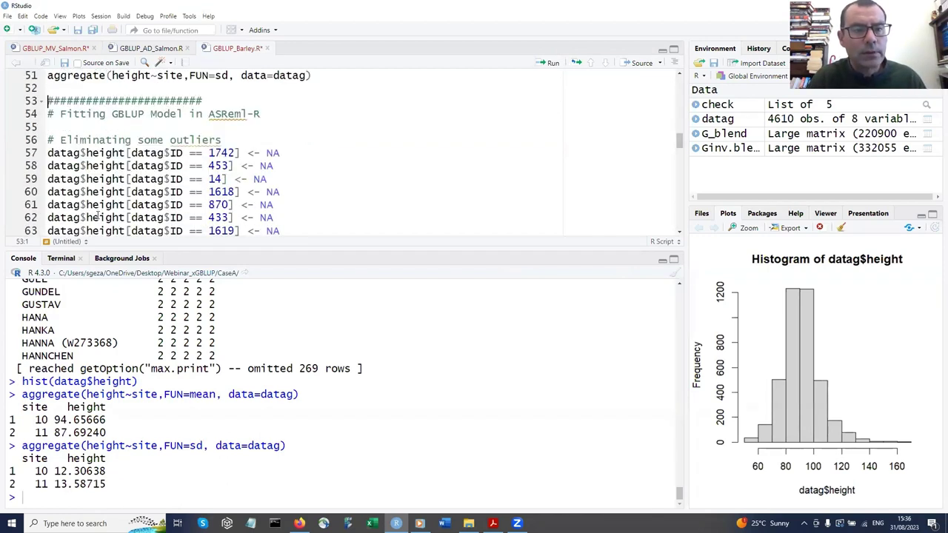
click(101, 131)
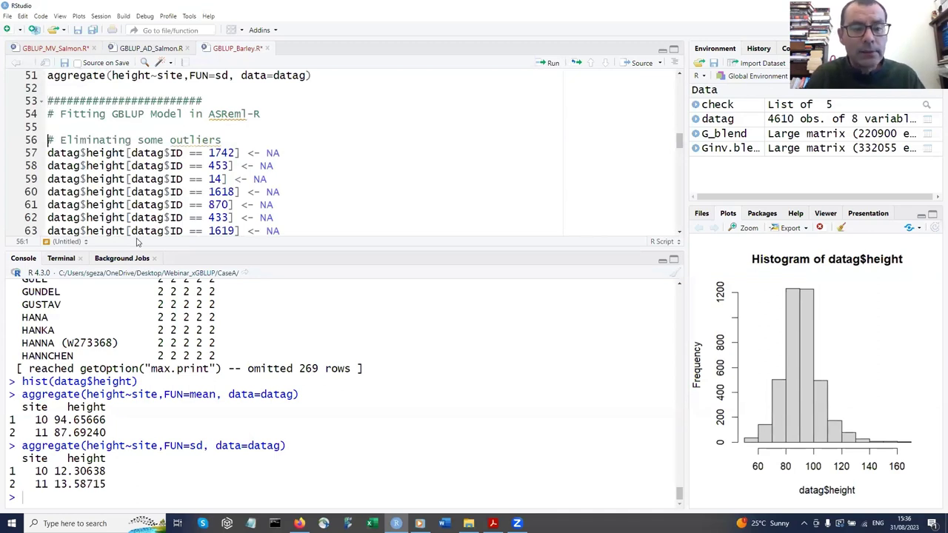
key(Down)
key(shift+Down)
key(shift+Down)
key(shift+Down)
key(shift+Down)
key(shift+Down)
key(shift+Down)
key(shift+Down)
key(shift+Down)
key(shift+Down)
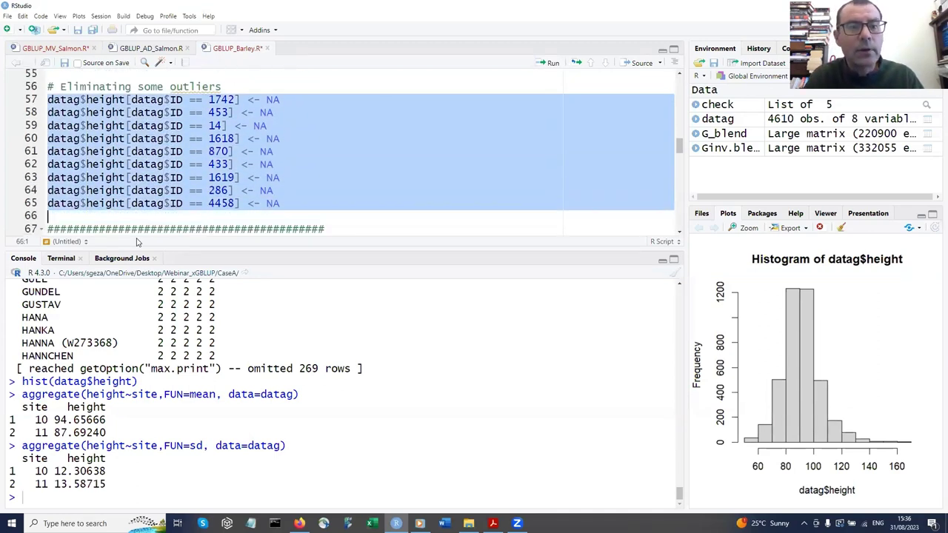
key(ctrl+Return)
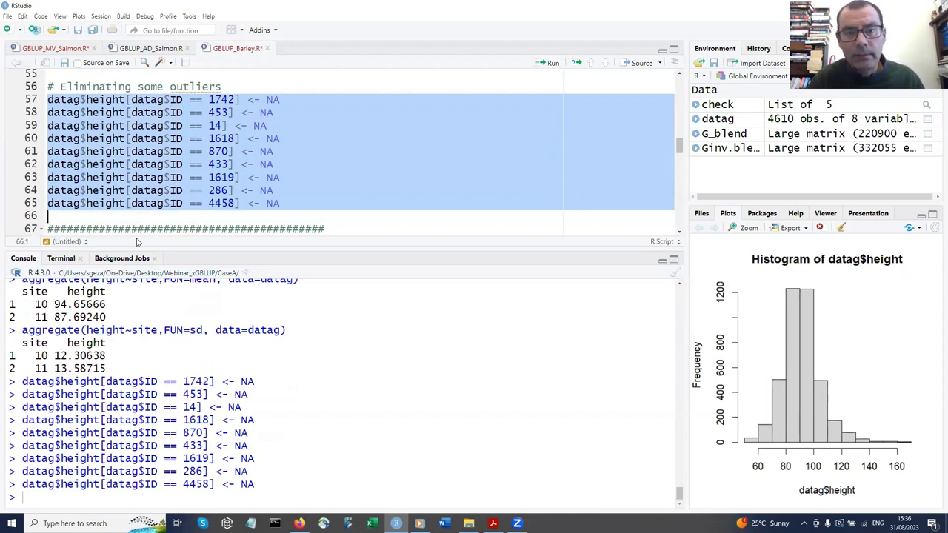
- Create the single-site dataset datas from the site '10' records of datag and print its first rows
scroll(182, 204, down, 1)
click(184, 191)
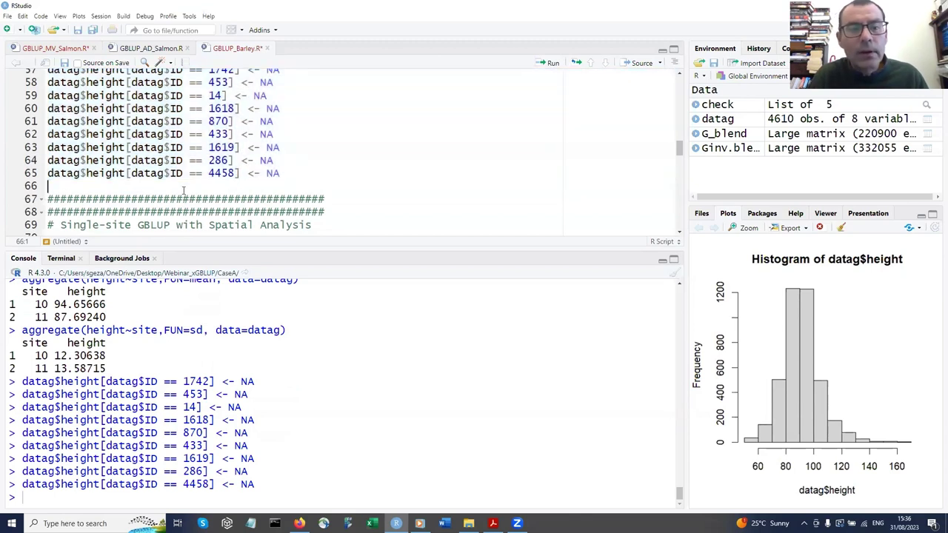
scroll(184, 191, down, 1)
scroll(183, 191, down, 2)
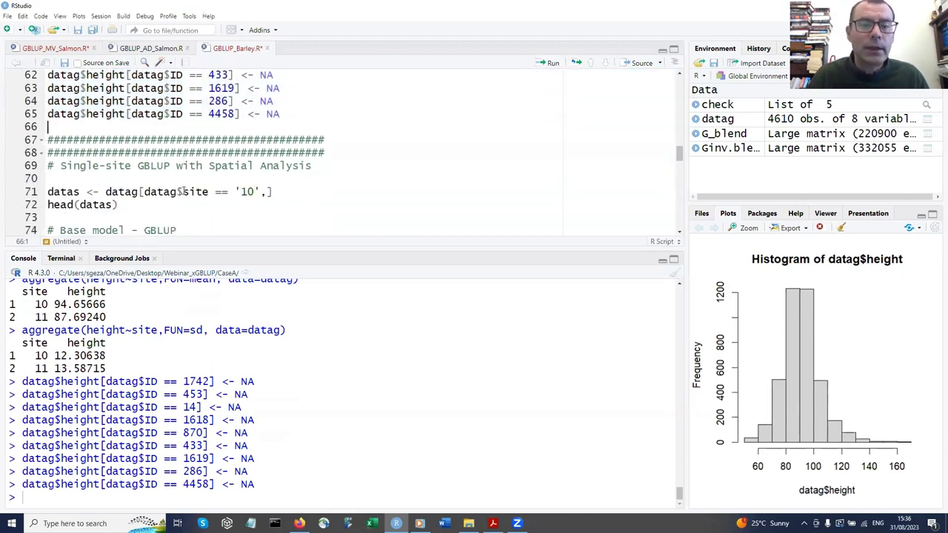
click(195, 151)
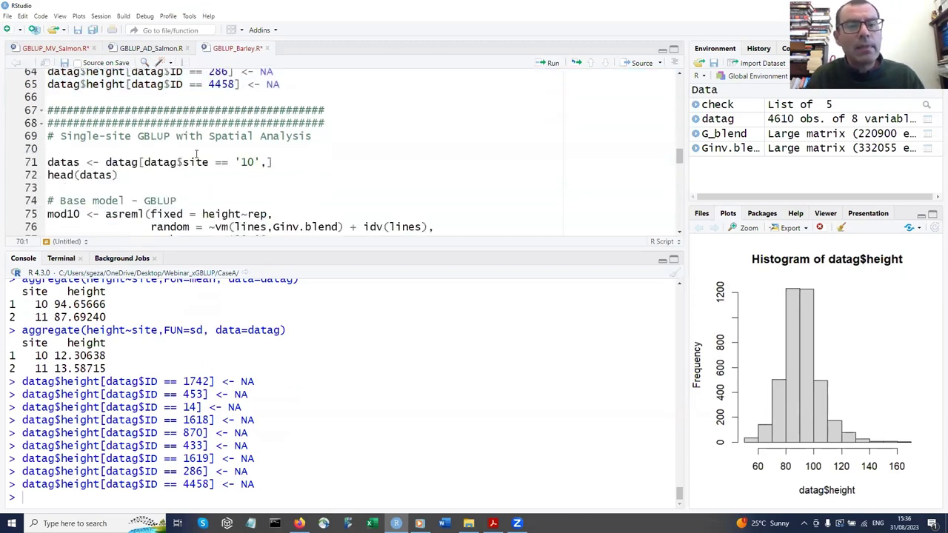
key(ctrl+Return)
key(ctrl+Return)
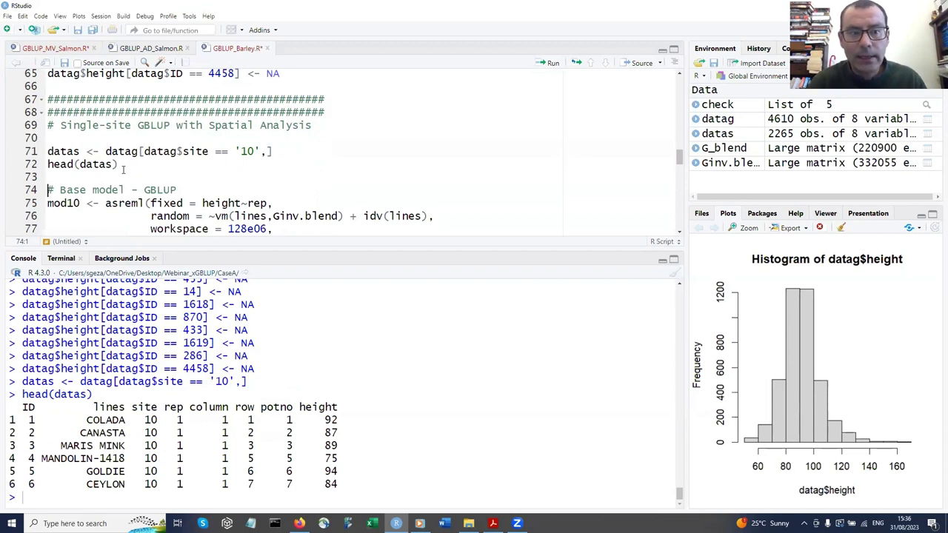
scroll(94, 175, down, 1)
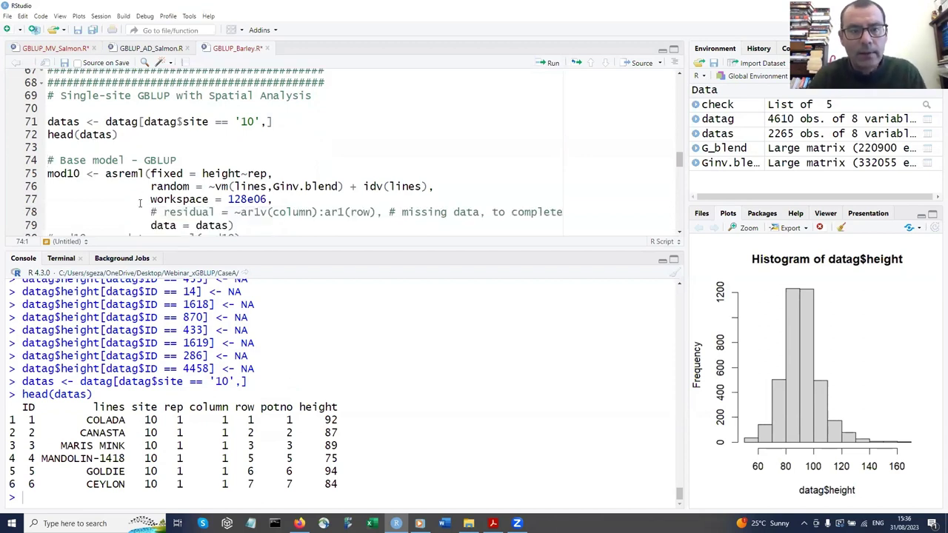
- Review the base GBLUP terms and fit mod10 on datas with height~rep fixed and vm(lines,Ginv.blend) + idv(lines) random
scroll(172, 201, down, 1)
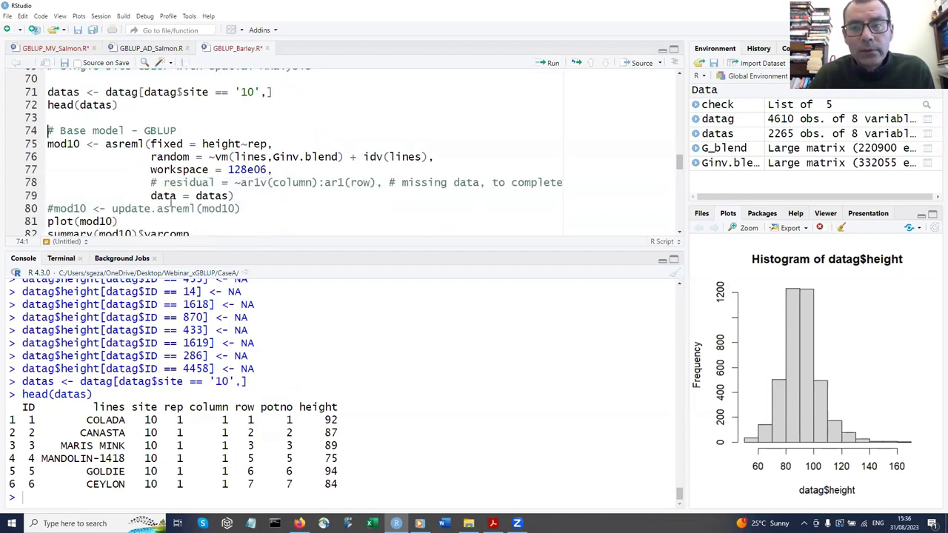
click(205, 145)
drag(209, 145, 240, 145)
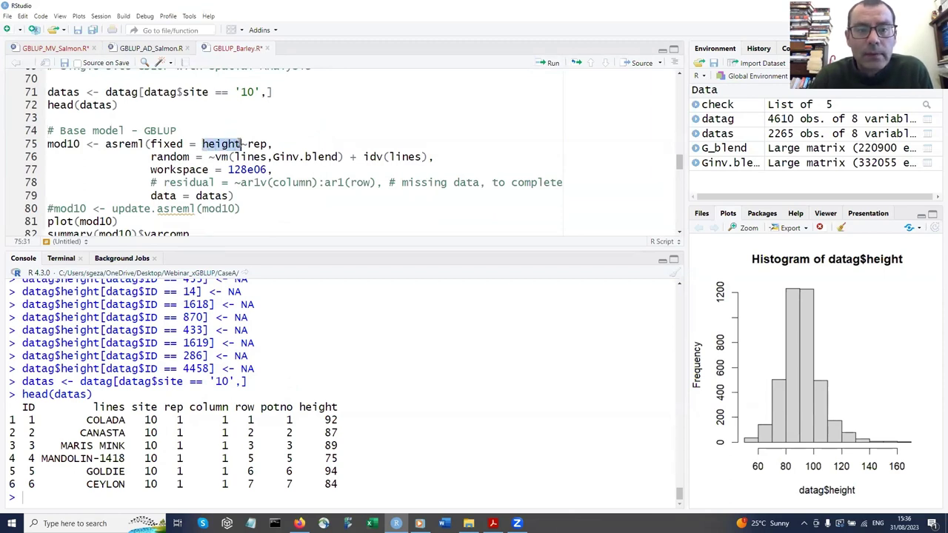
click(250, 145)
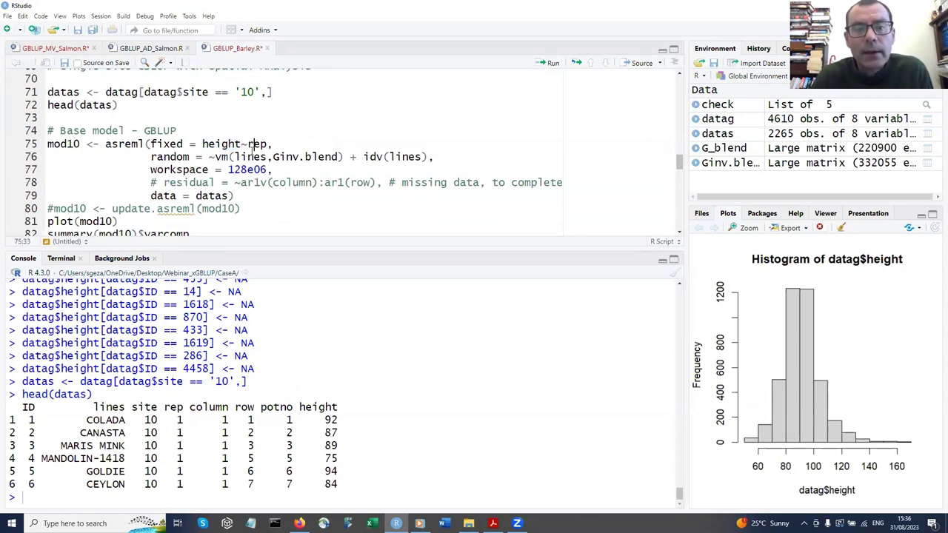
drag(214, 158, 345, 157)
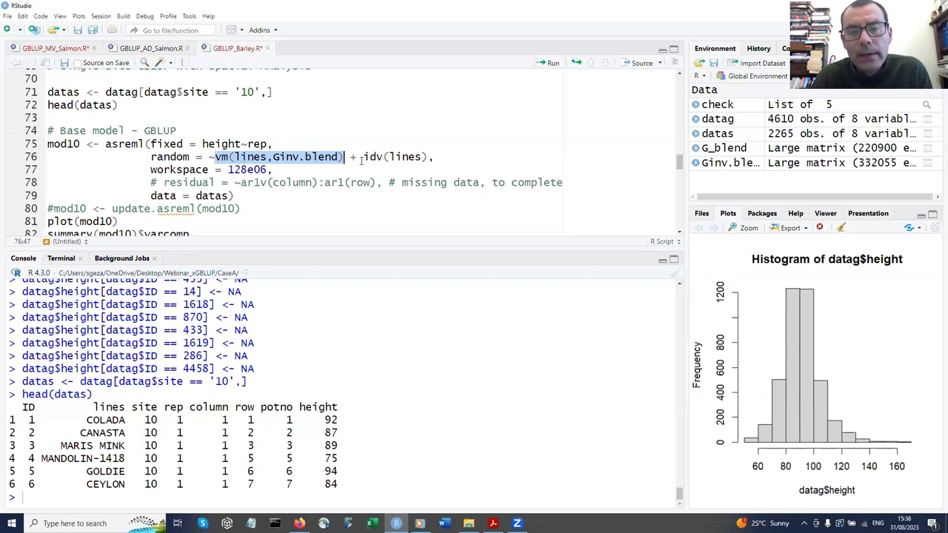
drag(361, 158, 431, 157)
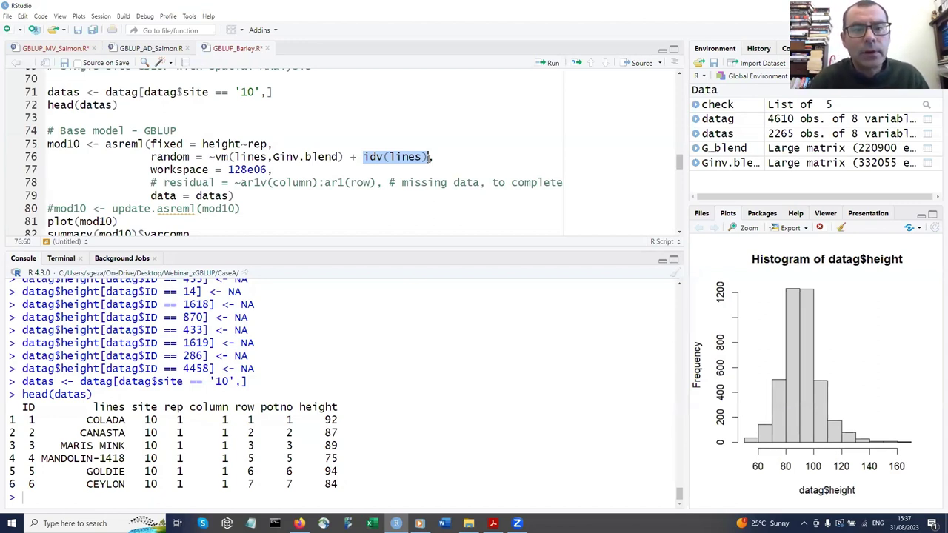
click(151, 182)
drag(151, 182, 416, 184)
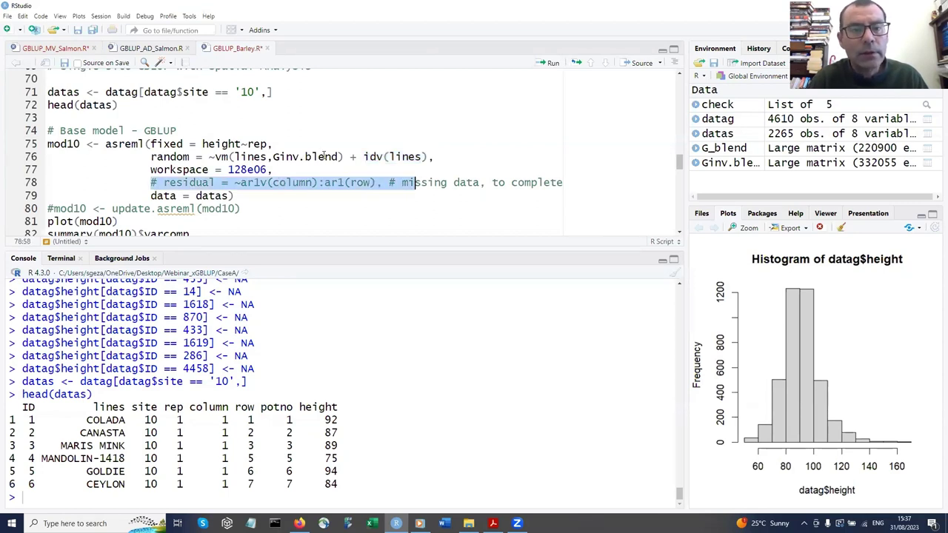
click(289, 146)
key(ctrl+Return)
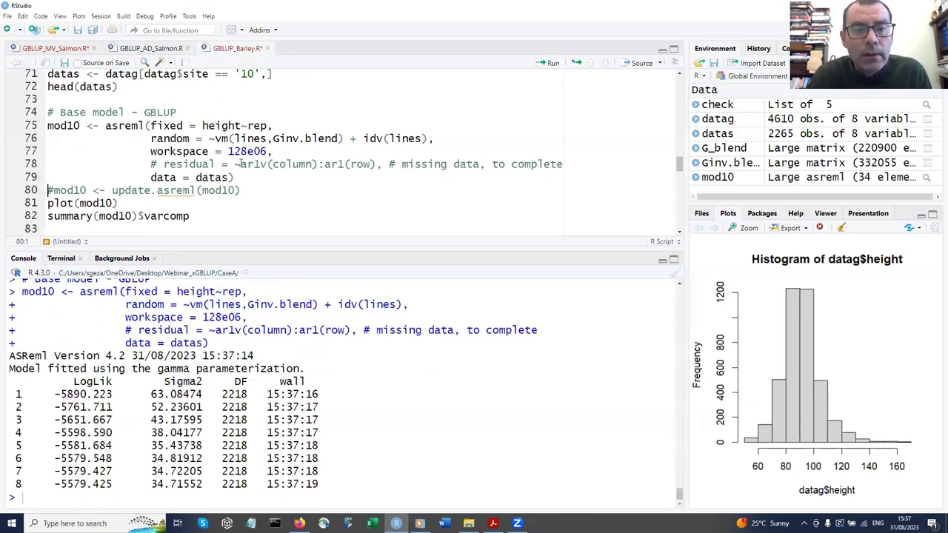
- Plot the residual diagnostics of mod10 and print its variance components with summary(mod10)$varcomp
drag(157, 164, 379, 165)
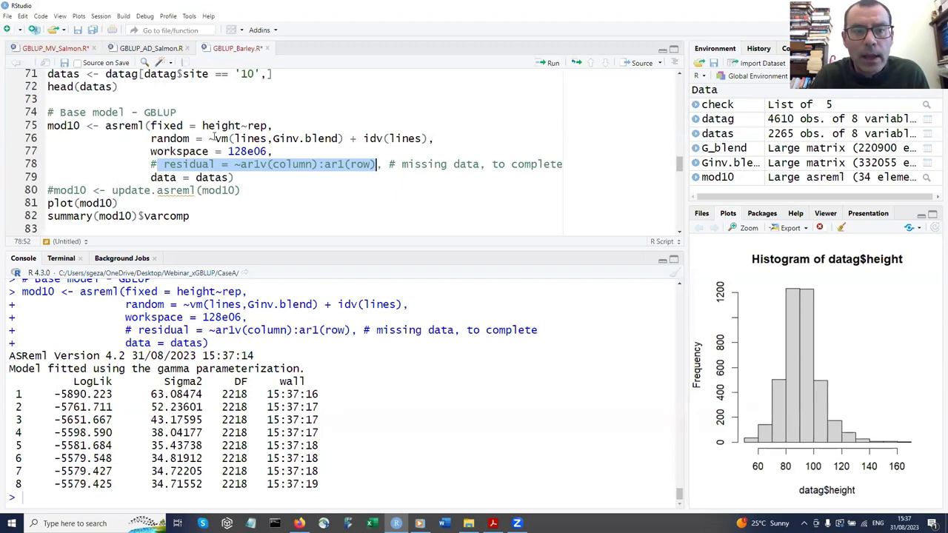
drag(215, 138, 388, 140)
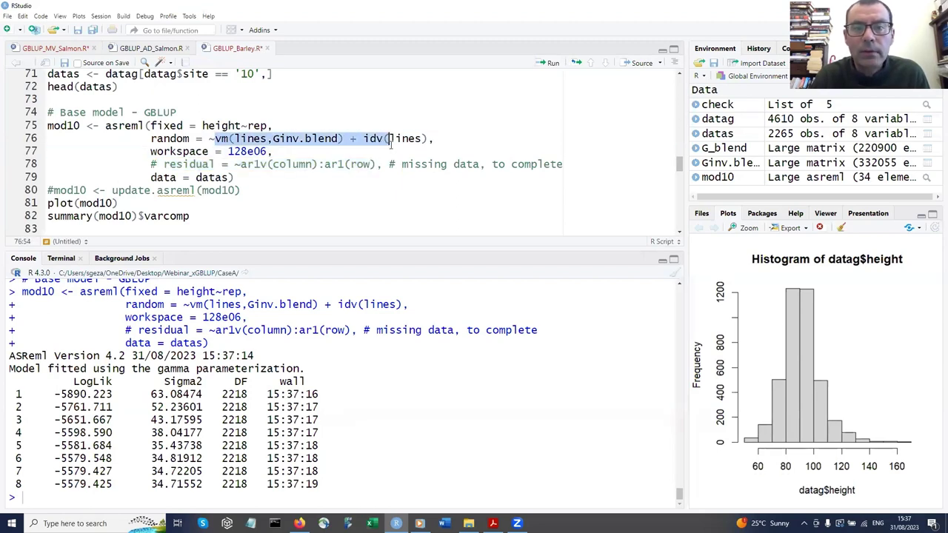
scroll(304, 177, down, 1)
click(291, 178)
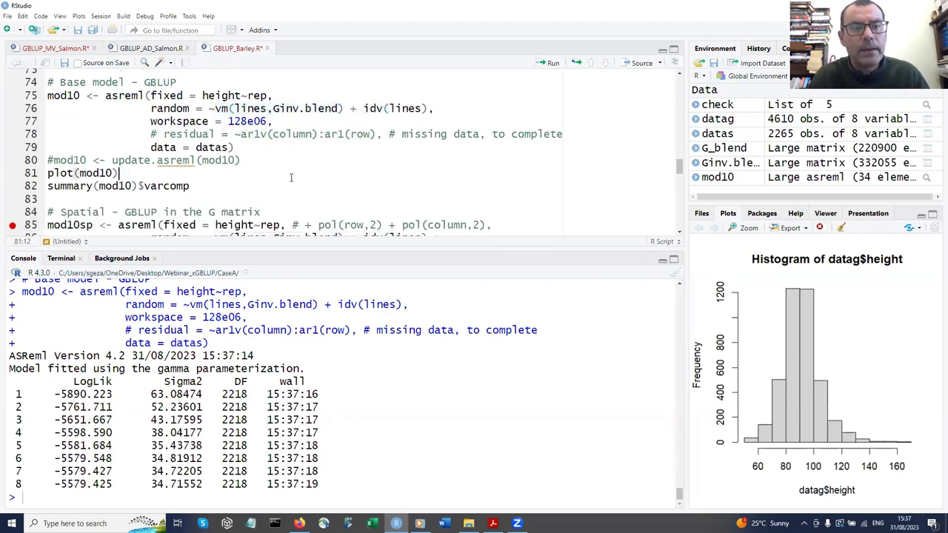
key(ctrl+Return)
- Review and fit the spatial model mod10sp, with ar1v(column):ar1(row) among the random terms and residual = ~units
scroll(303, 178, down, 3)
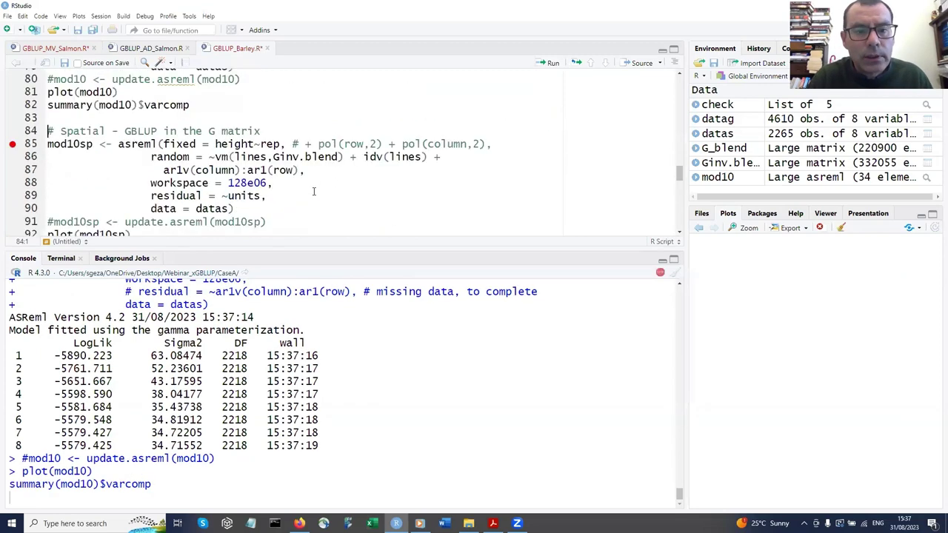
drag(164, 171, 300, 171)
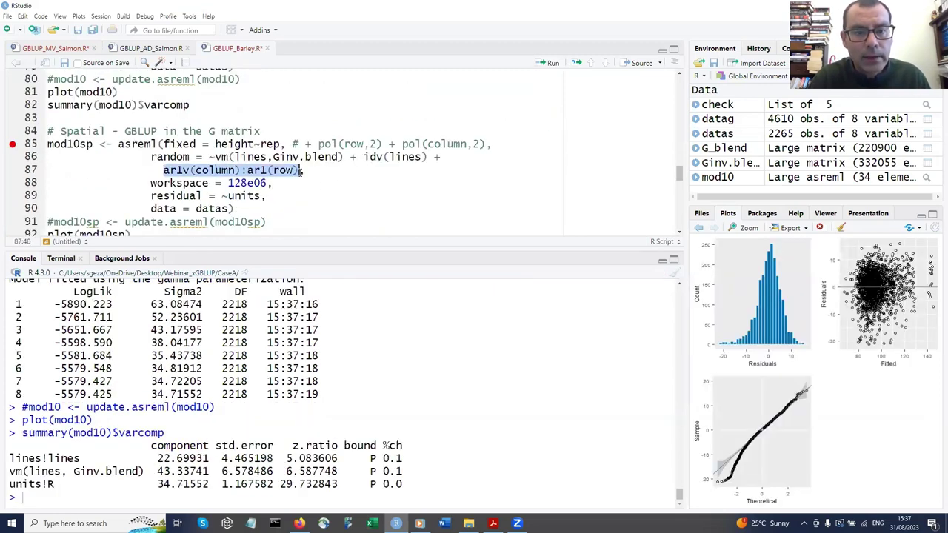
click(152, 196)
drag(152, 196, 267, 198)
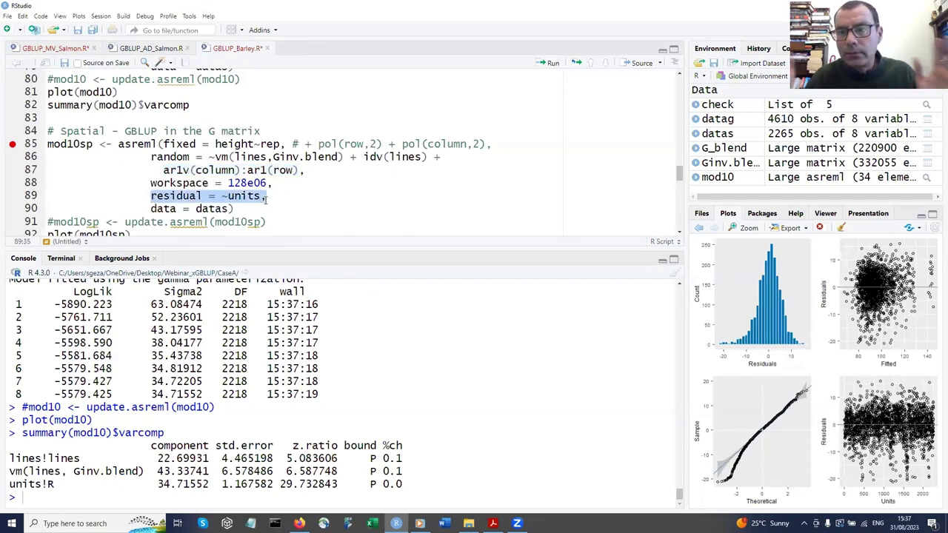
click(240, 198)
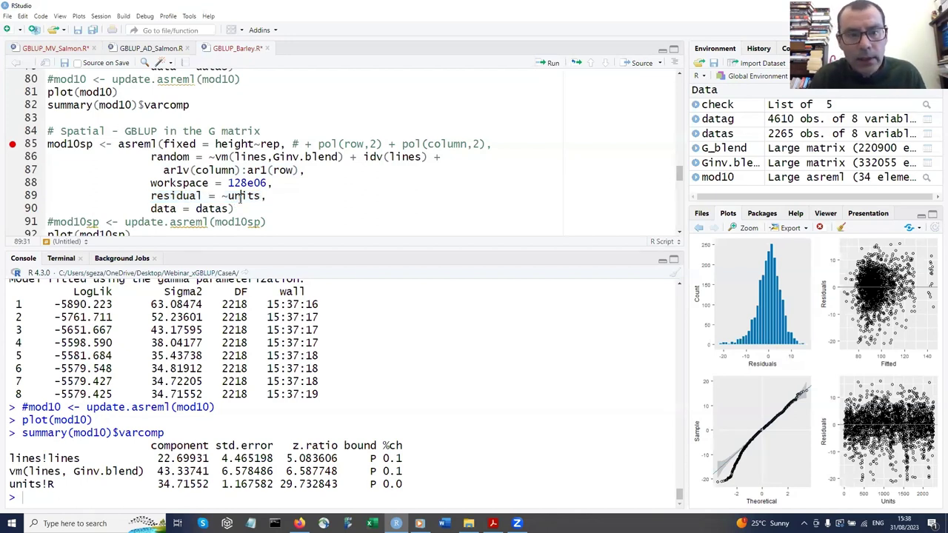
drag(163, 170, 301, 171)
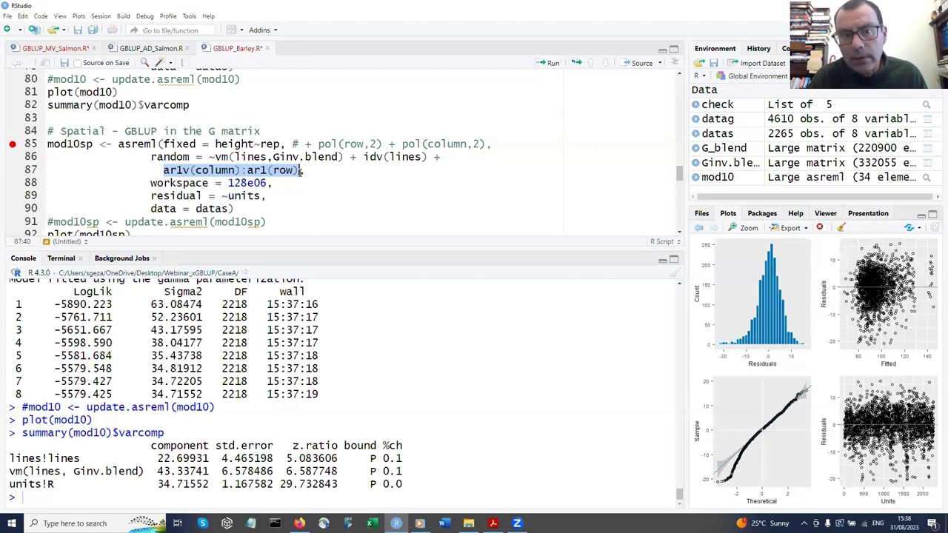
drag(305, 144, 486, 144)
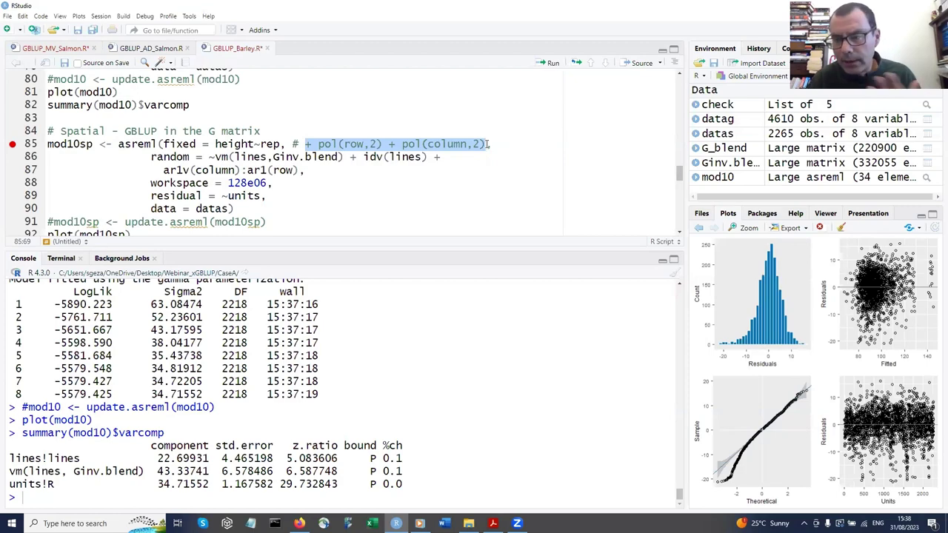
click(288, 129)
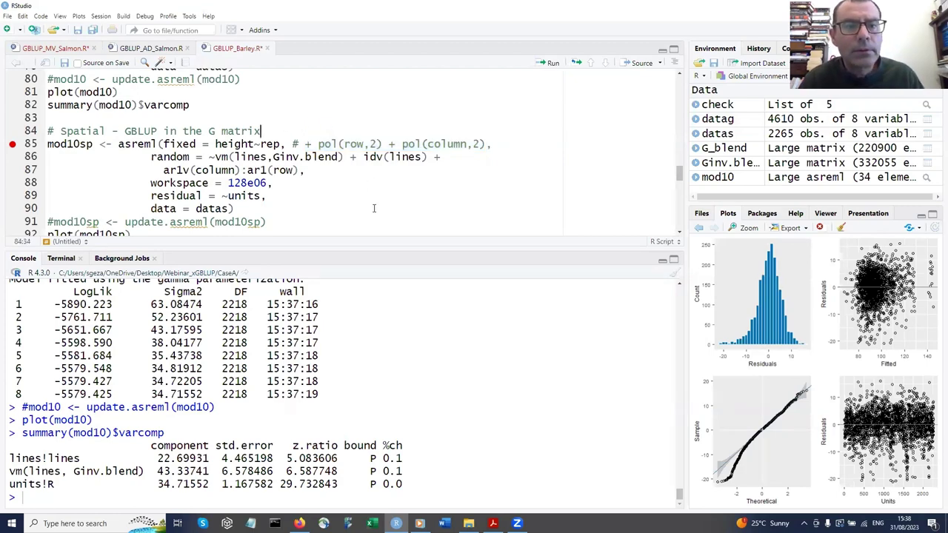
key(Right)
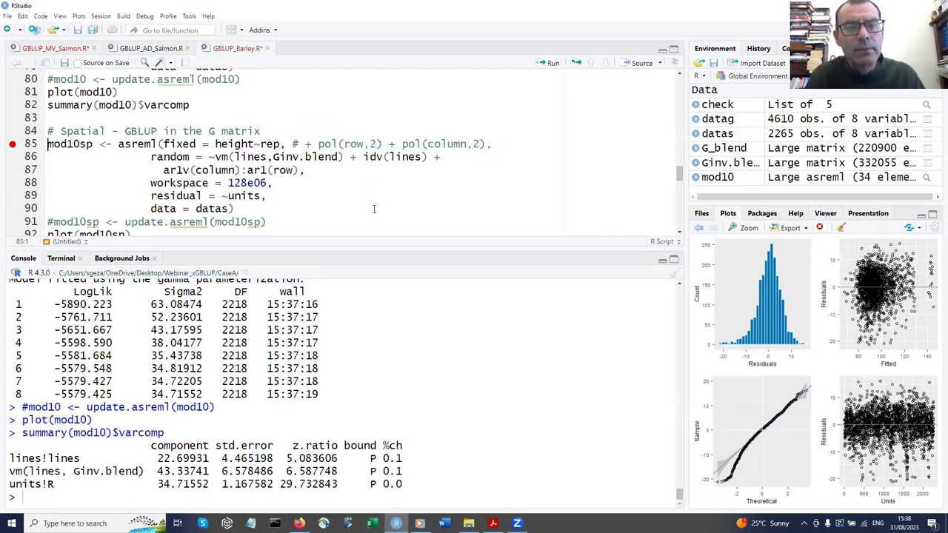
key(ctrl+Return)
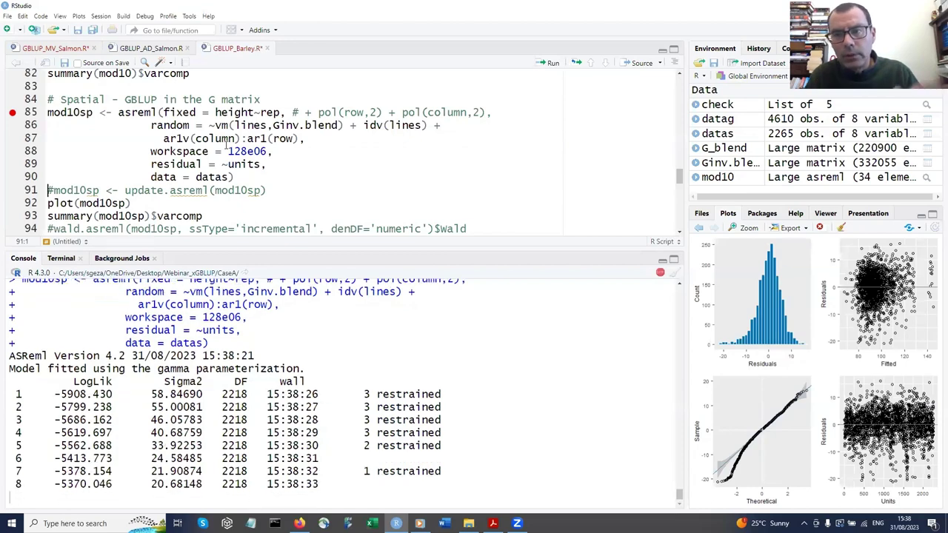
- Compare the final log-likelihoods of mod10 and mod10sp in the console output
scroll(145, 353, up, 3)
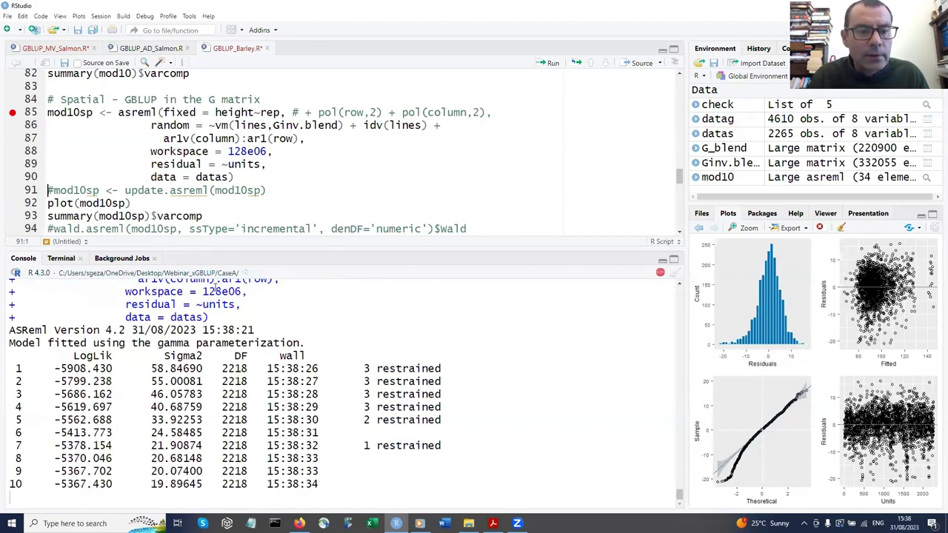
scroll(146, 354, up, 3)
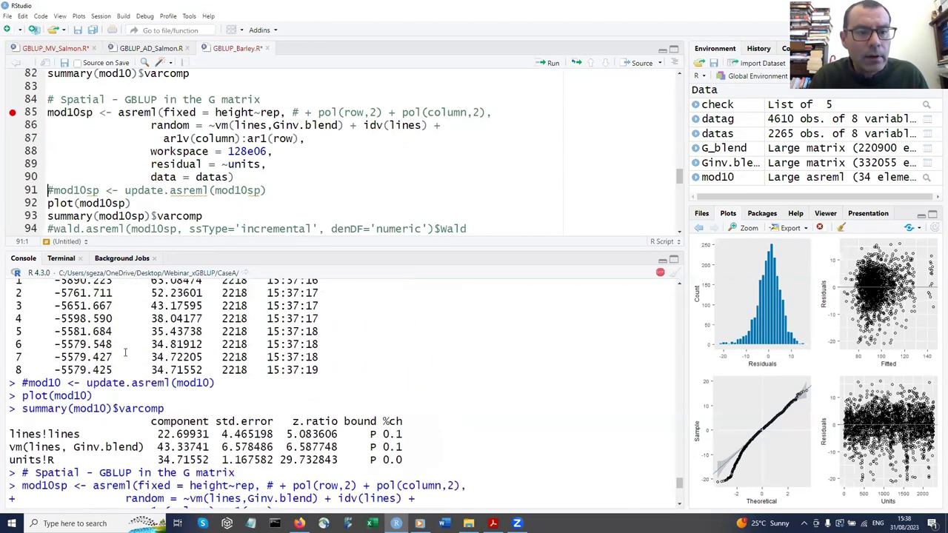
scroll(59, 420, up, 8)
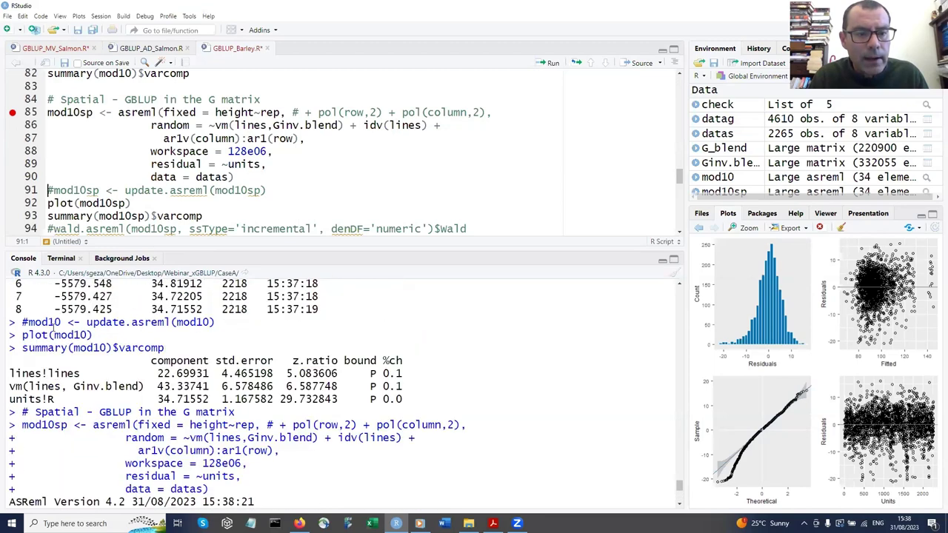
drag(49, 310, 125, 310)
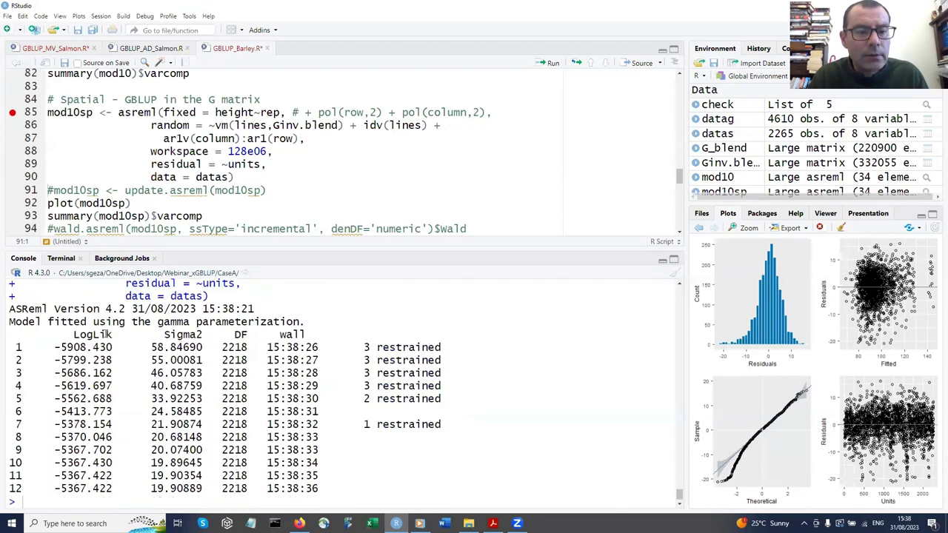
drag(54, 483, 114, 488)
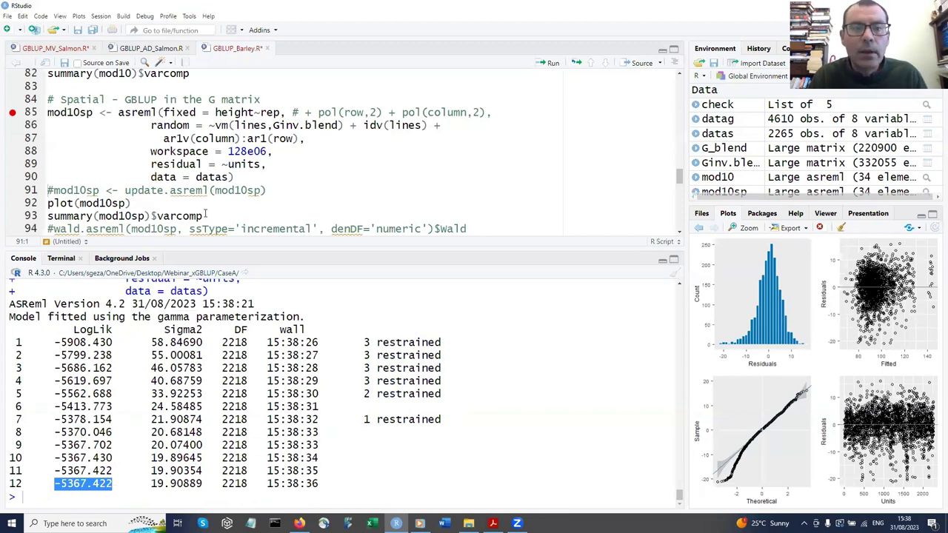
- Print the variance components of the spatial model with summary(mod10sp)$varcomp
scroll(205, 214, down, 1)
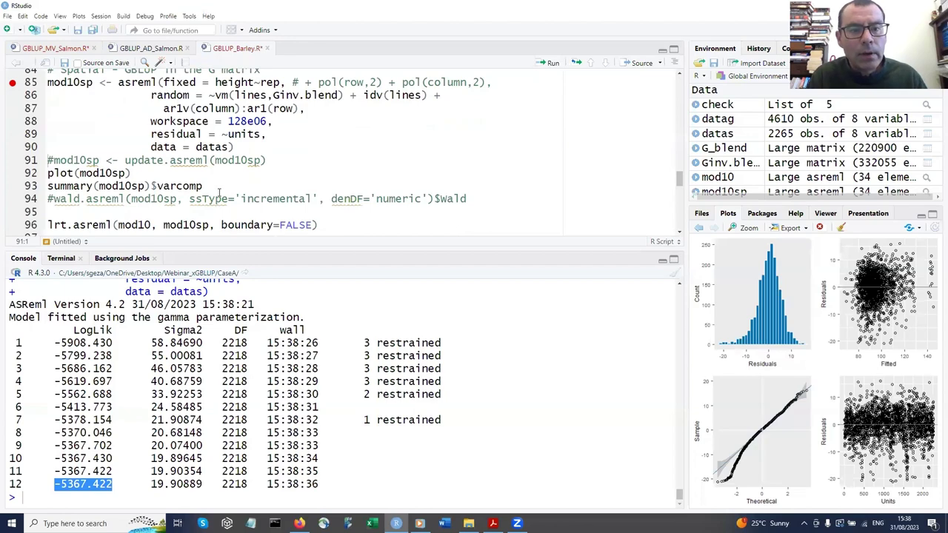
click(219, 191)
key(ctrl+Return)
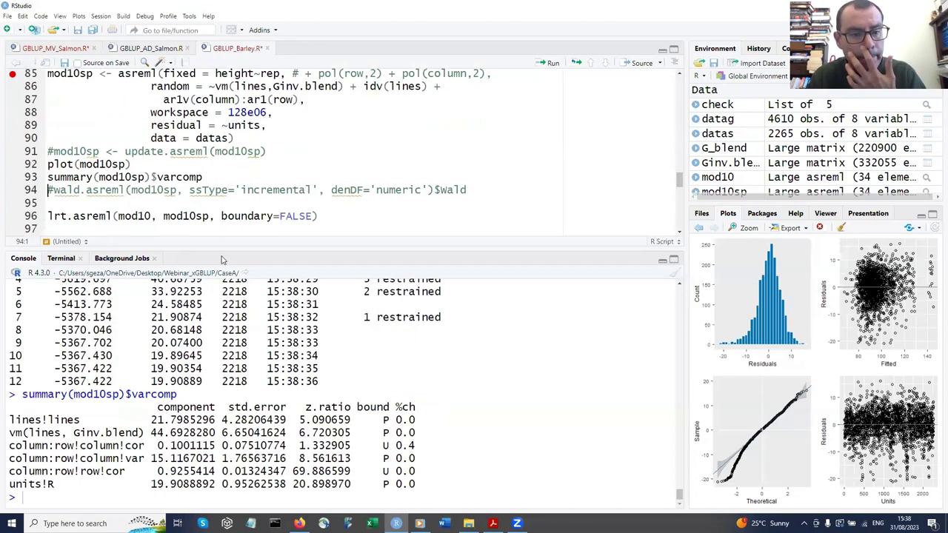
- Examine mod10sp's line and genomic variances, column and row correlations, spatial variance and residual variance, relating them to the ar1v(column) term
drag(152, 420, 216, 420)
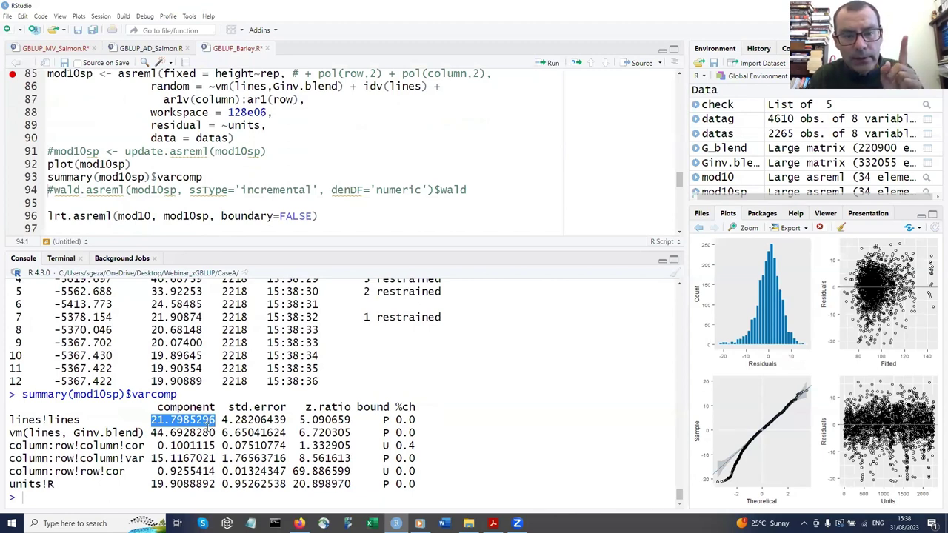
drag(150, 433, 218, 433)
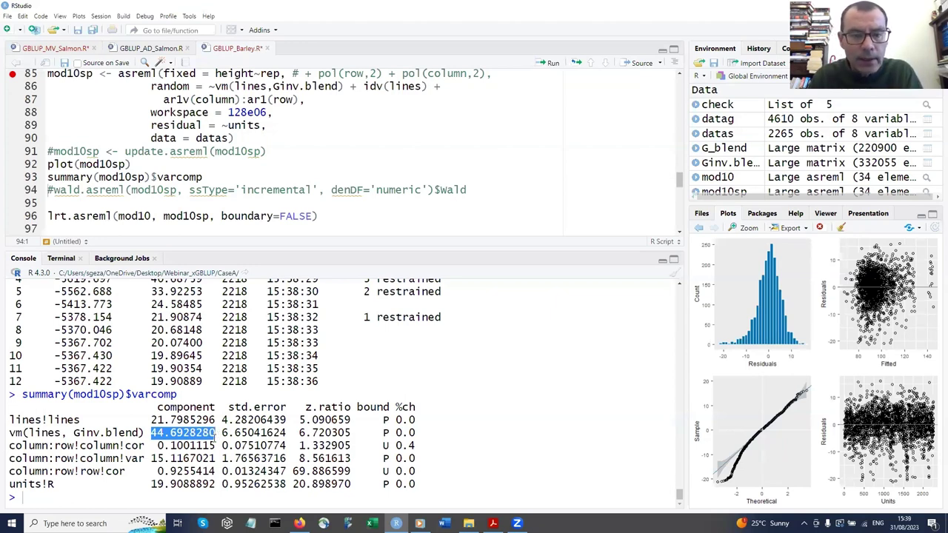
drag(157, 446, 221, 448)
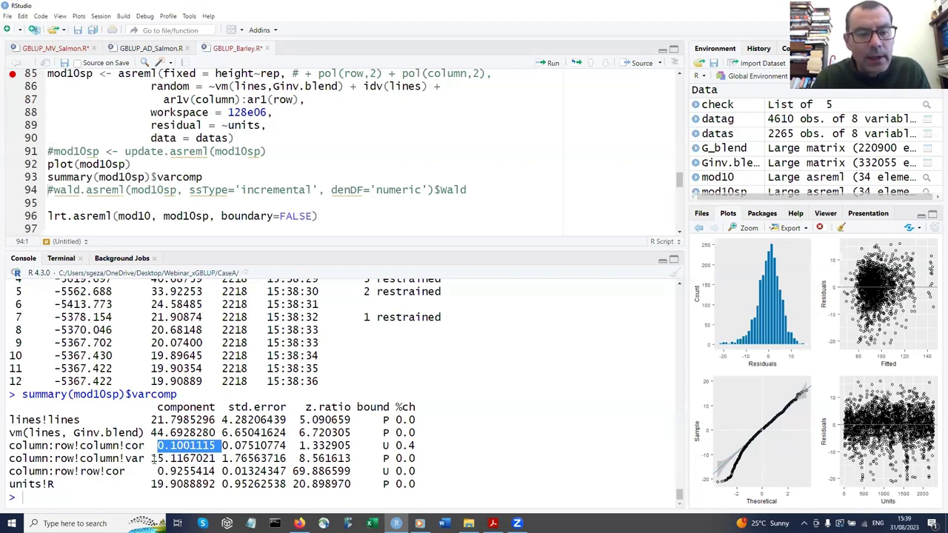
drag(154, 459, 217, 459)
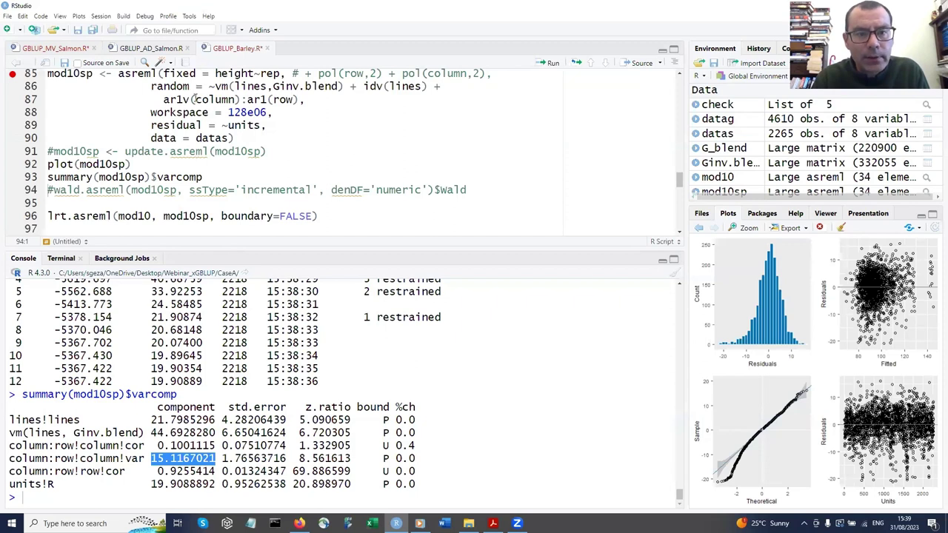
click(183, 100)
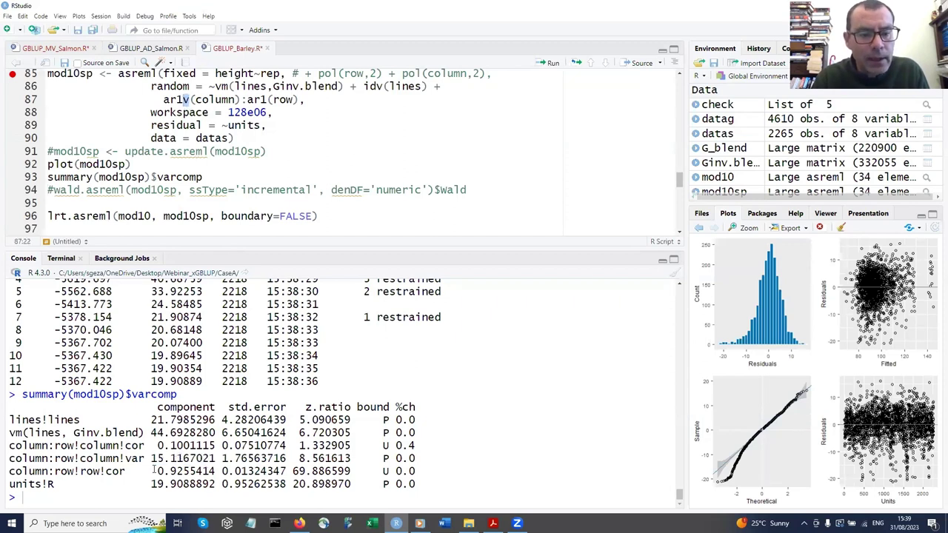
drag(152, 458, 222, 458)
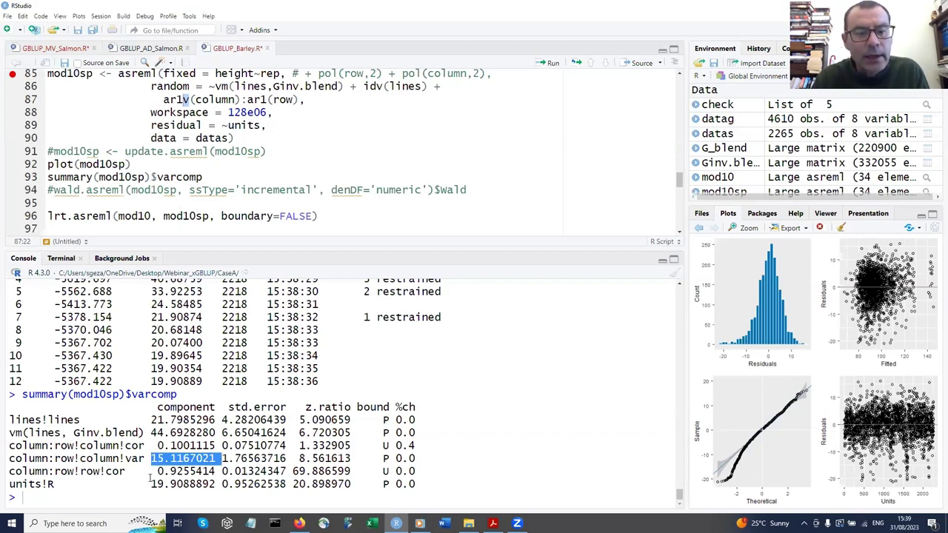
drag(151, 472, 209, 472)
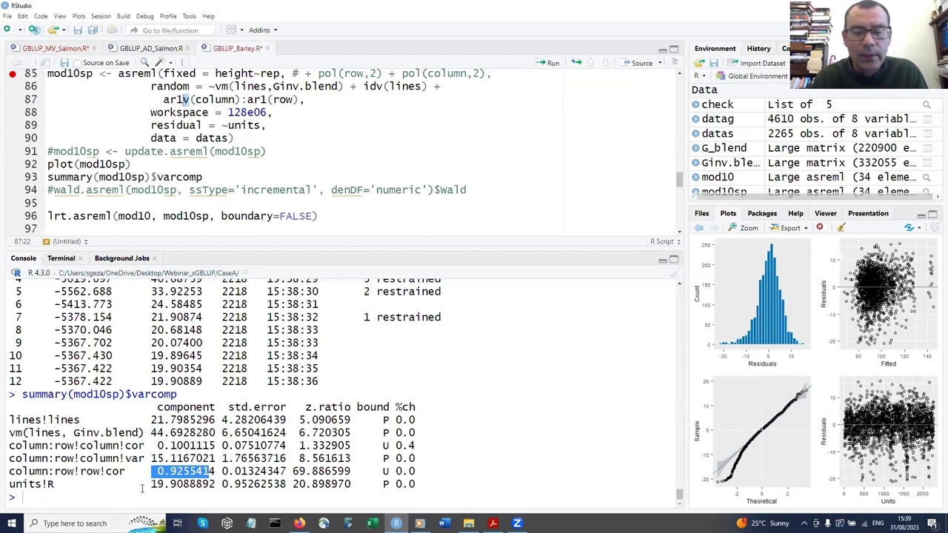
drag(145, 485, 217, 485)
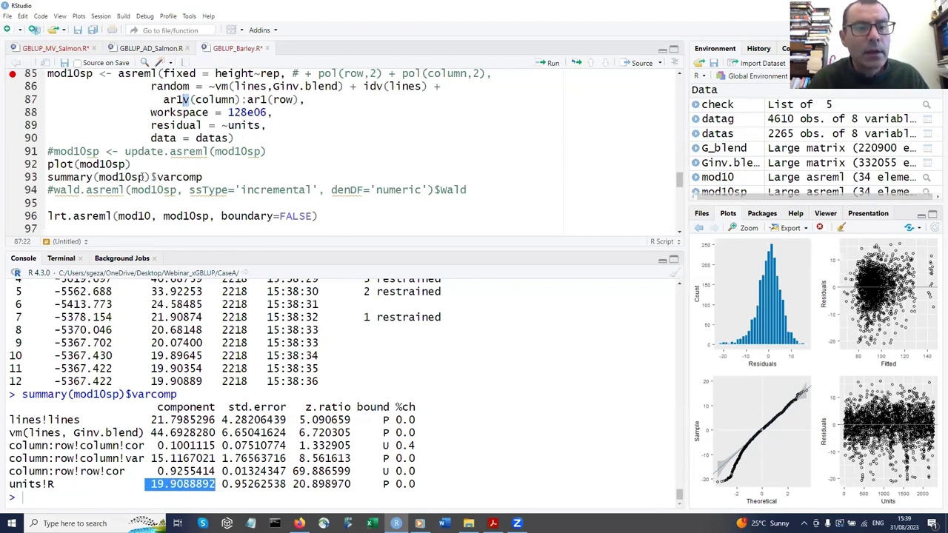
- Plot the residual diagnostics of the spatial model mod10sp
click(146, 166)
key(ctrl+Return)
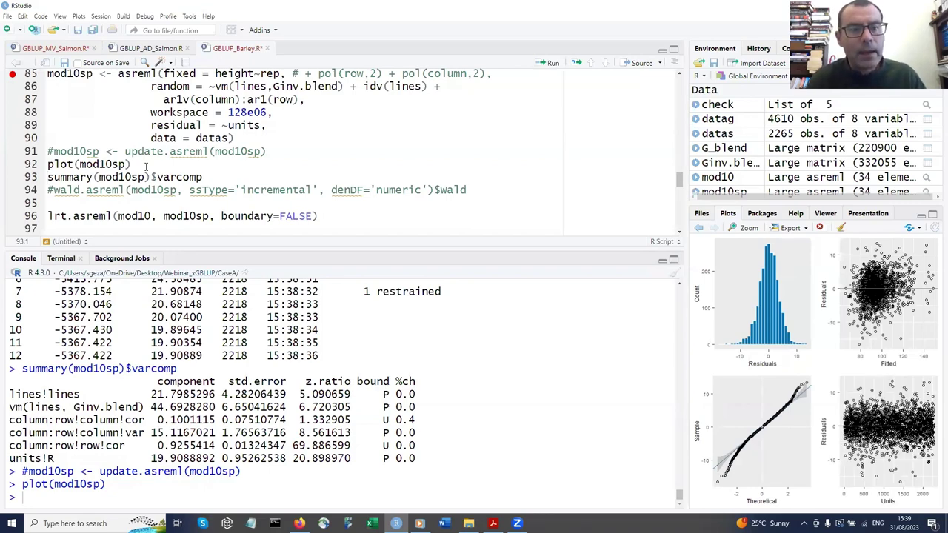
- Reprint the variance components of mod10sp and run a likelihood ratio test of mod10 against mod10sp with boundary=FALSE, checking its p-value
key(ctrl+Return)
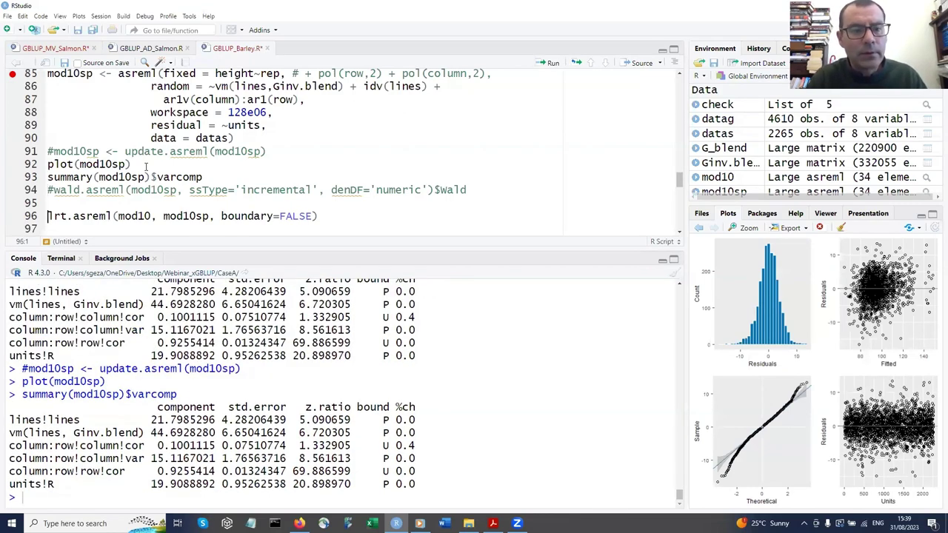
key(ctrl+Return)
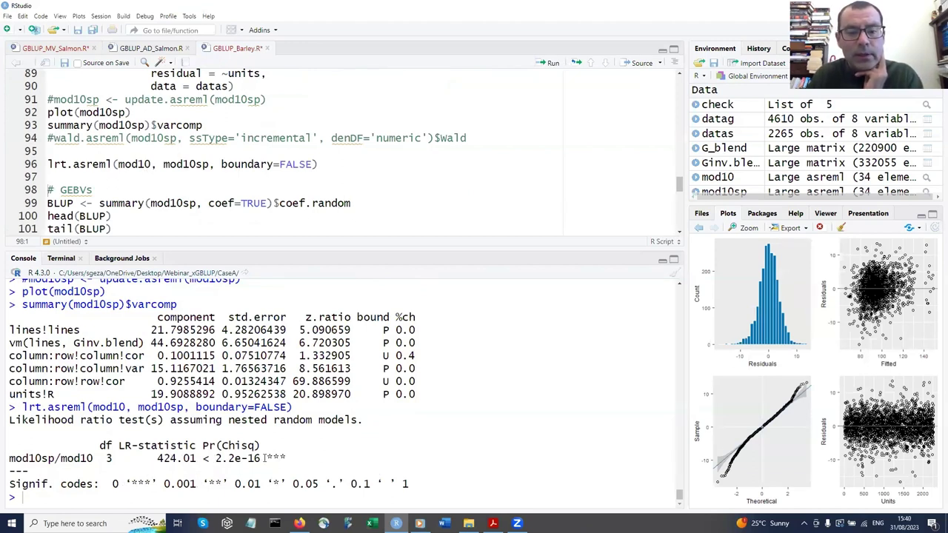
double_click(259, 459)
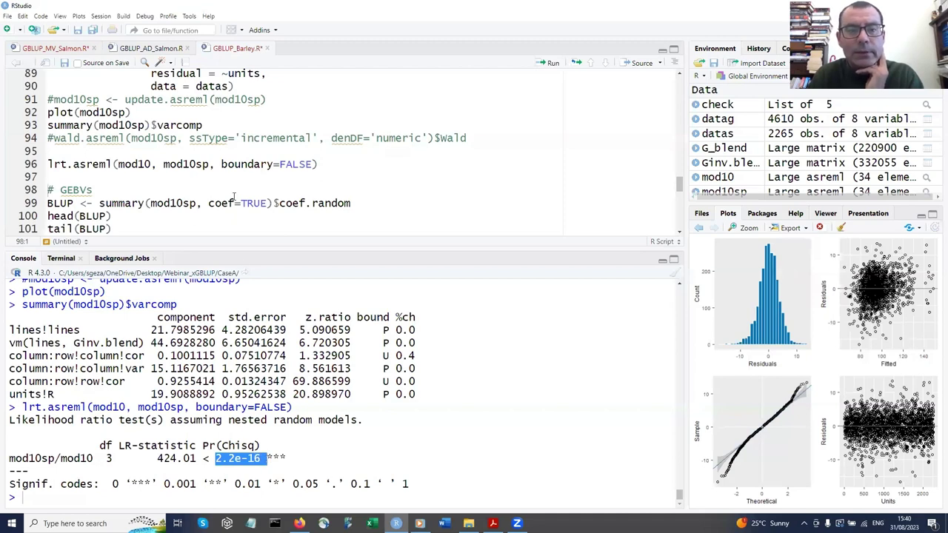
- Extract mod10sp's random coefficients into BLUP and its 'vm' rows into GEBV, previewing both objects
scroll(231, 184, down, 1)
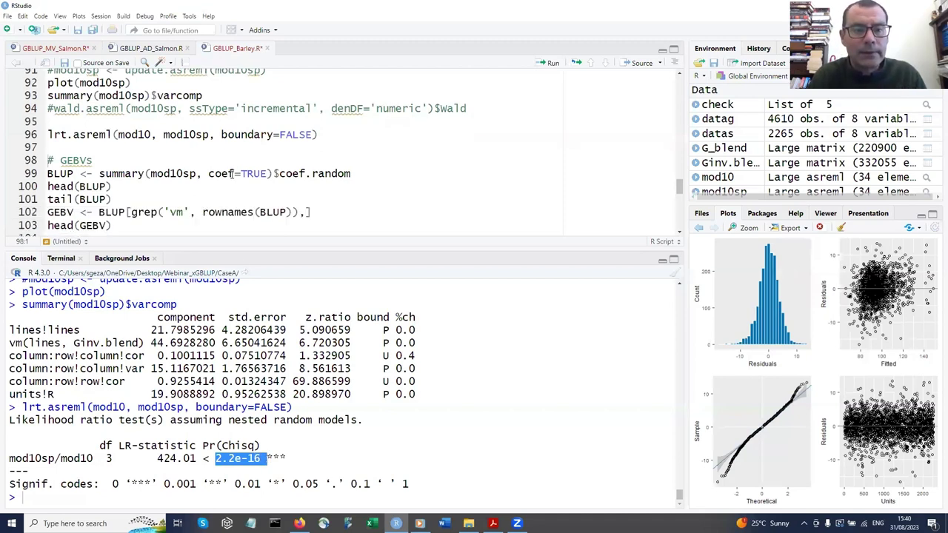
click(229, 174)
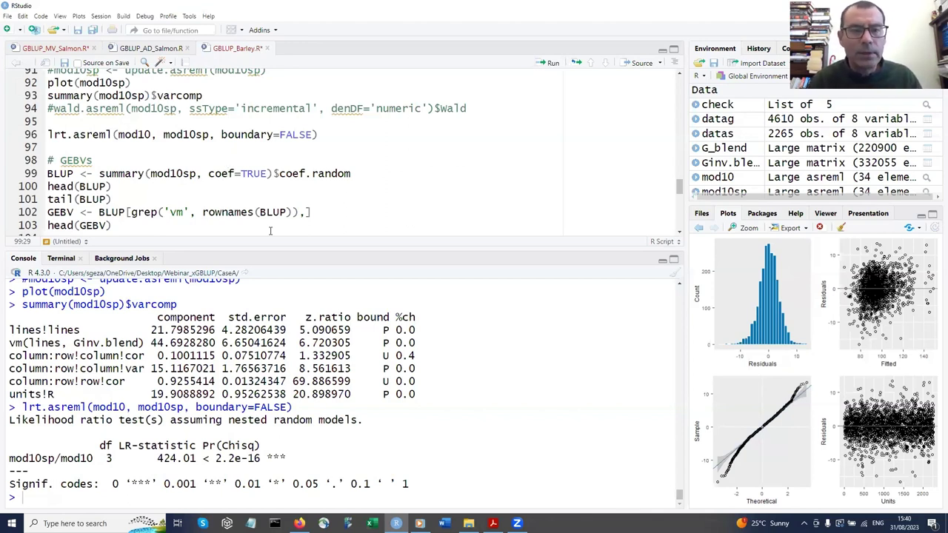
key(ctrl+Return)
key(ctrl+Return)
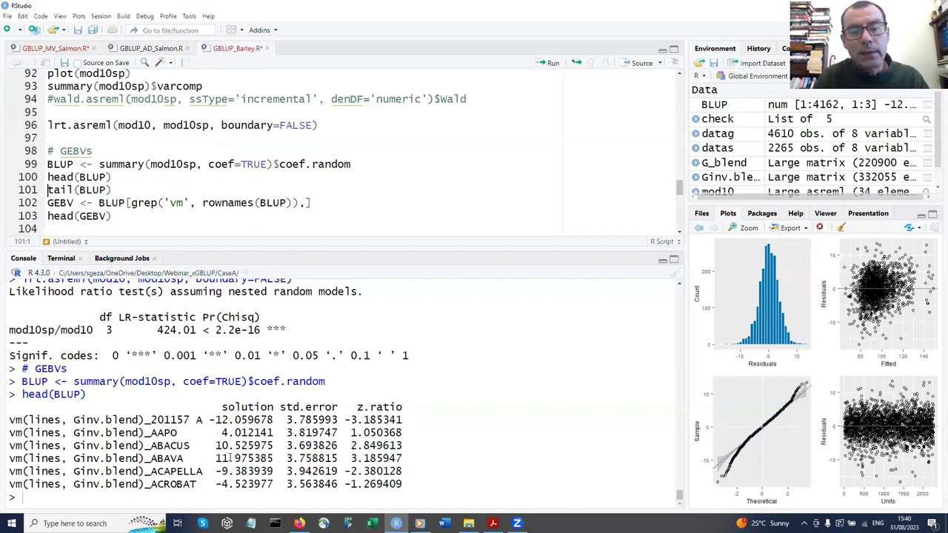
key(ctrl+Return)
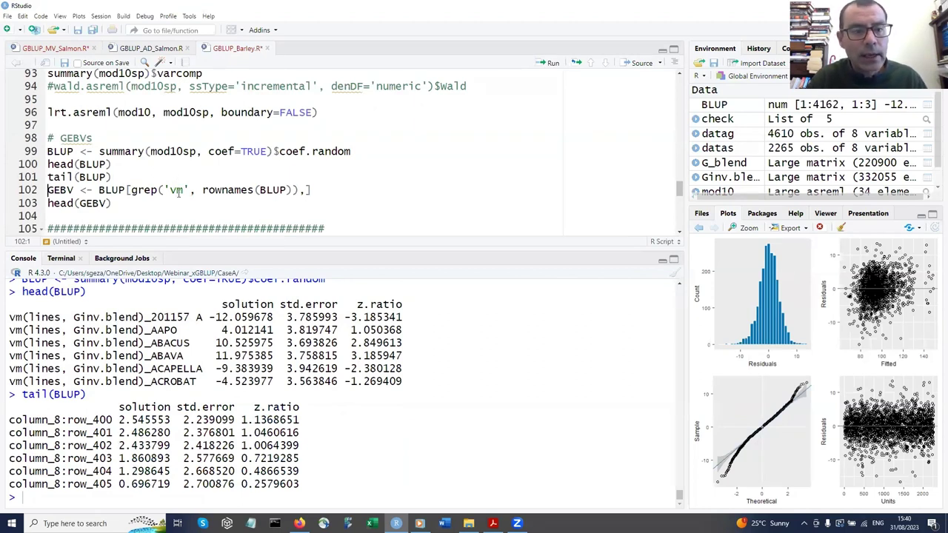
key(ctrl+Return)
key(ctrl+Return)
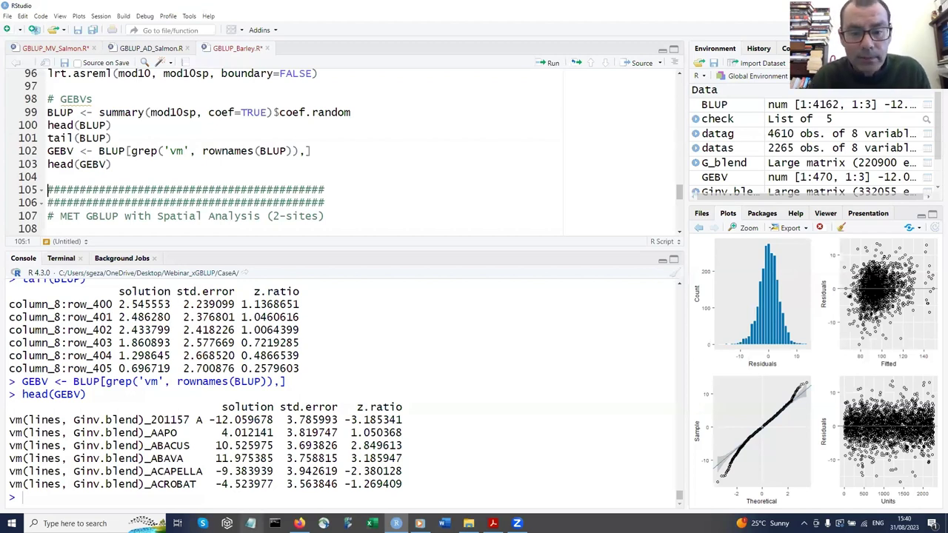
- Switch to Acrobat Reader to view the Multi-Environment Trial Analyses xGBLUP slide
mouse_move(493, 522)
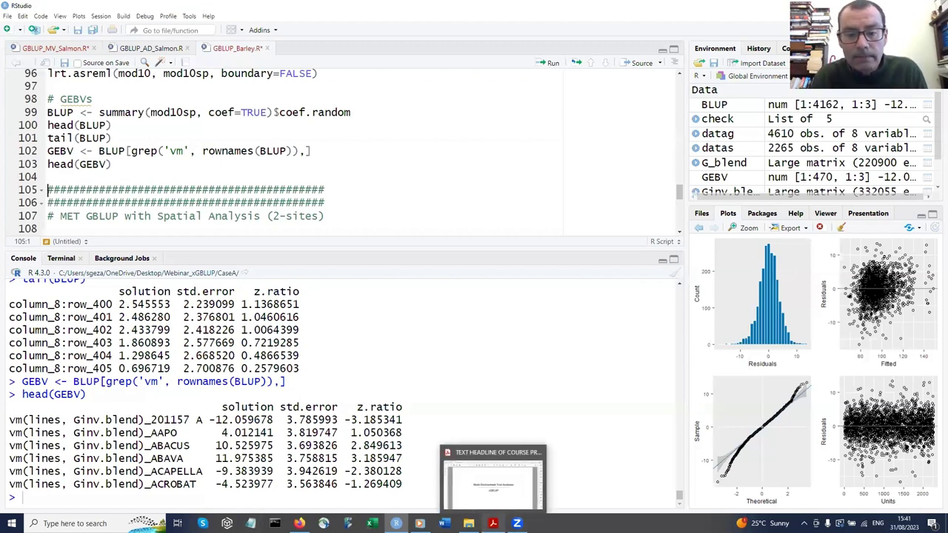
click(492, 485)
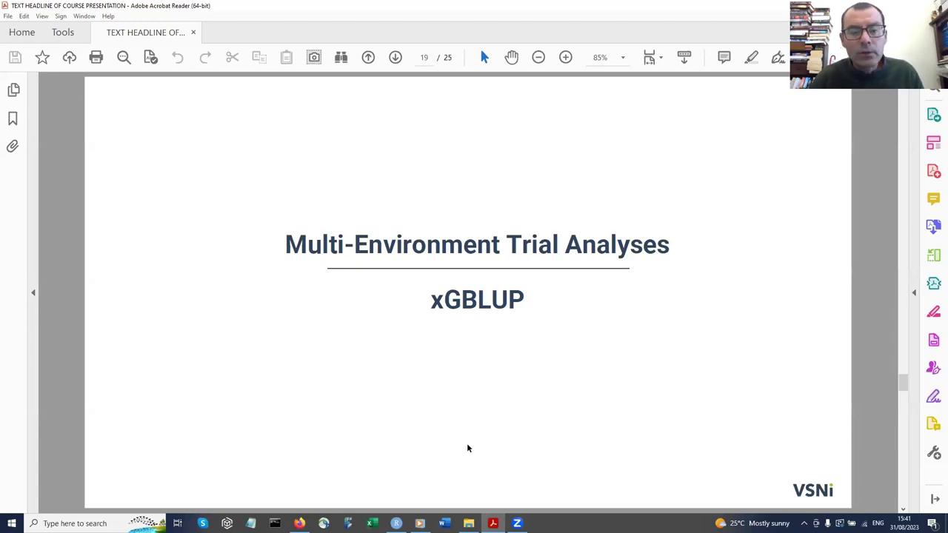
- Switch to RStudio to highlight Ginv.blend in mod10sp's random formula, and return to the presentation in Acrobat Reader
click(396, 524)
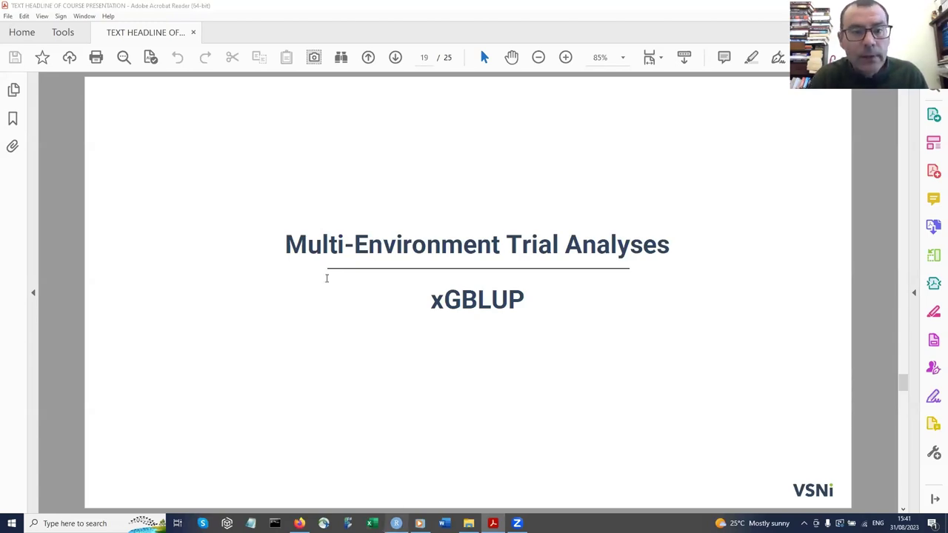
scroll(295, 185, up, 5)
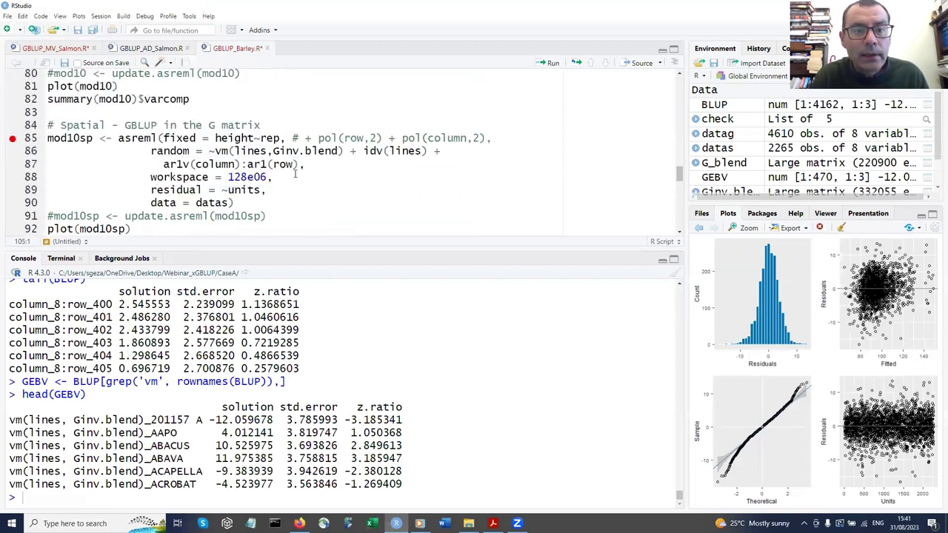
drag(274, 150, 340, 150)
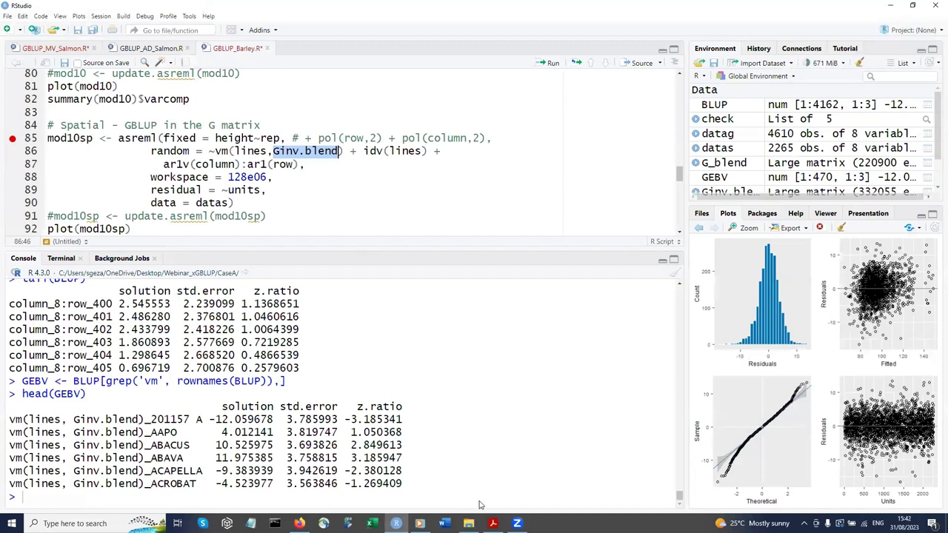
mouse_move(493, 524)
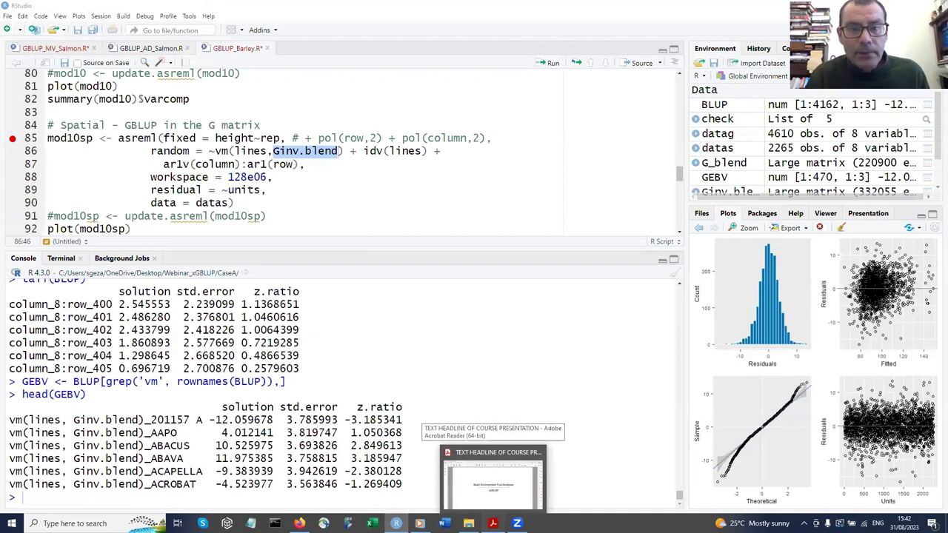
click(486, 465)
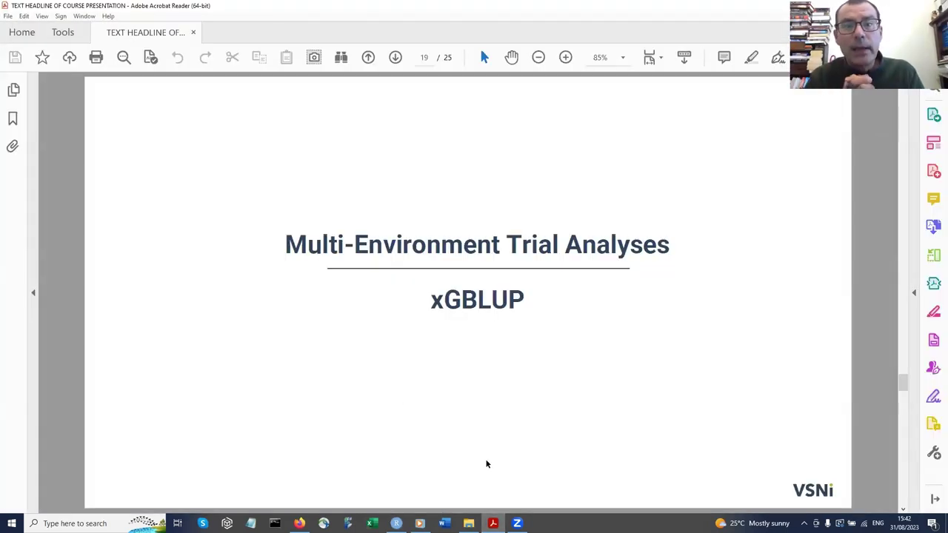
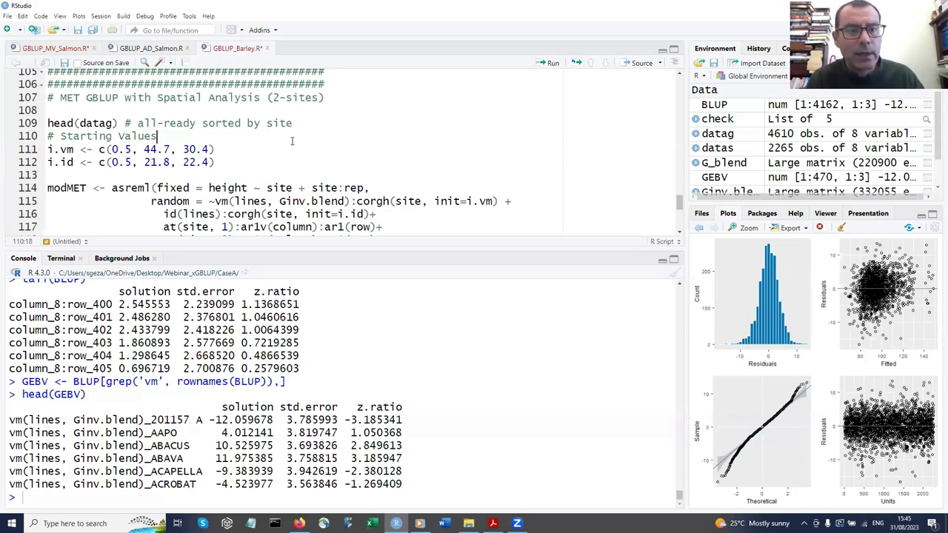
- Preview the first rows of datag and define the starting values i.vm as c(0.5, 44.7, 30.4) and i.id as c(0.5, 21.8, 22.4)
key(Up)
key(ctrl+Return)
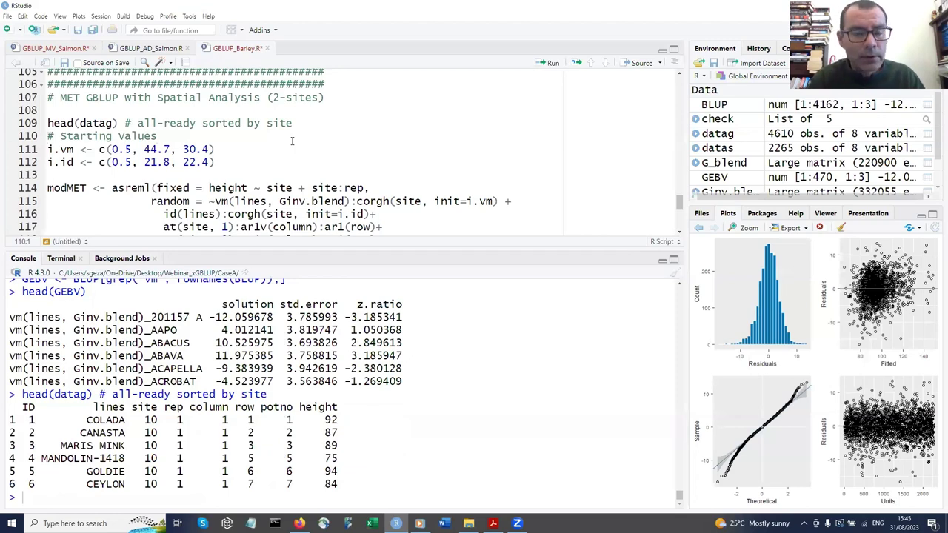
key(Down)
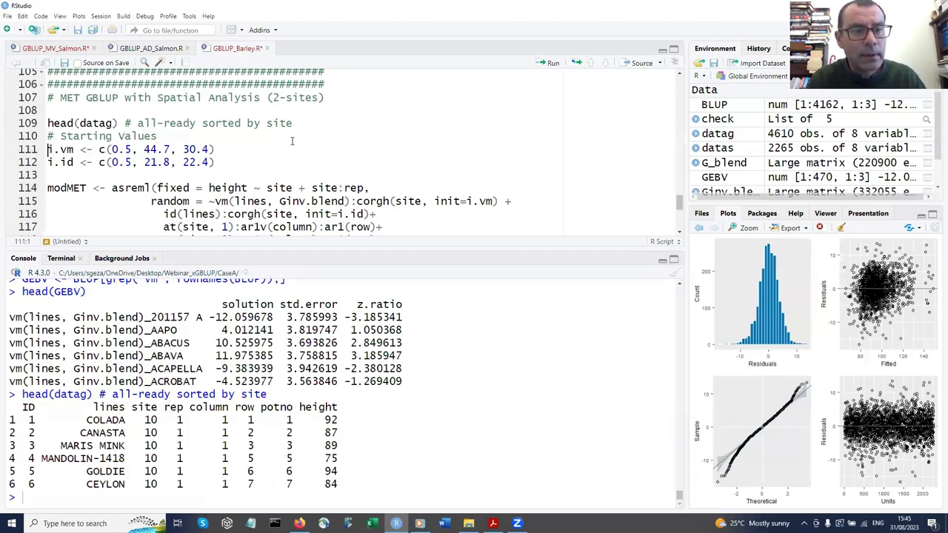
key(ctrl+Return)
key(ctrl+Return)
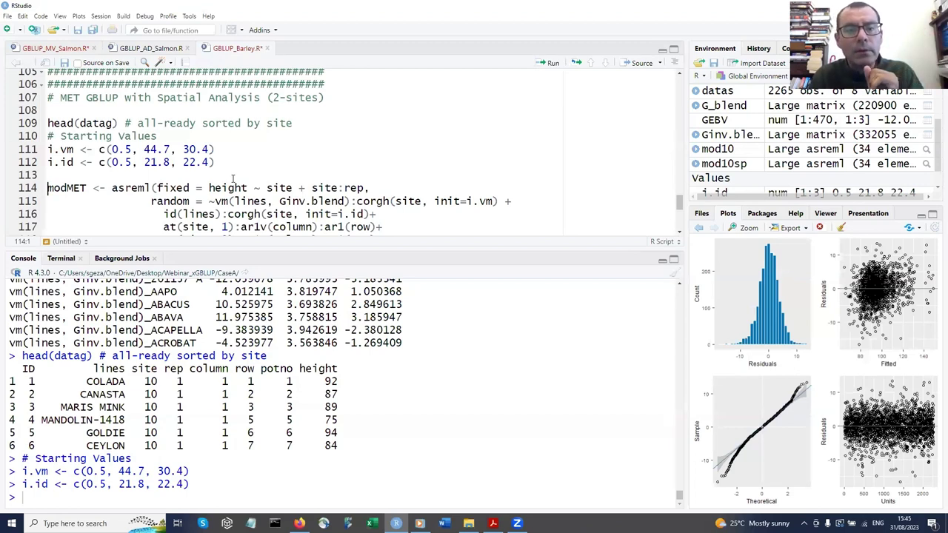
- Examine the fixed part of the modMET call: the height response, the site effect and the site:rep term
scroll(232, 180, down, 1)
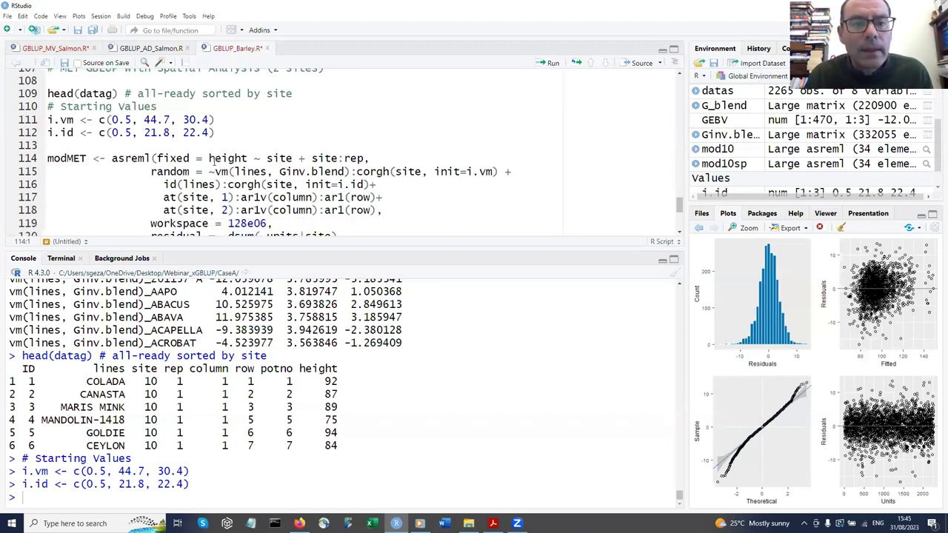
drag(209, 158, 246, 159)
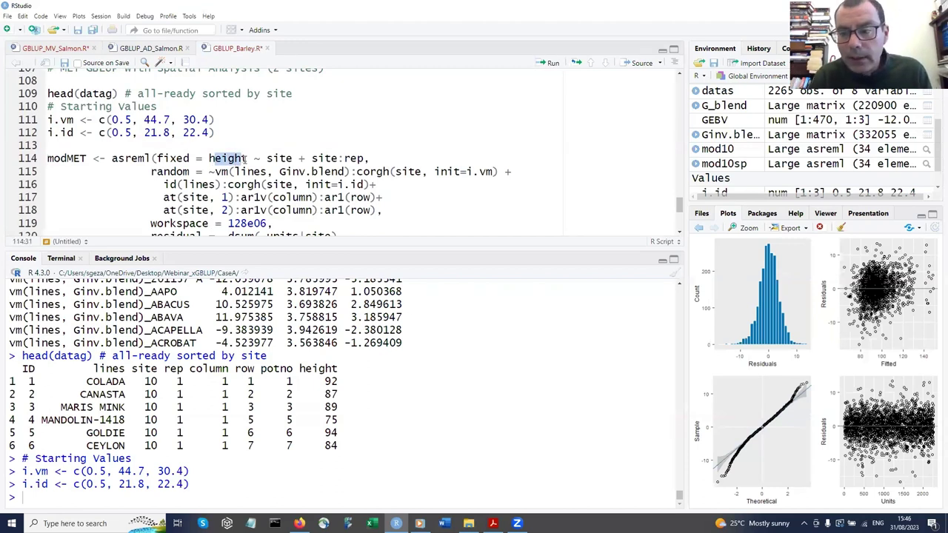
click(273, 159)
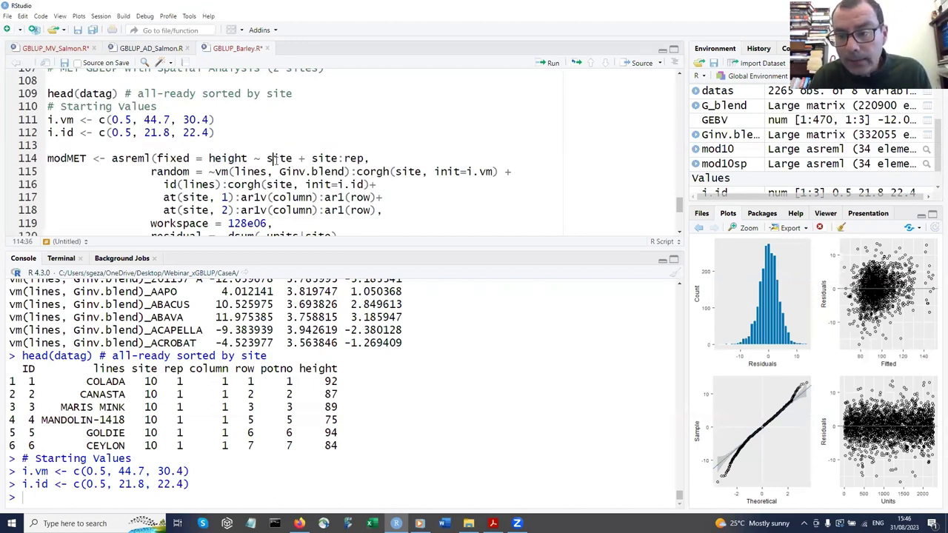
double_click(271, 158)
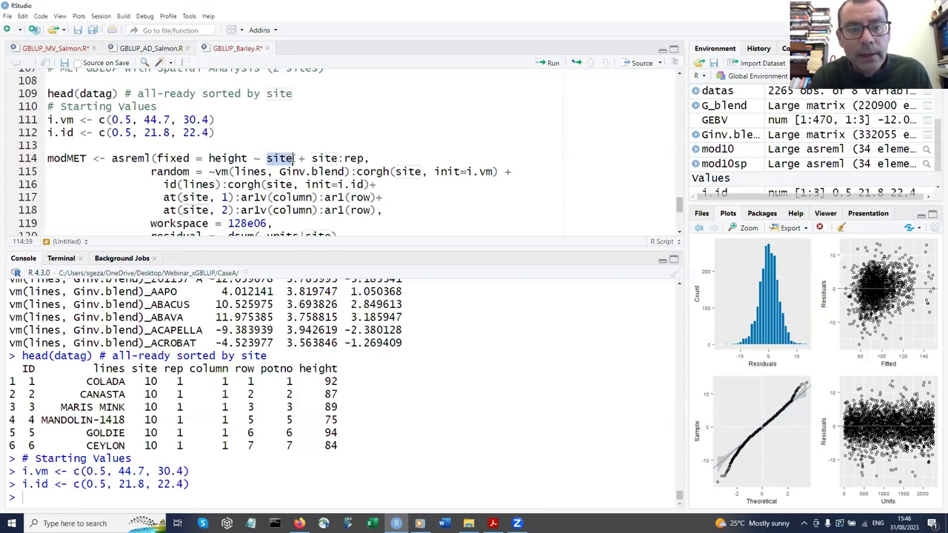
click(309, 159)
drag(311, 159, 364, 159)
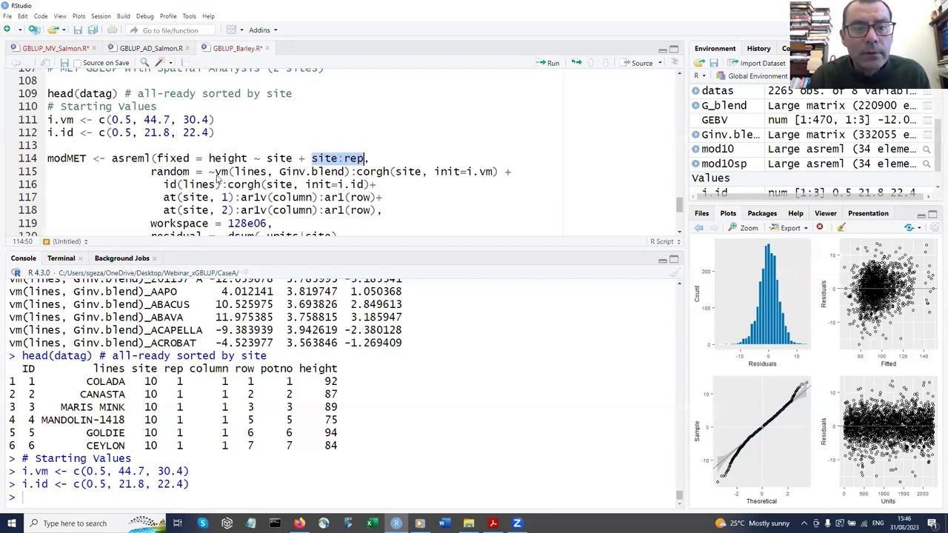
- Examine modMET's random terms: the genomic and id(lines) corgh structures with their starting values, and the spatial terms for each site
drag(215, 171, 353, 175)
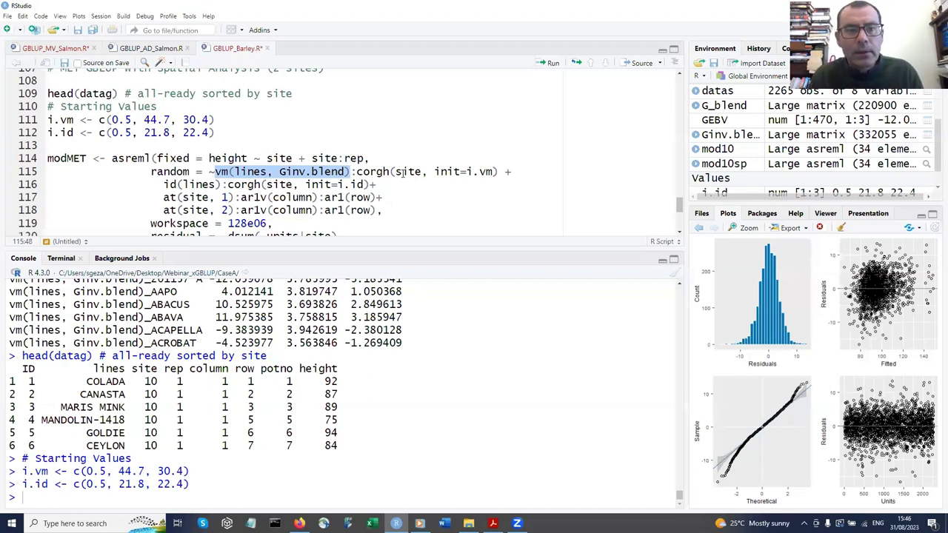
drag(114, 120, 134, 120)
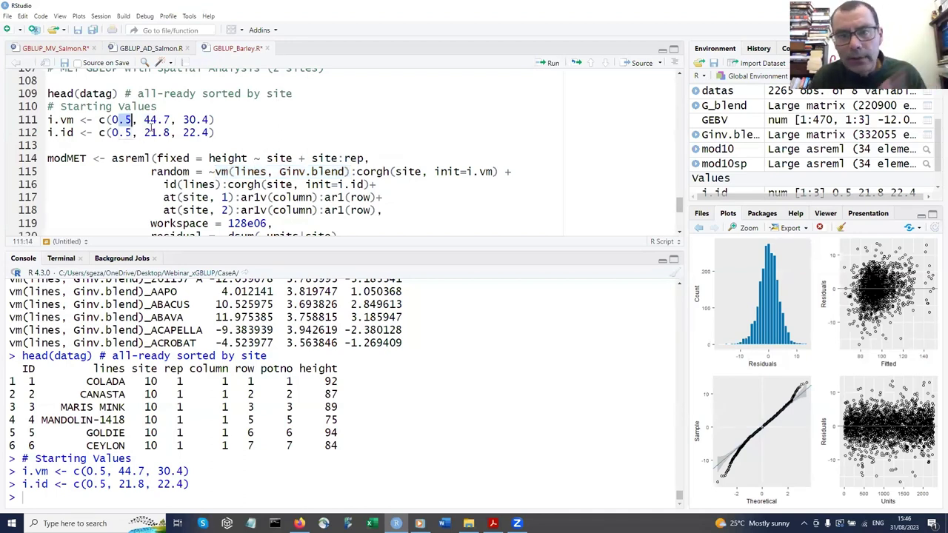
click(189, 120)
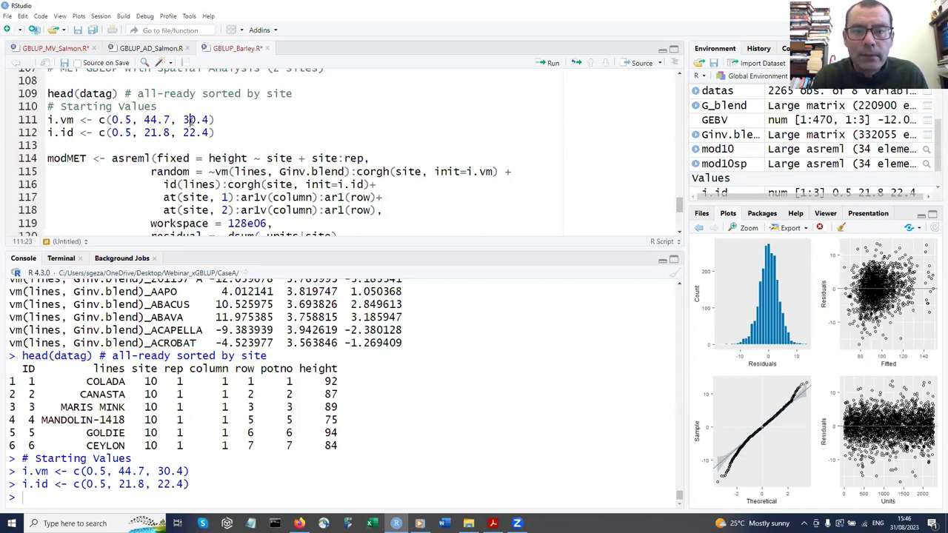
drag(434, 172, 490, 172)
drag(163, 184, 371, 184)
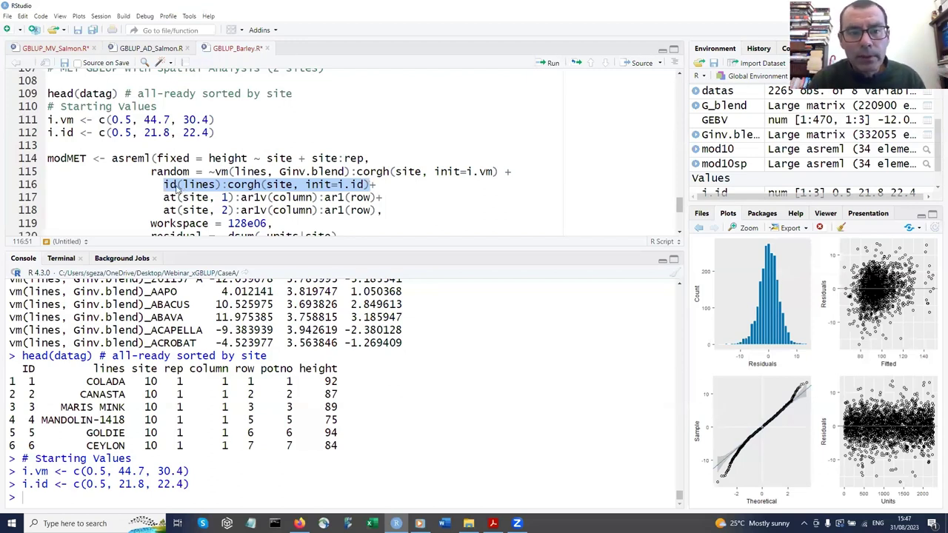
click(177, 186)
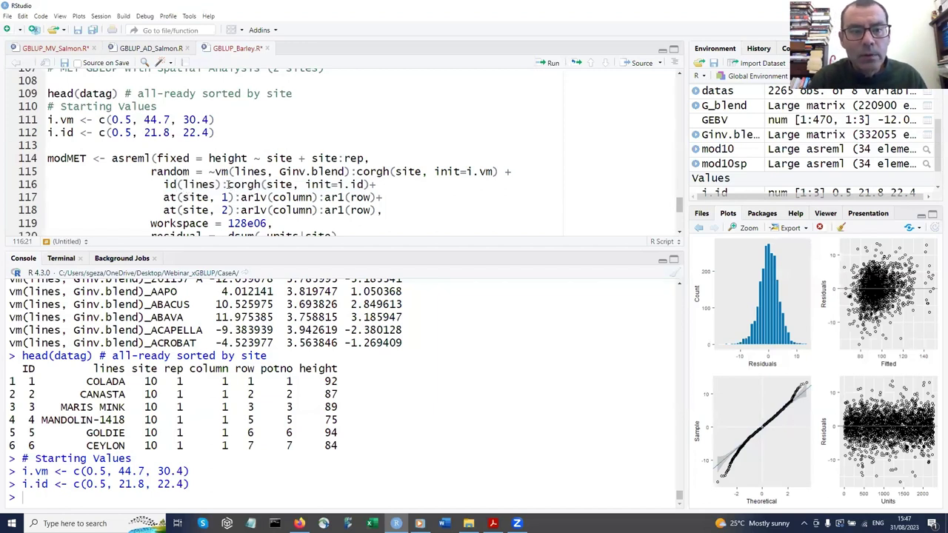
drag(227, 185, 262, 185)
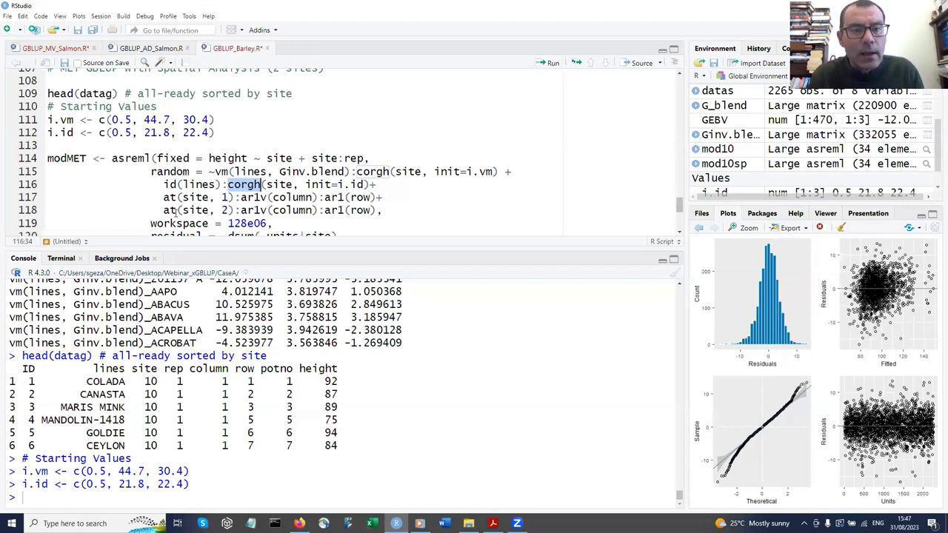
drag(157, 198, 389, 210)
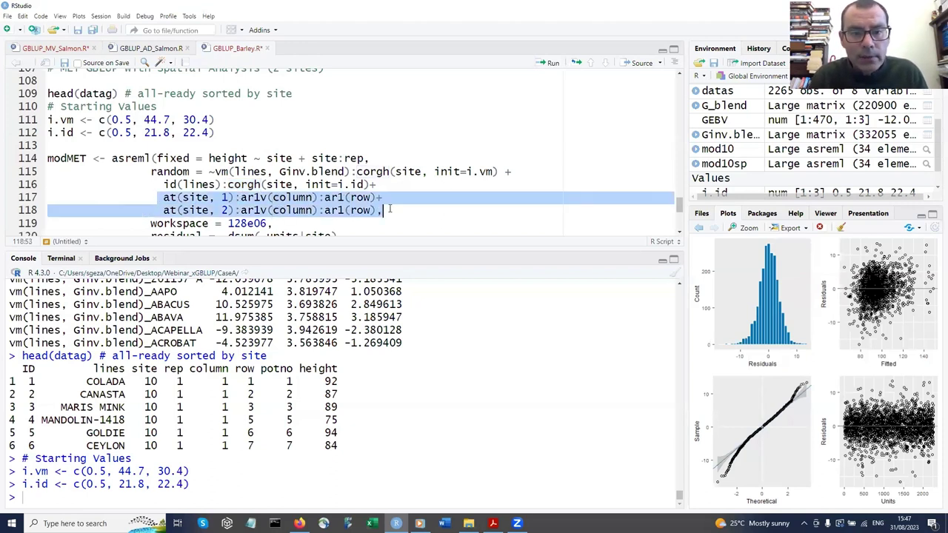
- Fit the two-site spatial GBLUP model modMET on datag
scroll(390, 209, down, 1)
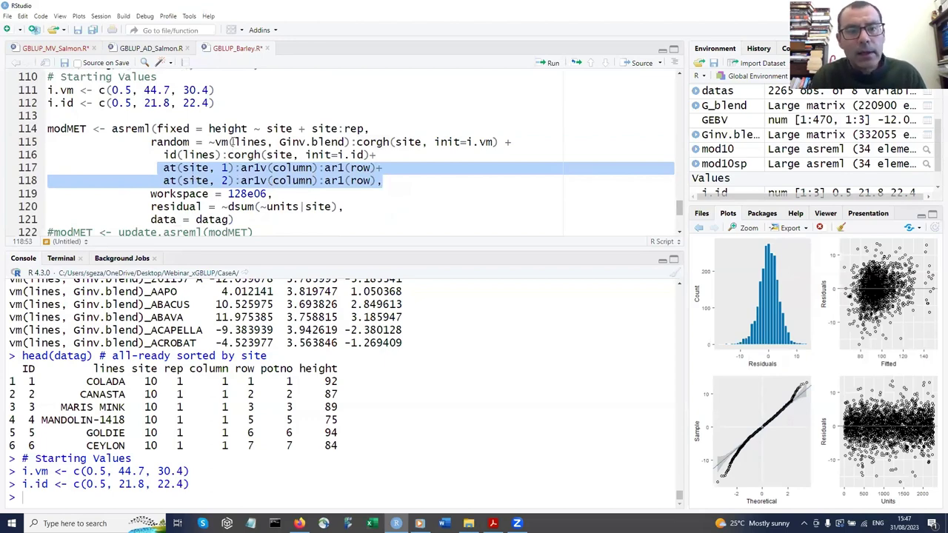
click(237, 128)
key(ctrl+Return)
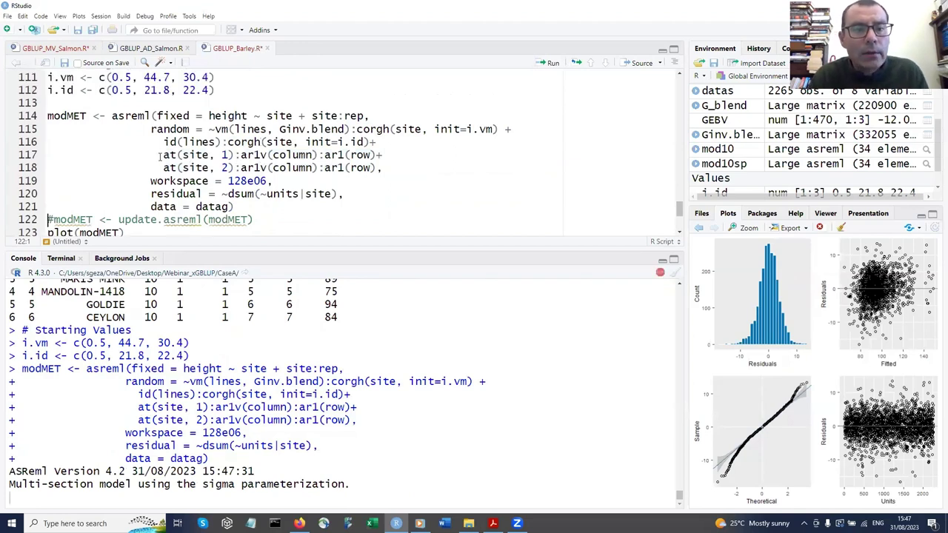
- Examine the at(site, 1) spatial term and the dsum(~units|site) residual structure in the modMET code
drag(159, 155, 234, 155)
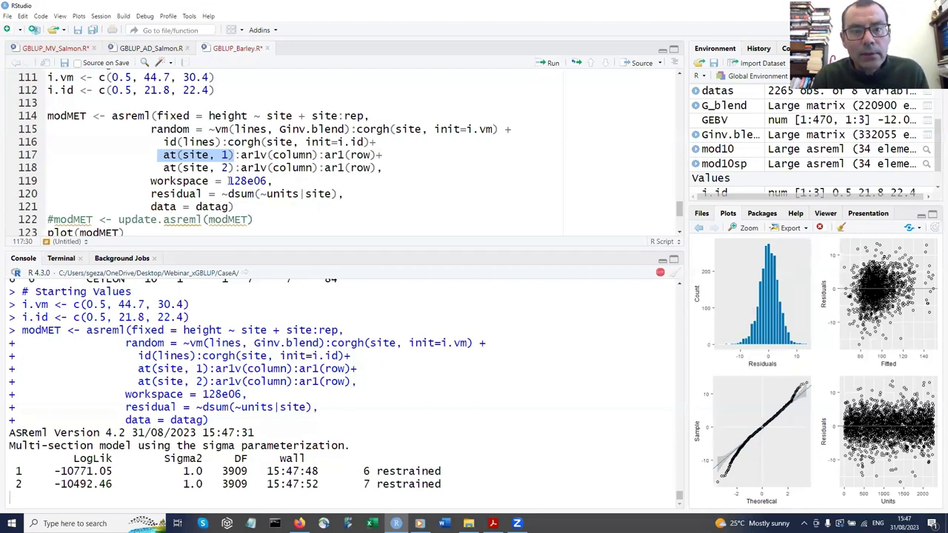
drag(221, 194, 345, 194)
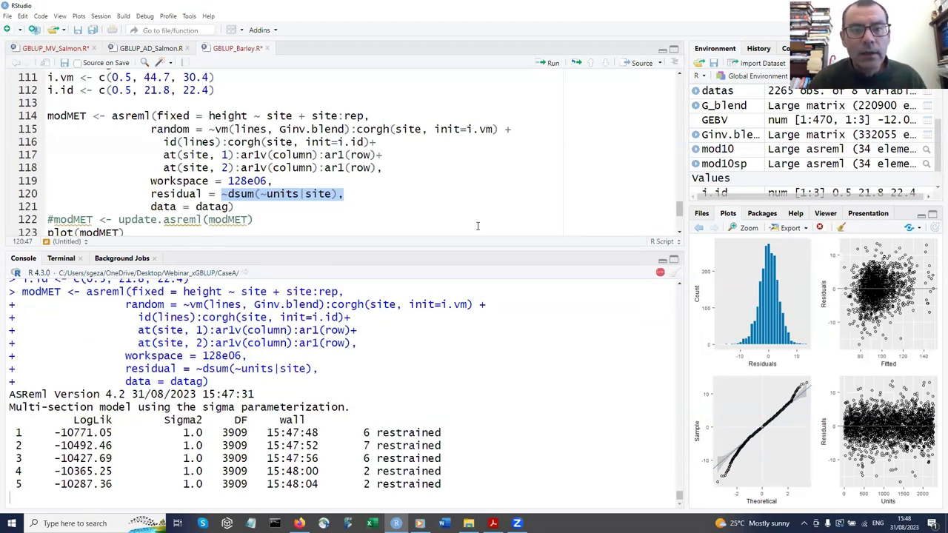
- Plot the residual diagnostics of the fitted modMET model
scroll(299, 197, down, 1)
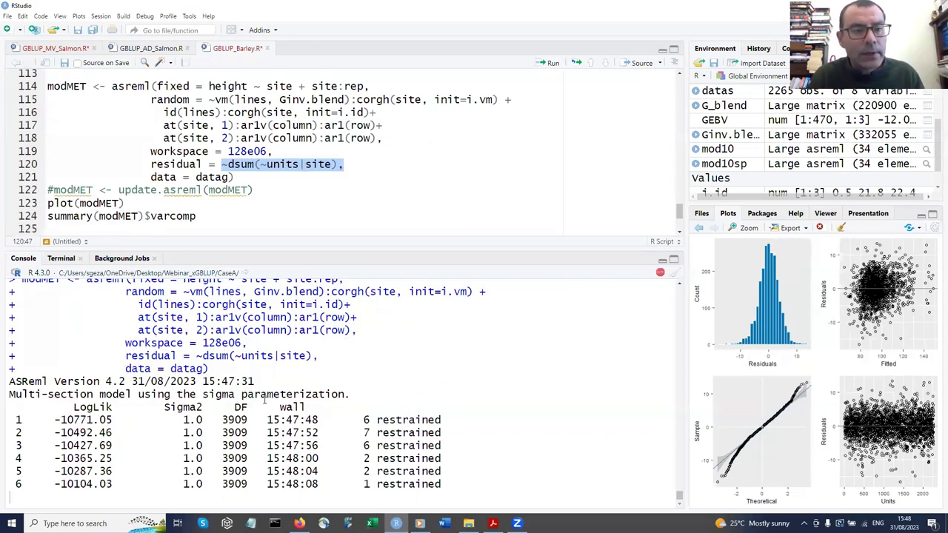
click(154, 206)
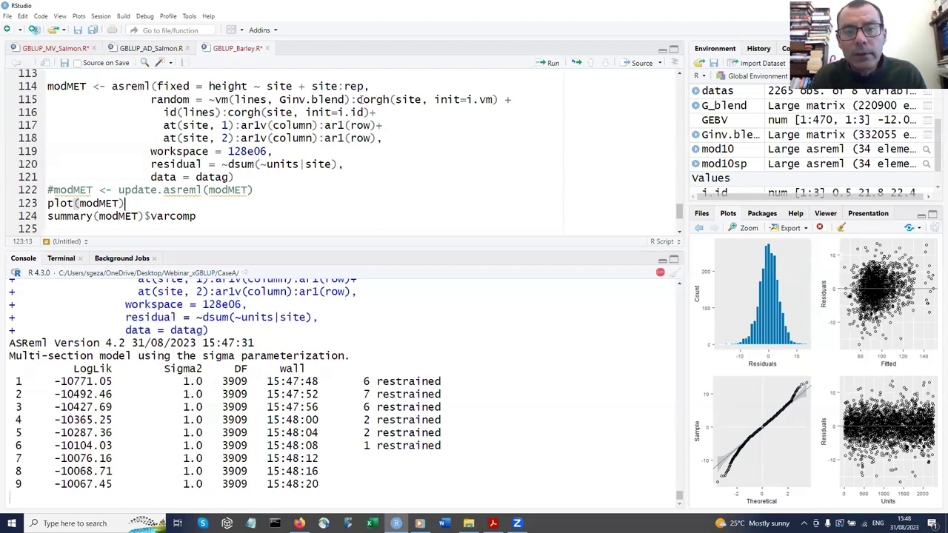
drag(356, 99, 389, 102)
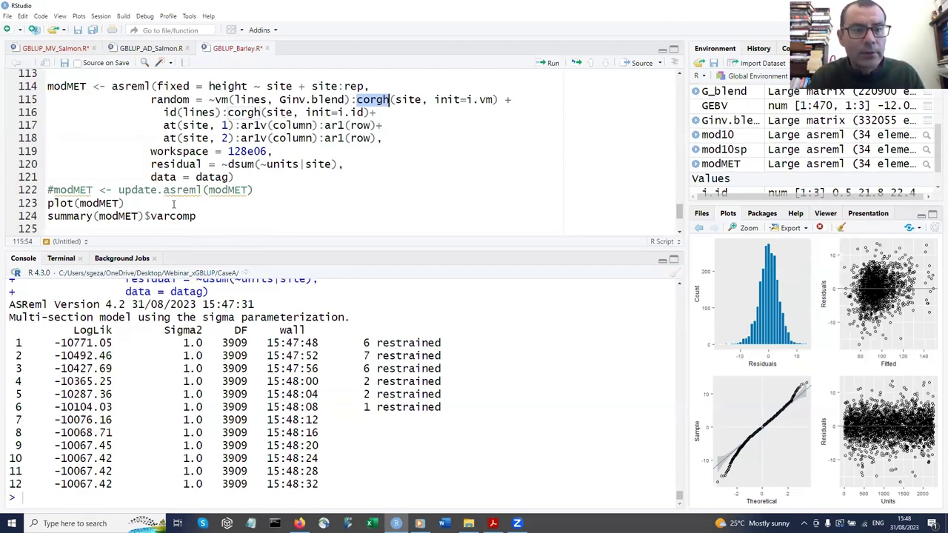
click(151, 201)
key(ctrl+Return)
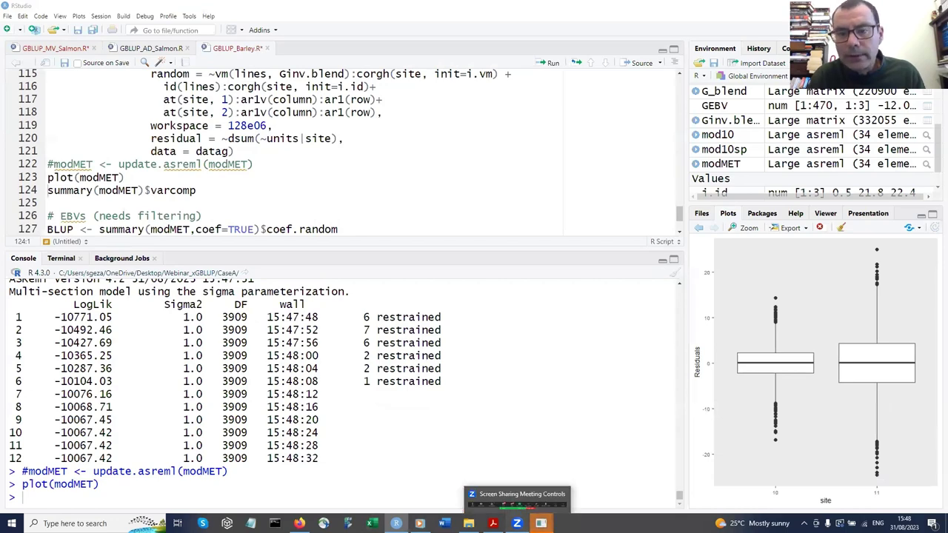
- Examine modMET's residual plots for sites 10 and 11 in the separate R Graphics windows, closing Device 5, and return to the script
click(543, 494)
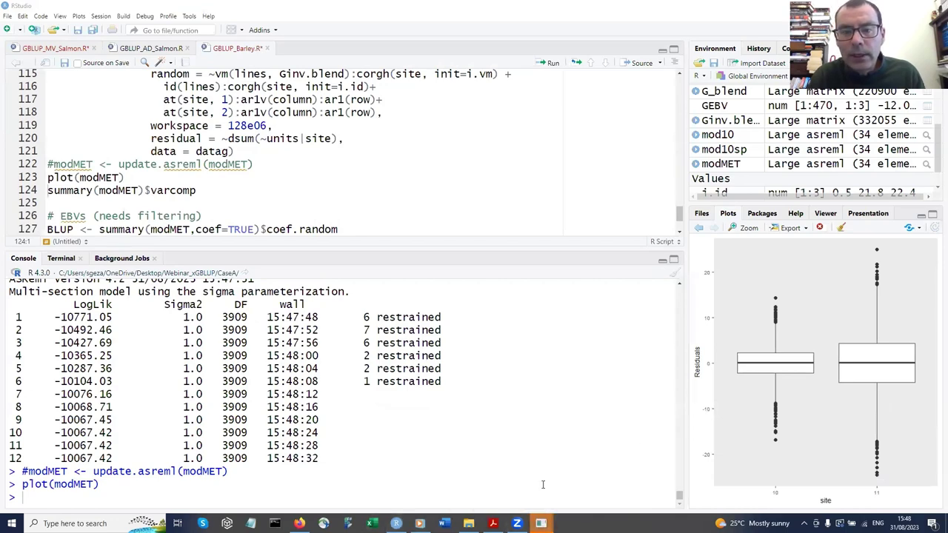
drag(744, 9, 421, 105)
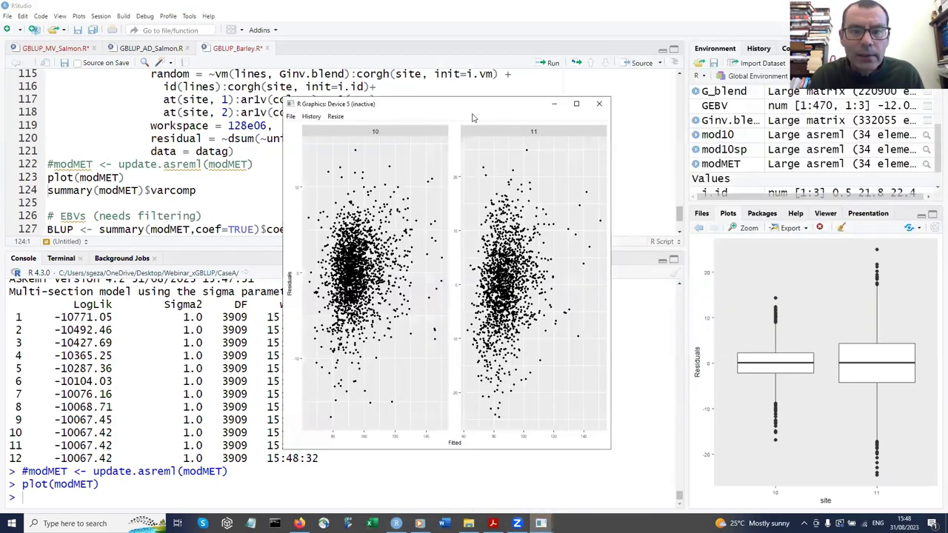
click(599, 109)
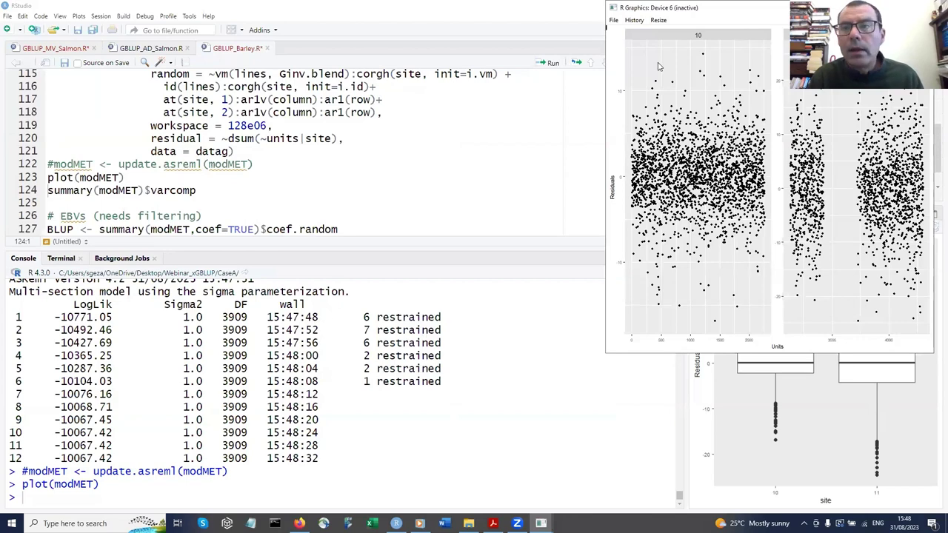
key(alt+Tab)
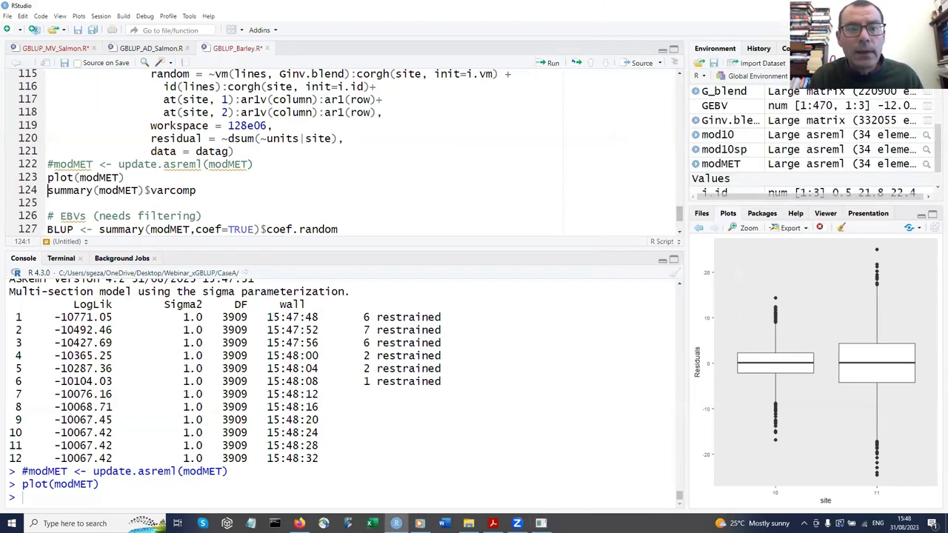
- Print modMET's variance components with summary(modMET)$varcomp
click(217, 191)
key(ctrl+Return)
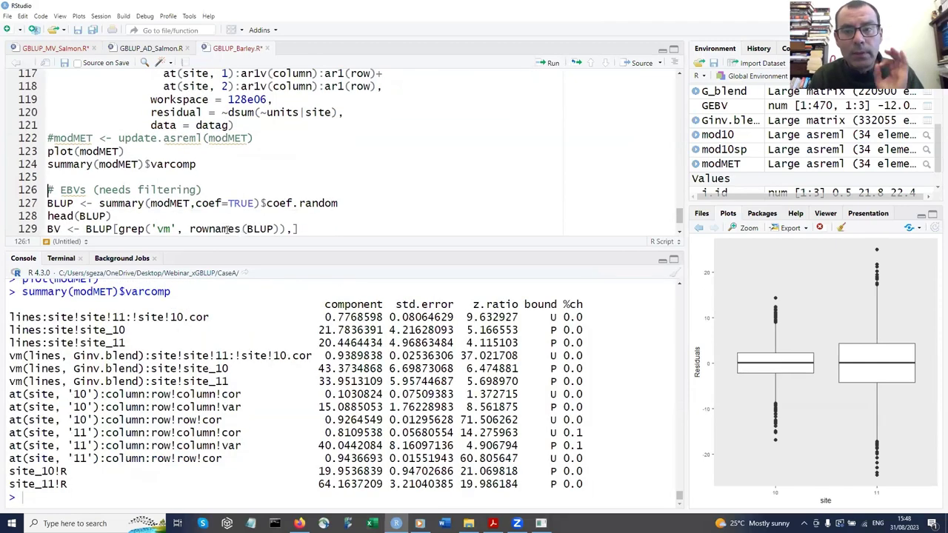
scroll(197, 171, up, 2)
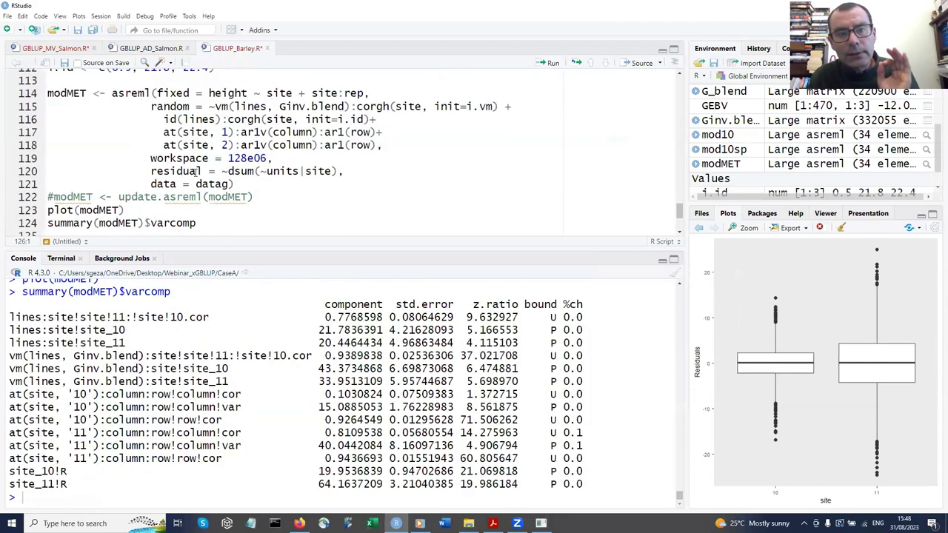
scroll(197, 171, down, 1)
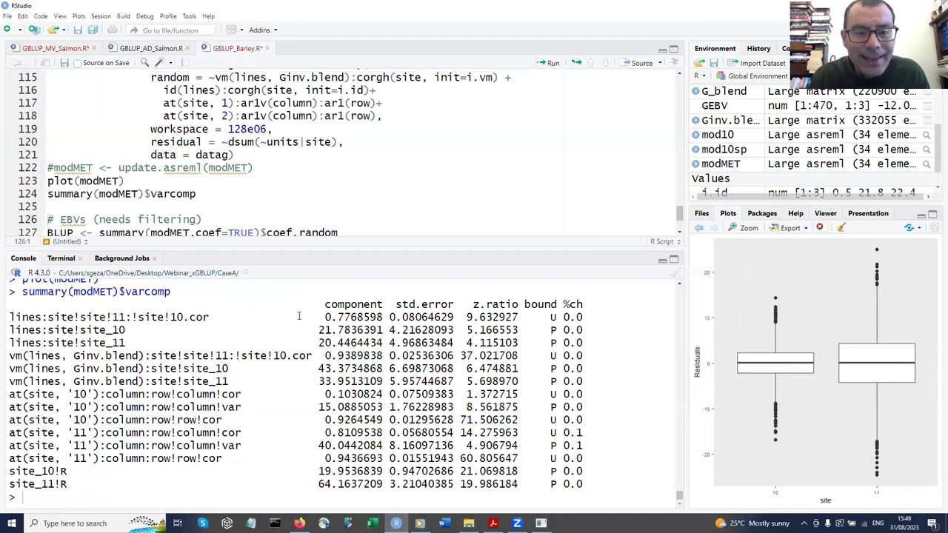
- Examine the modMET components: the between-site correlations, the genomic variances, the spatial parameters and the residual variances of both sites
drag(286, 317, 389, 318)
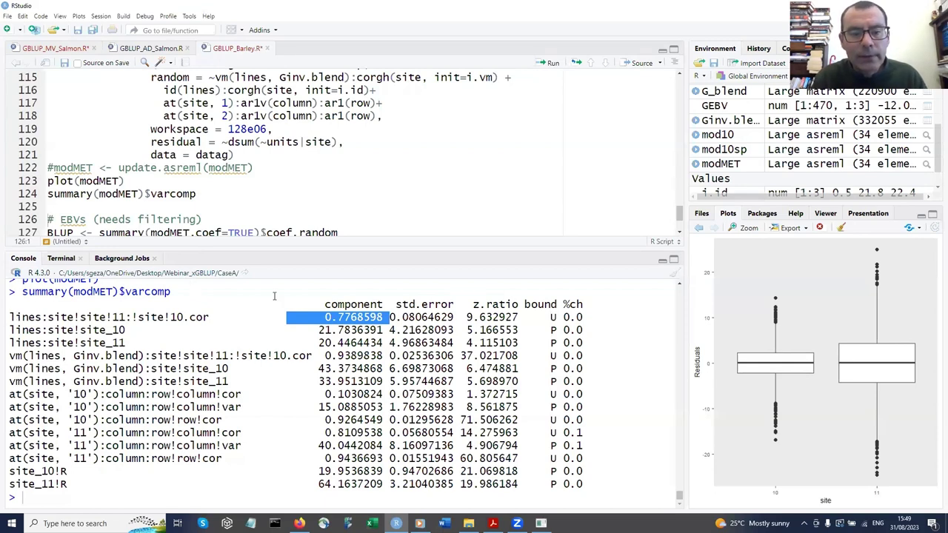
click(295, 331)
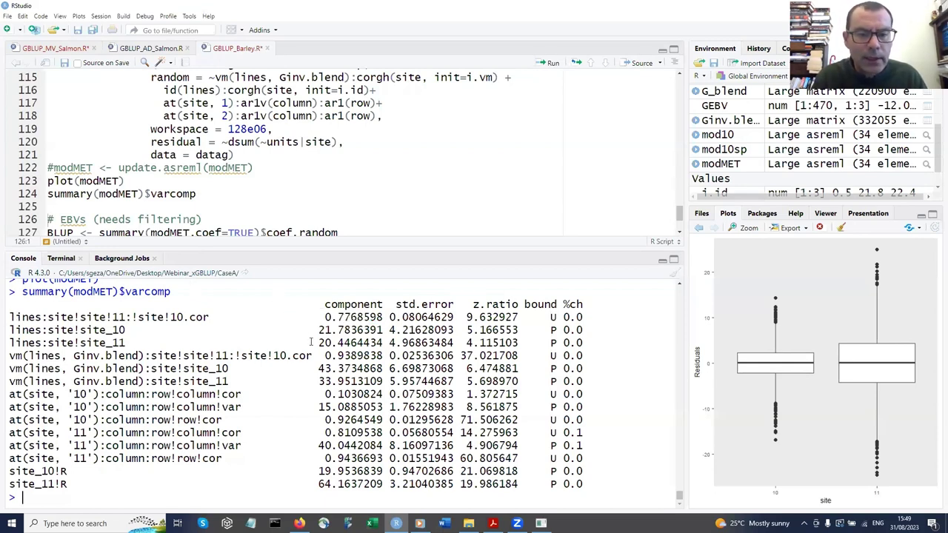
drag(318, 356, 389, 357)
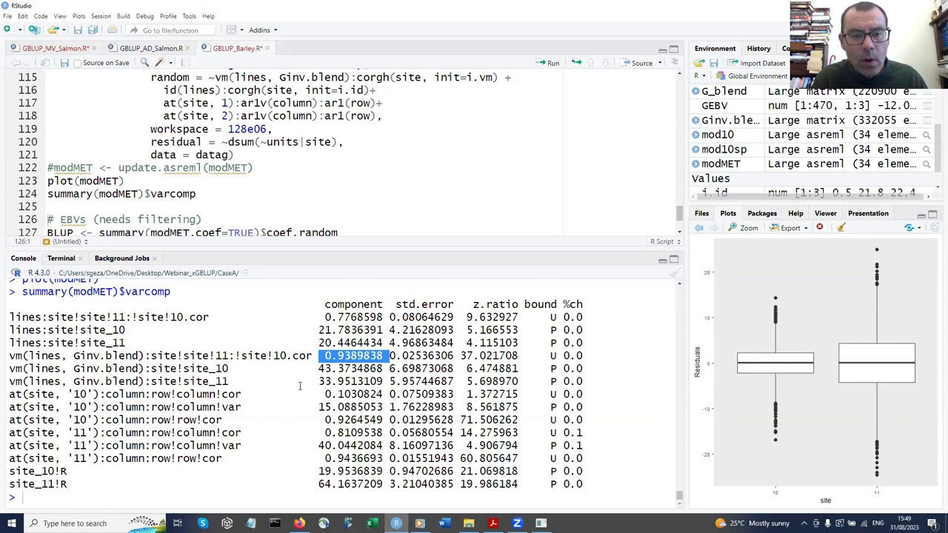
drag(317, 368, 388, 380)
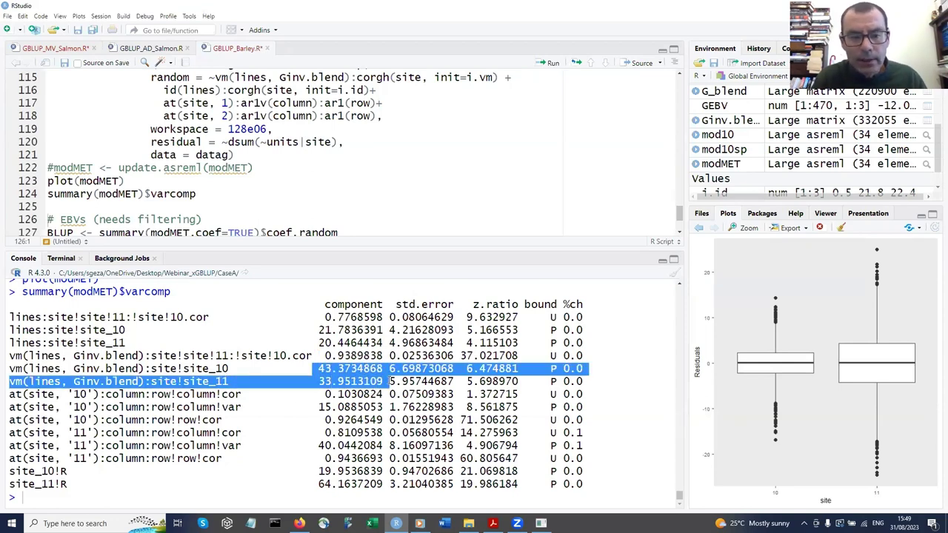
drag(317, 394, 389, 420)
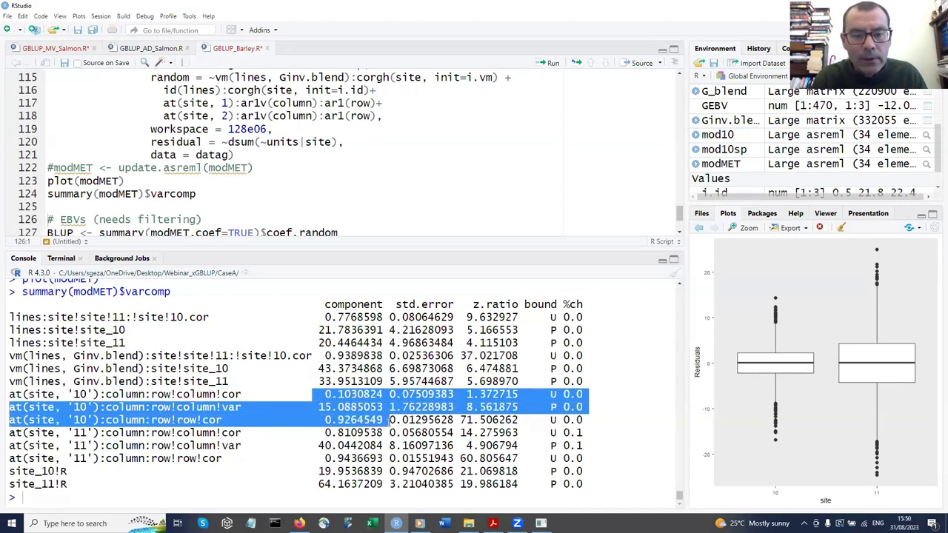
click(315, 430)
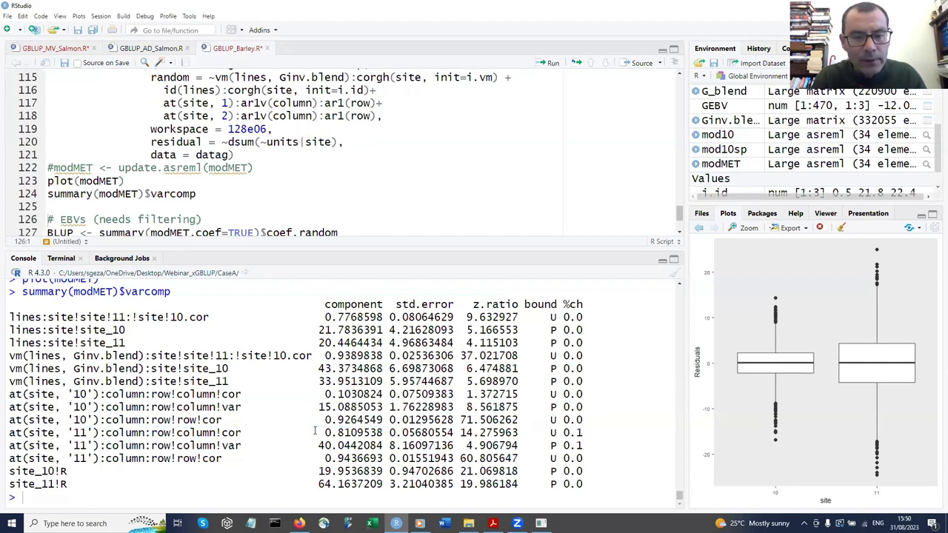
drag(314, 431, 436, 458)
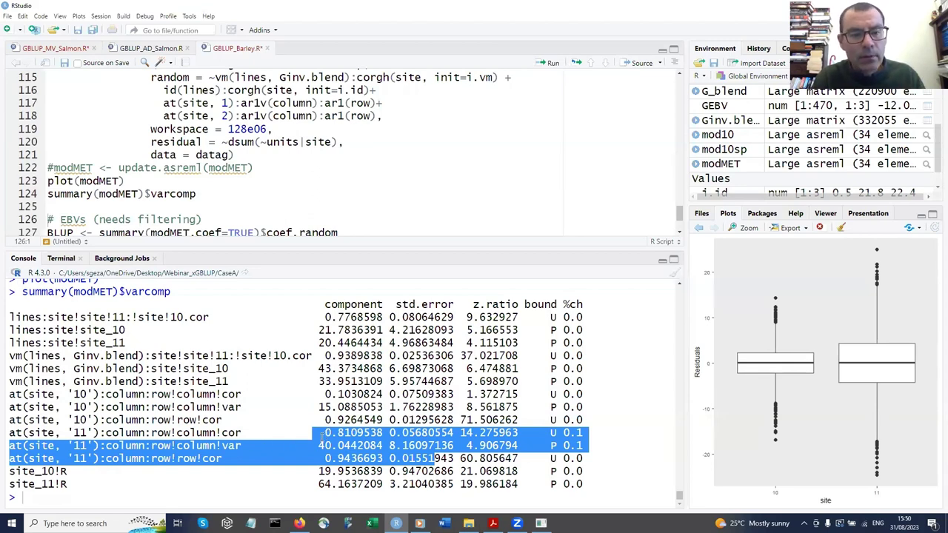
click(314, 474)
drag(318, 475, 392, 483)
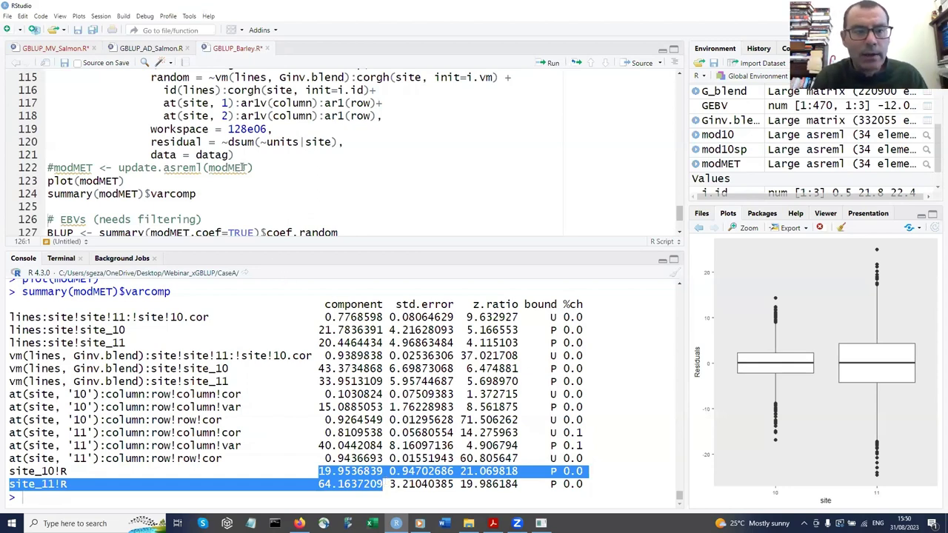
- Store modMET's random coefficients in BLUP, list its first rows and compare line 201157 A's solutions at both sites
scroll(240, 166, down, 1)
scroll(240, 167, down, 1)
click(244, 160)
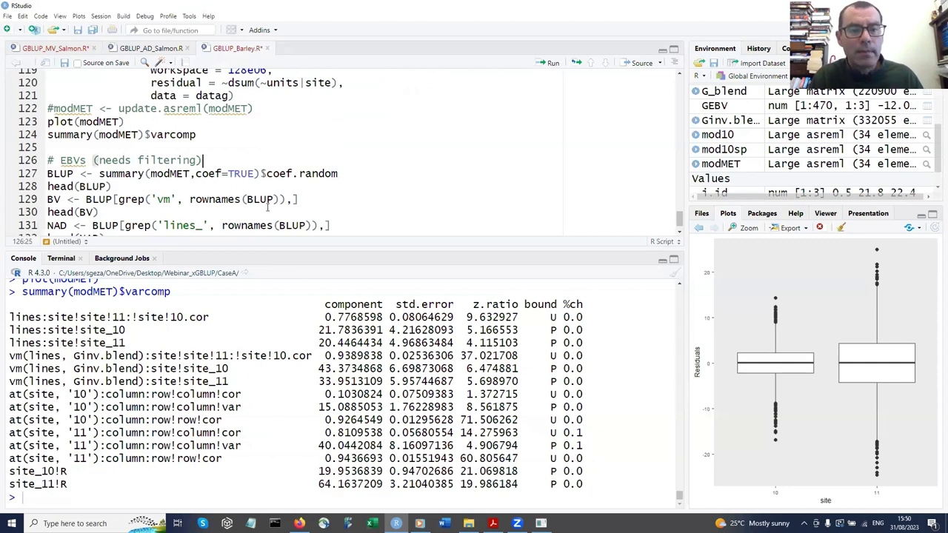
key(Down)
key(ctrl+Return)
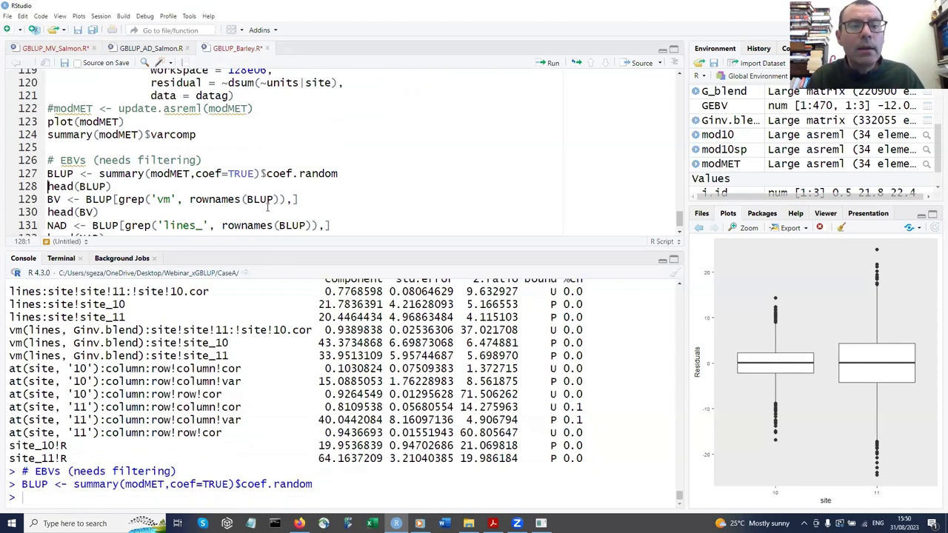
key(ctrl+Return)
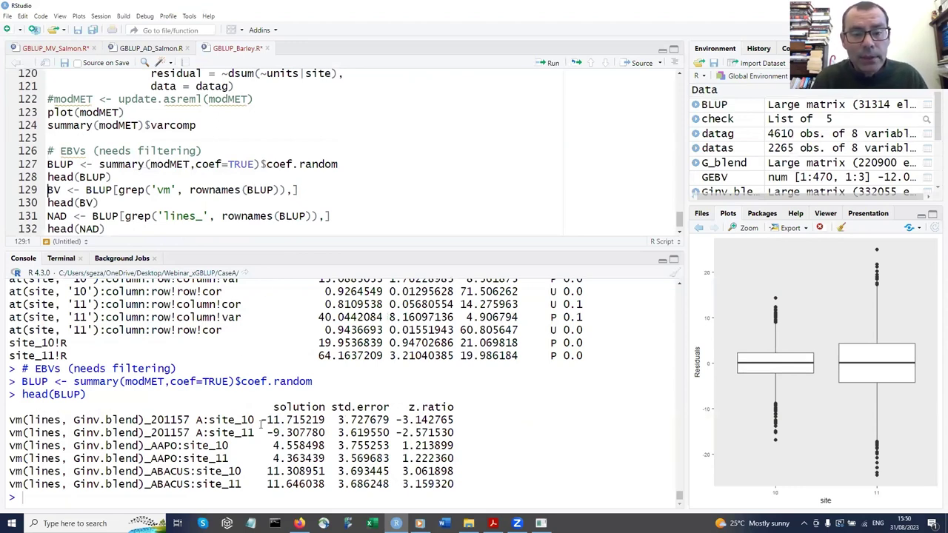
drag(261, 420, 332, 432)
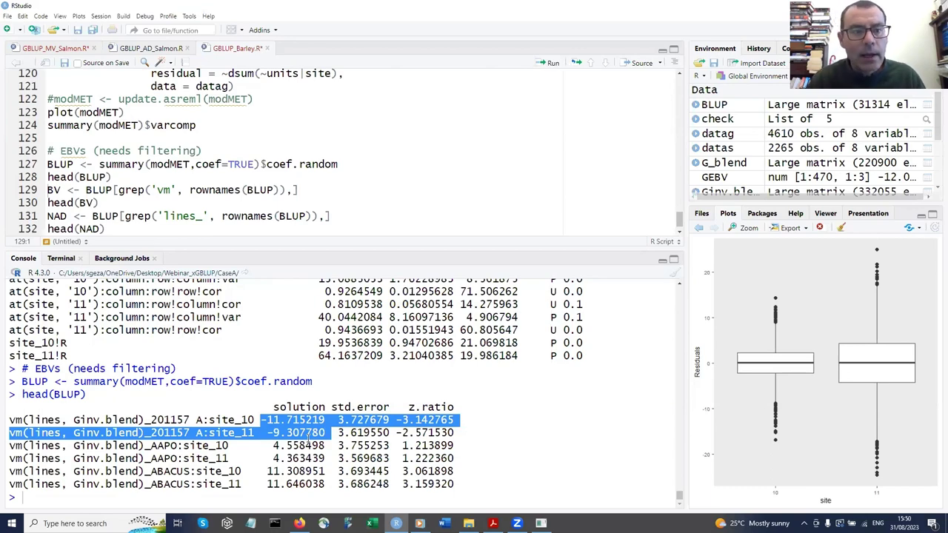
- Filter the 'vm' rows of BLUP into BV and the 'lines_' rows into NAD, listing the first rows of each
click(247, 190)
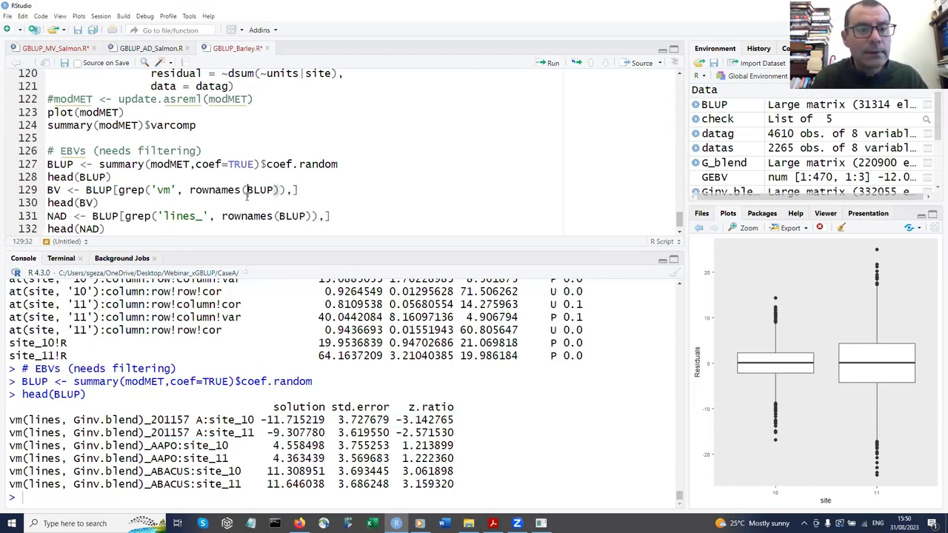
key(ctrl+Return)
key(ctrl+Return)
key(ctrl+Return)
key(ctrl+Return)
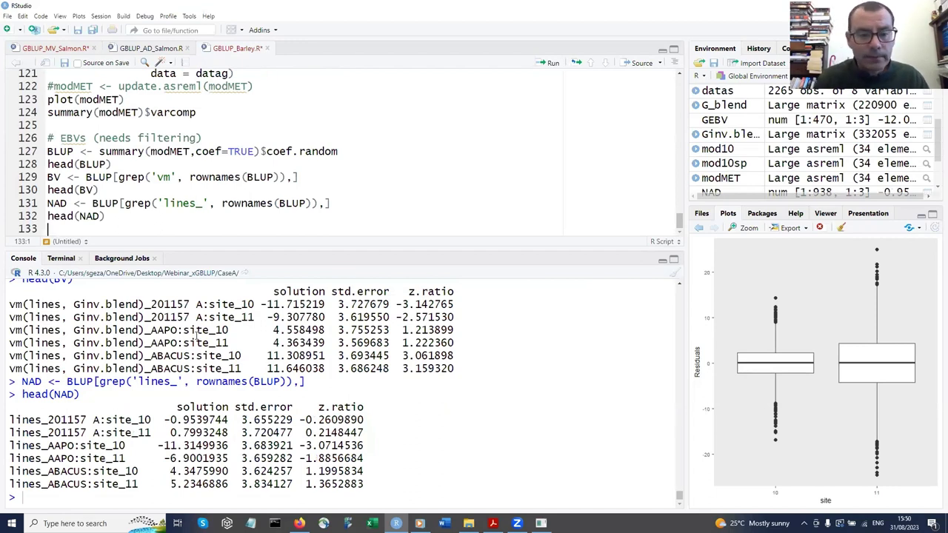
drag(165, 420, 239, 433)
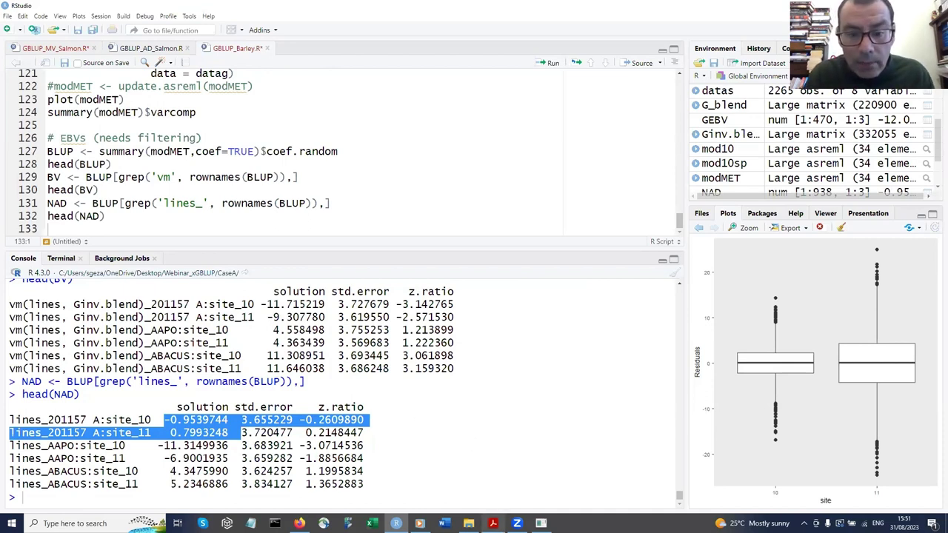
- Switch to the course presentation in Adobe Acrobat Reader and show the Relevant Resources slide on page 23
mouse_move(492, 523)
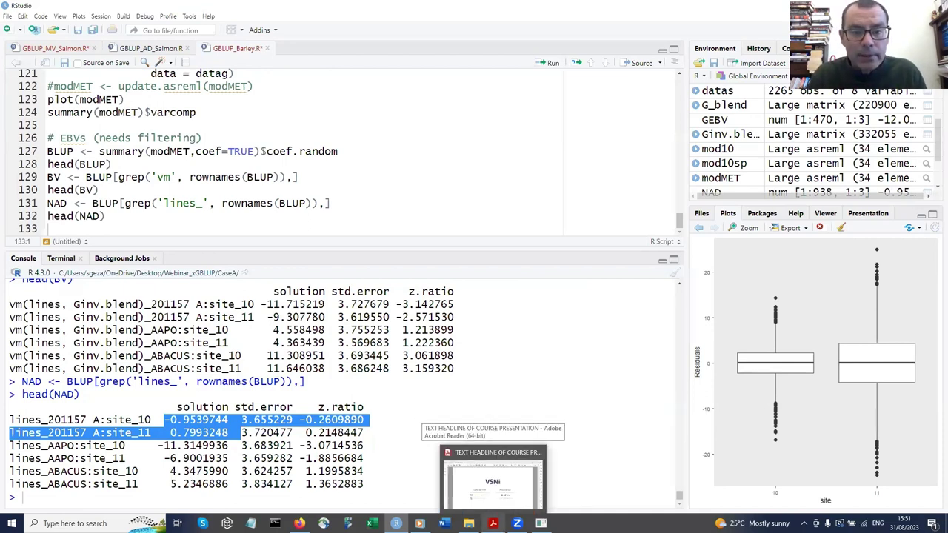
click(496, 503)
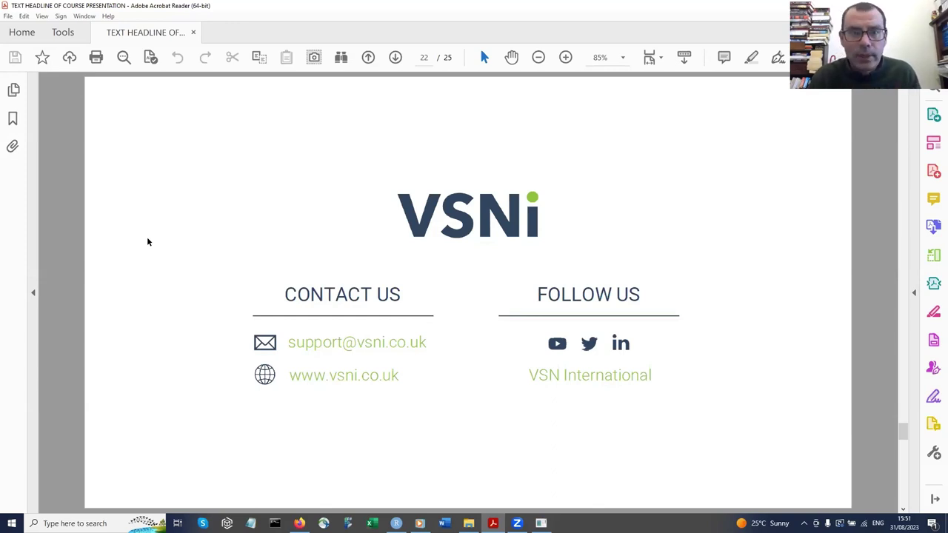
key(Page_Down)
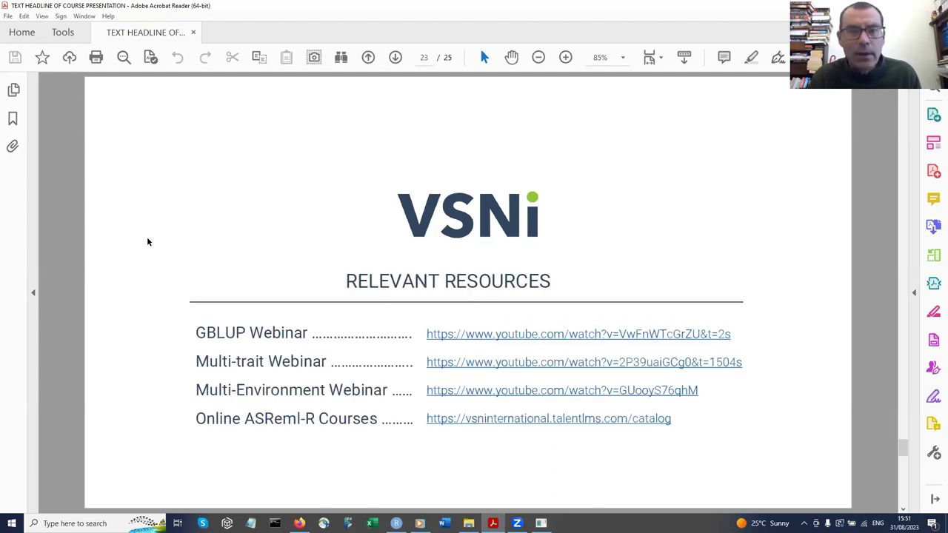